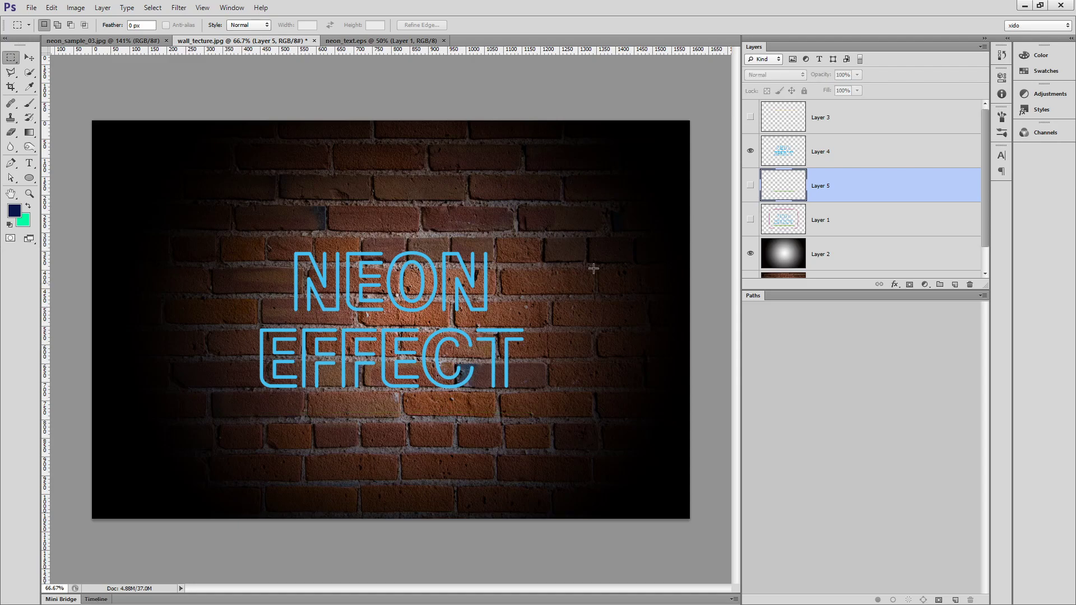
Add a new layer directly above Layer 1 and fill it with white.
{"action": "scroll", "coordinate": [836, 264], "scroll_direction": "down", "scroll_amount": 1}
{"action": "left_click", "coordinate": [851, 196]}
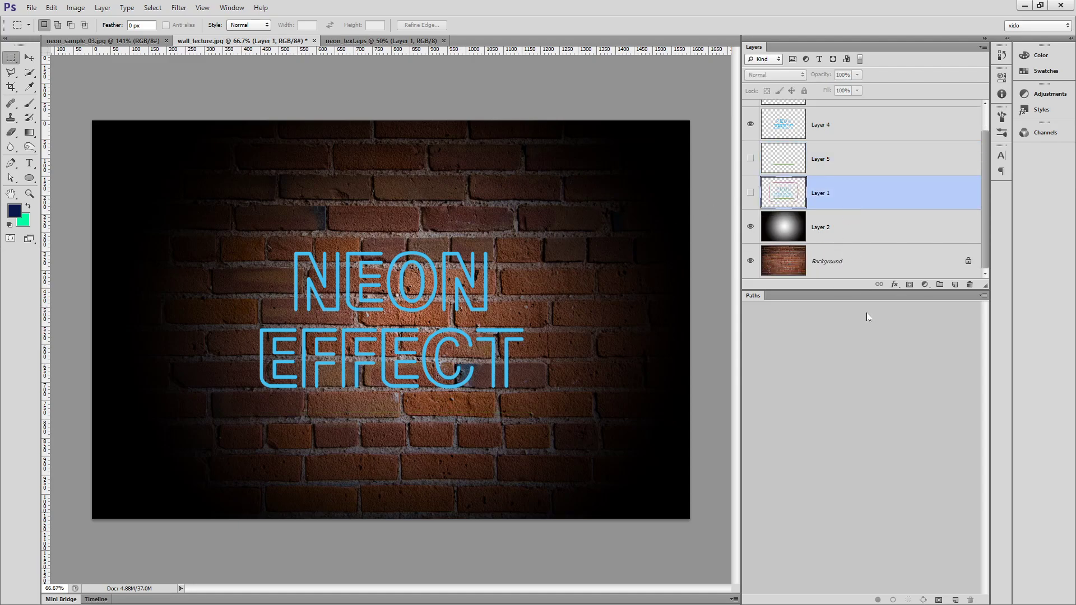
{"action": "left_click", "coordinate": [955, 285]}
{"action": "key", "text": "s"}
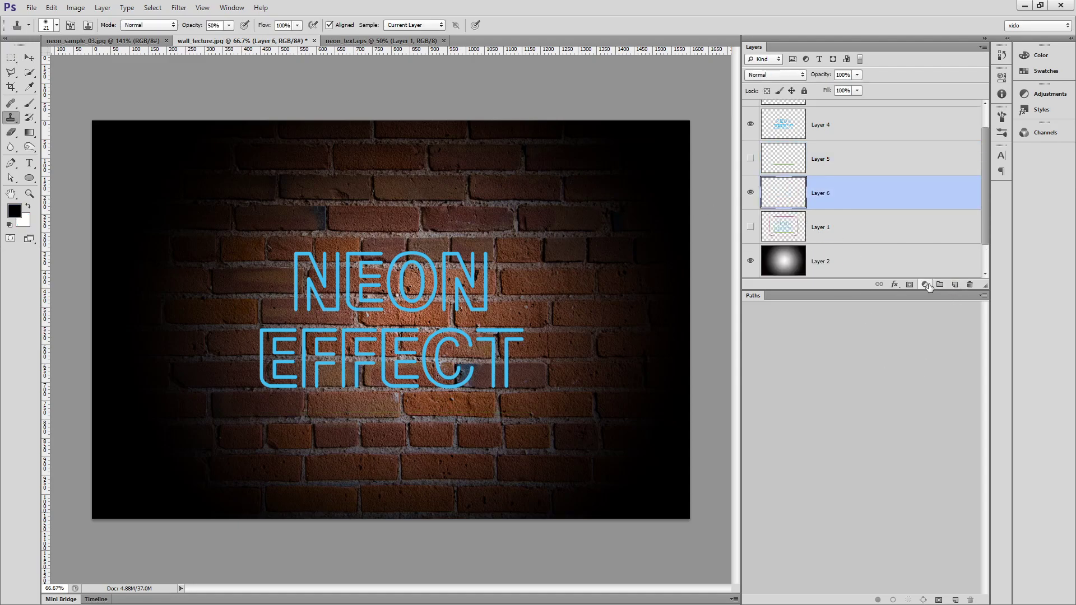
{"action": "key", "text": "ctrl+BackSpace"}
Duplicate the neon text layer, Layer 4, and hide the original.
{"action": "scroll", "coordinate": [932, 266], "scroll_direction": "up", "scroll_amount": 1}
{"action": "left_click", "coordinate": [829, 150]}
{"action": "key", "text": "ctrl+j"}
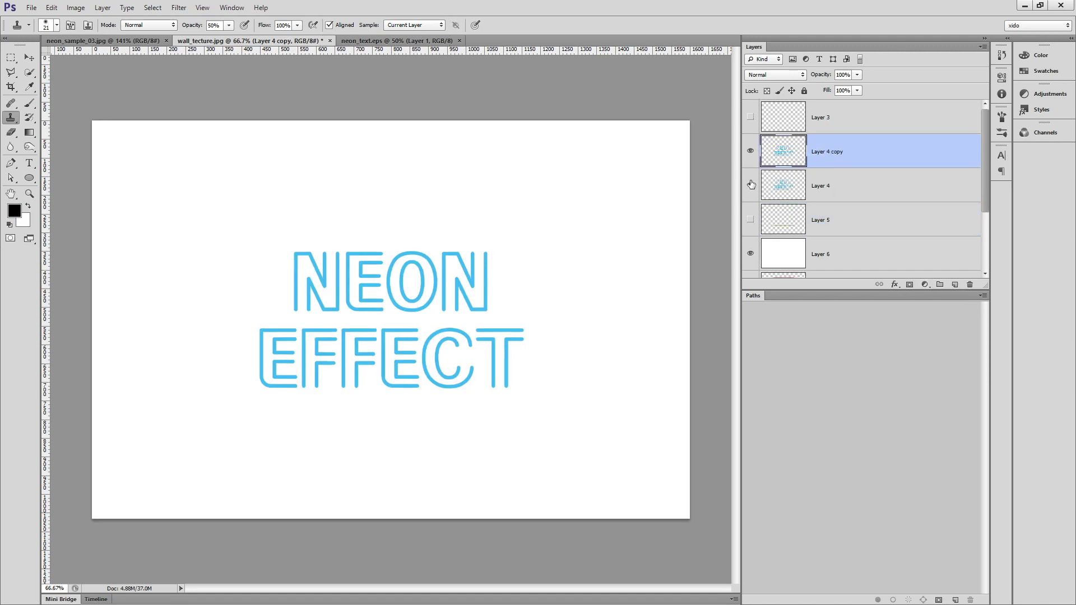
Apply a Bevel & Emboss layer style to Layer 4 copy and reduce its size to 5 px.
{"action": "left_click", "coordinate": [447, 354], "text": "ctrl"}
{"action": "left_click", "coordinate": [446, 353], "text": "ctrl"}
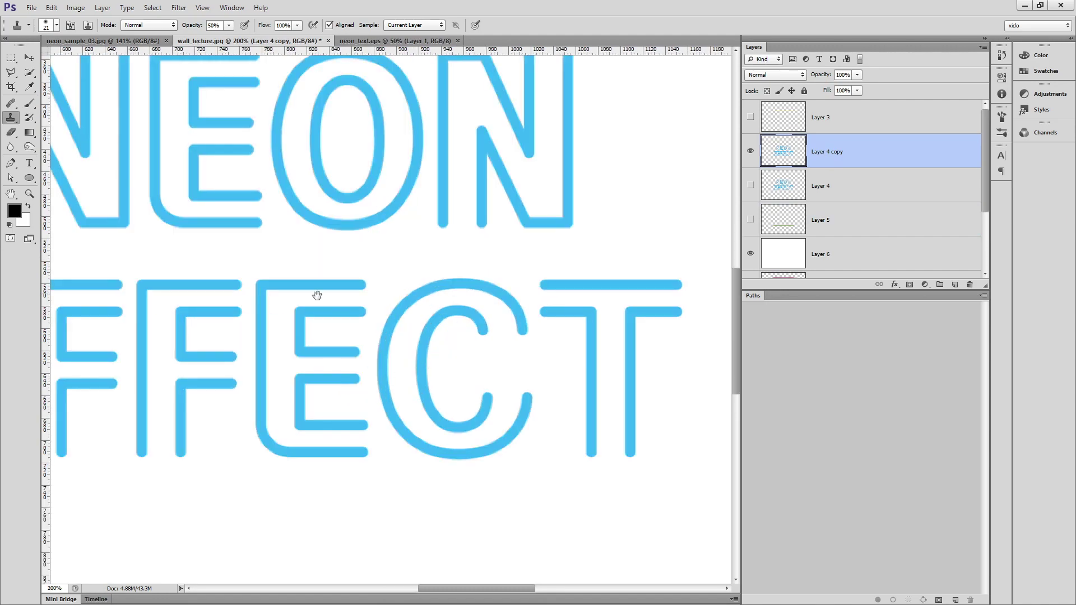
{"action": "left_click_drag", "start_coordinate": [348, 275], "coordinate": [463, 345]}
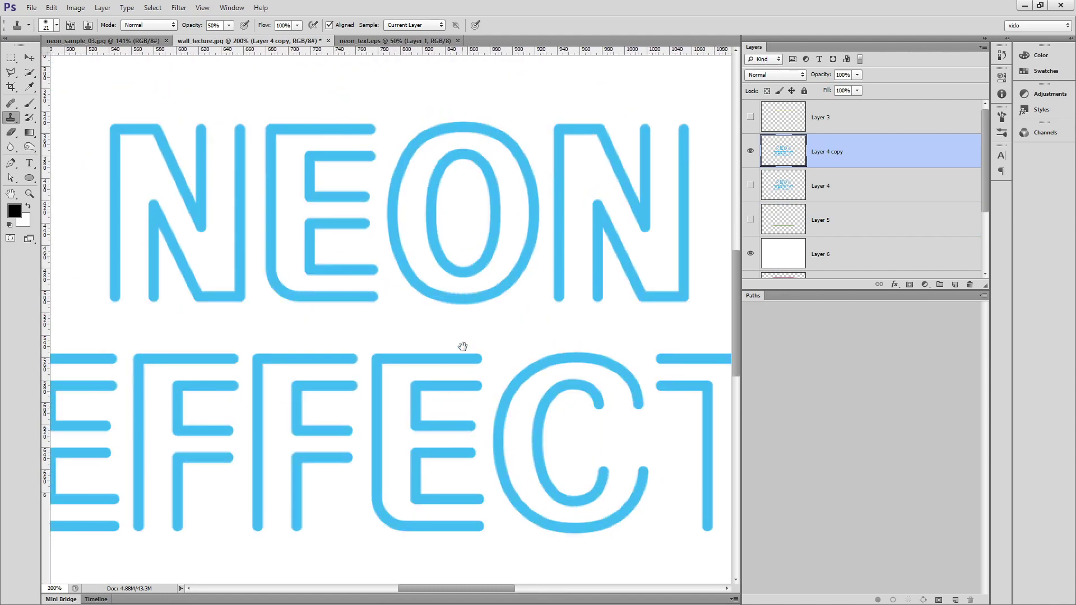
{"action": "double_click", "coordinate": [877, 155]}
{"action": "left_click_drag", "start_coordinate": [691, 90], "coordinate": [639, 166]}
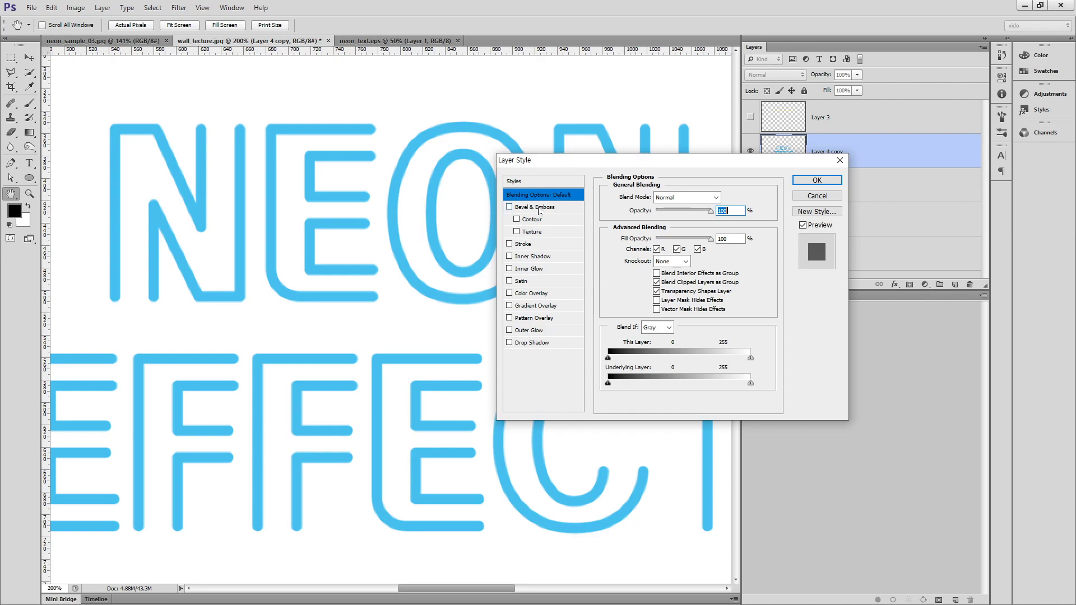
{"action": "left_click", "coordinate": [538, 208]}
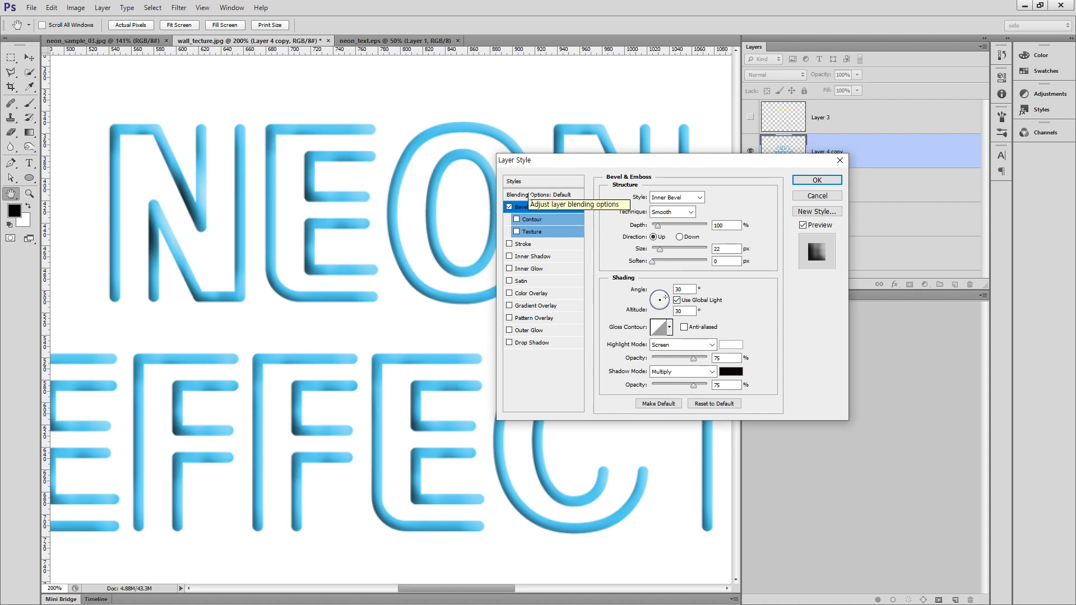
{"action": "left_click_drag", "start_coordinate": [598, 175], "coordinate": [562, 178]}
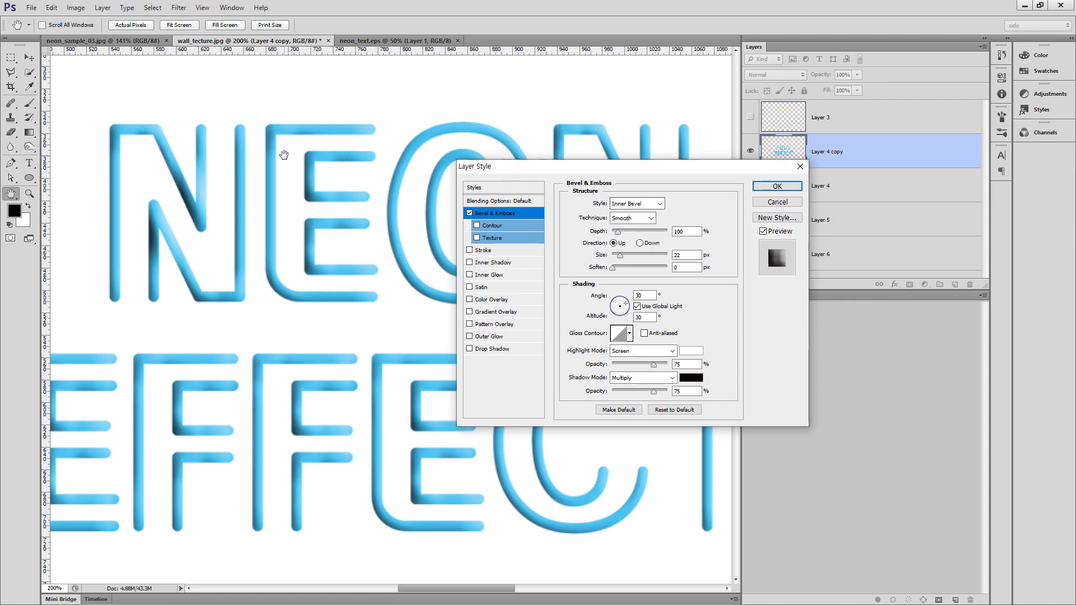
{"action": "left_click_drag", "start_coordinate": [621, 259], "coordinate": [615, 259]}
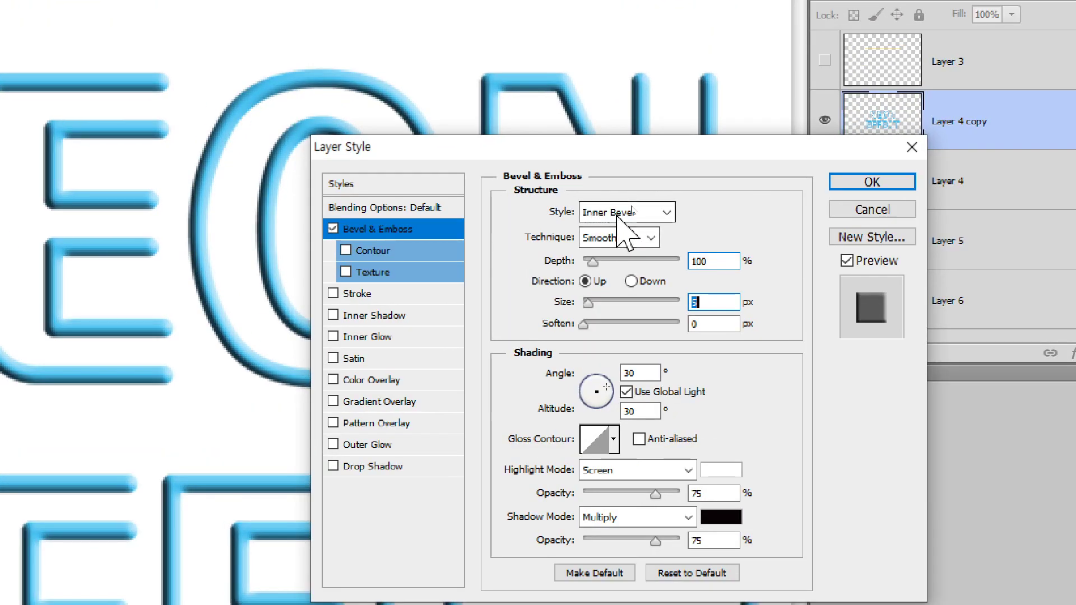
Change the bevel style to Outer Bevel with a depth of 62% and a size of 6 px.
{"action": "left_click", "coordinate": [618, 213]}
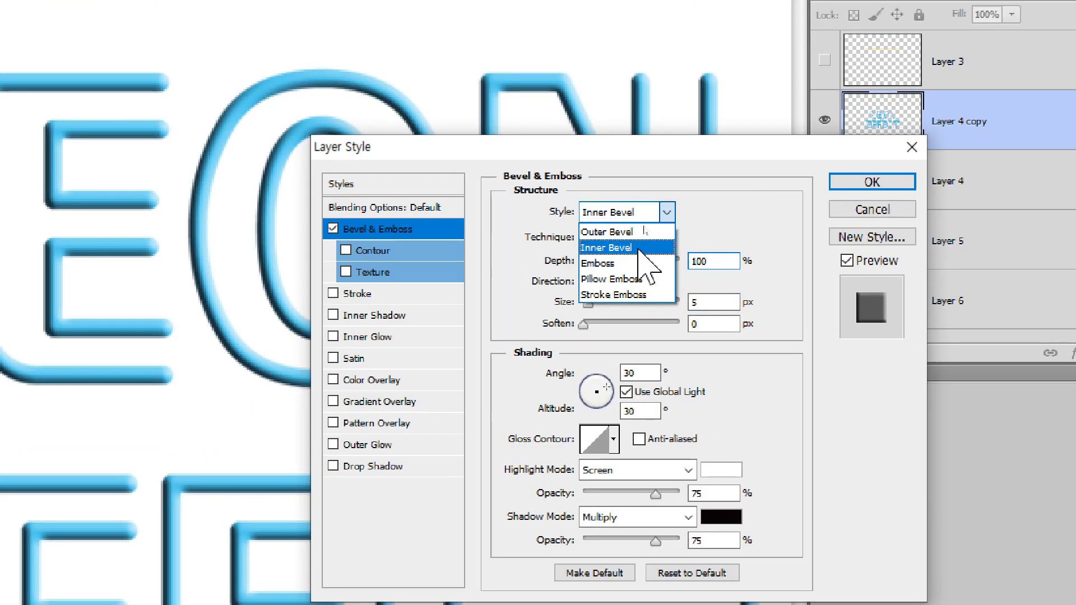
{"action": "left_click", "coordinate": [615, 230]}
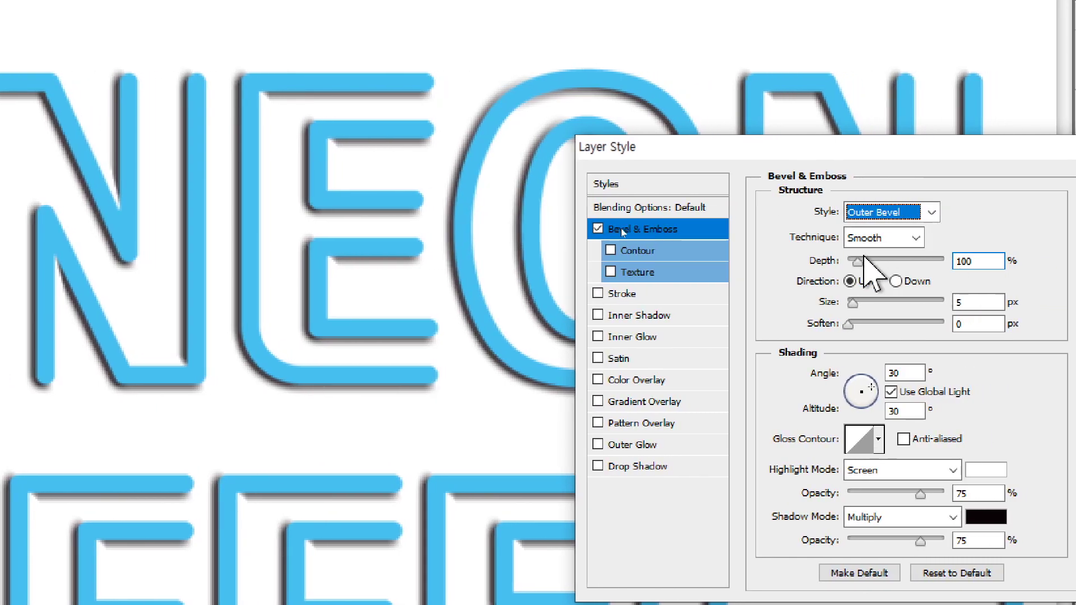
{"action": "left_click_drag", "start_coordinate": [912, 261], "coordinate": [854, 261]}
{"action": "left_click_drag", "start_coordinate": [855, 303], "coordinate": [853, 299]}
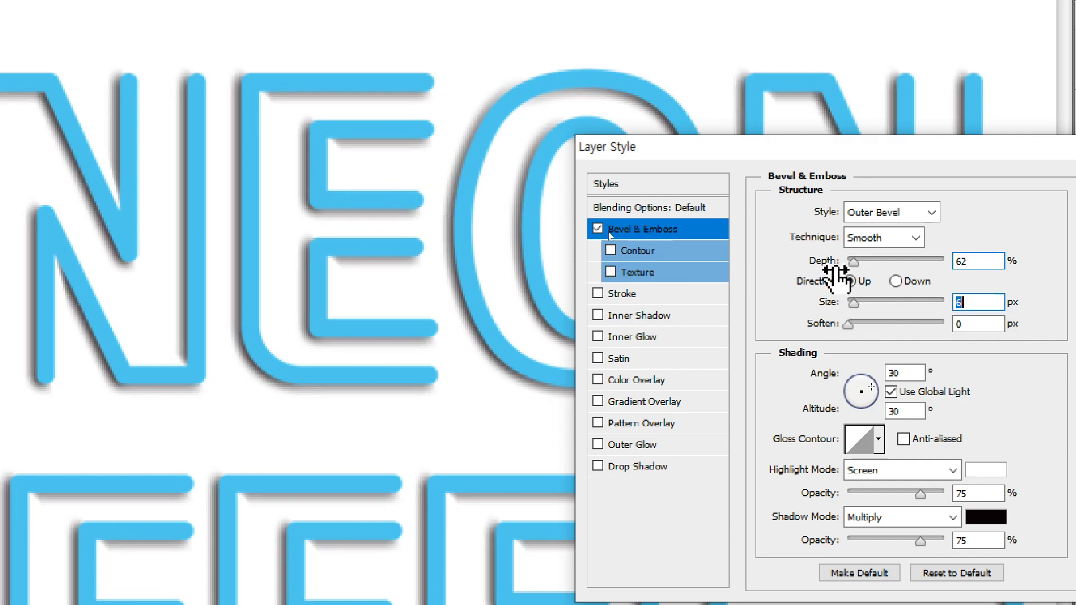
Switch the bevel style to Emboss and set its size to 13 px.
{"action": "left_click", "coordinate": [862, 215]}
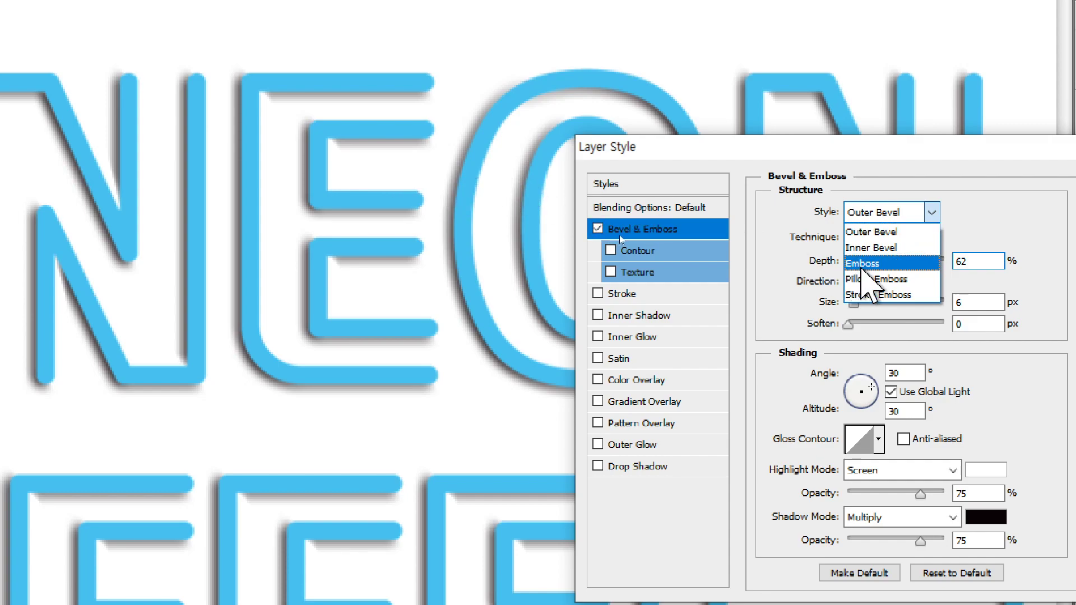
{"action": "left_click", "coordinate": [860, 265]}
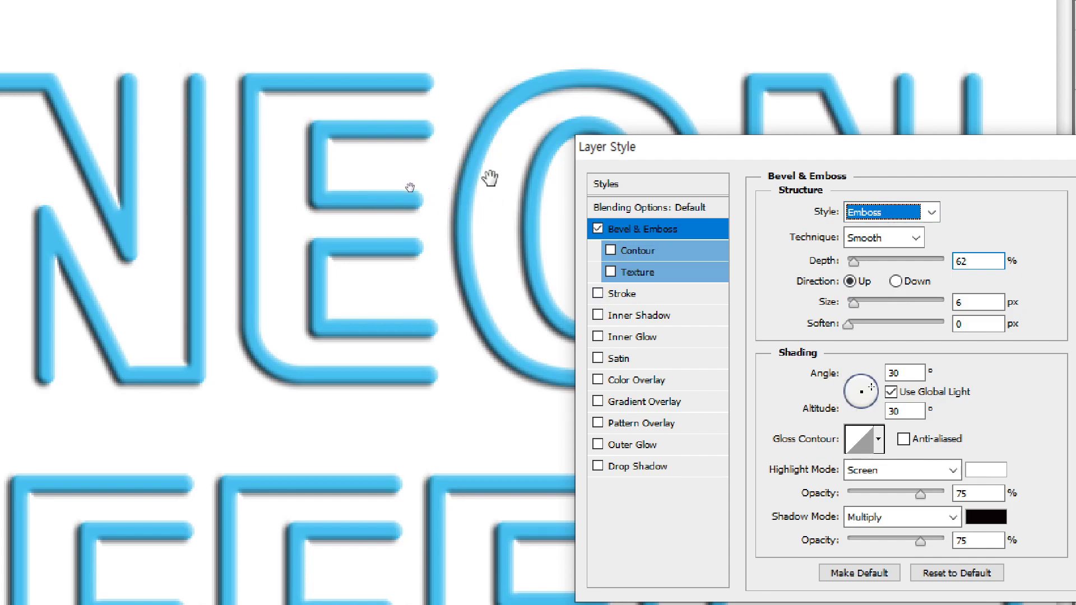
{"action": "left_click_drag", "start_coordinate": [850, 262], "coordinate": [853, 260]}
{"action": "mouse_move", "coordinate": [853, 303]}
{"action": "left_mouse_down"}
{"action": "mouse_move", "coordinate": [873, 303]}
{"action": "mouse_move", "coordinate": [860, 303]}
{"action": "left_mouse_up"}
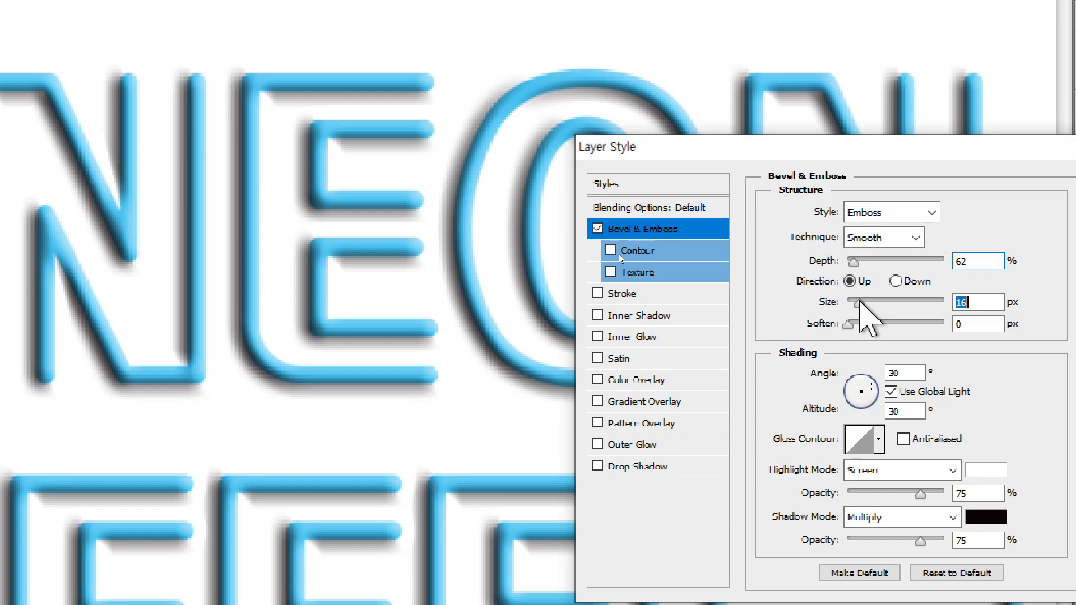
{"action": "left_click_drag", "start_coordinate": [859, 303], "coordinate": [852, 303]}
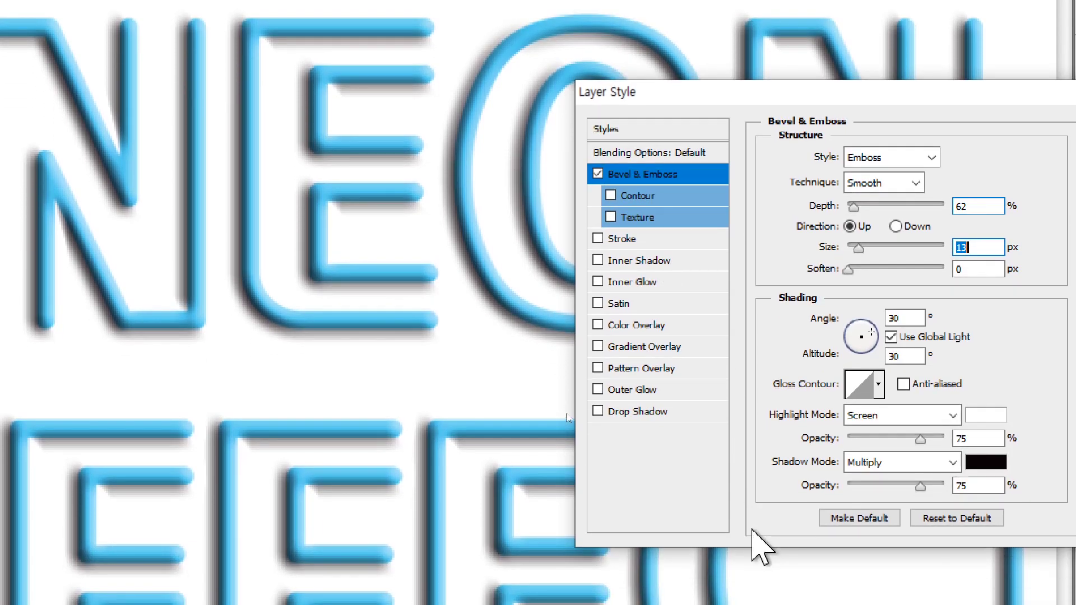
Shift the bevel's light to an angle of 153° and an altitude of 42°.
{"action": "left_click_drag", "start_coordinate": [655, 100], "coordinate": [557, 82]}
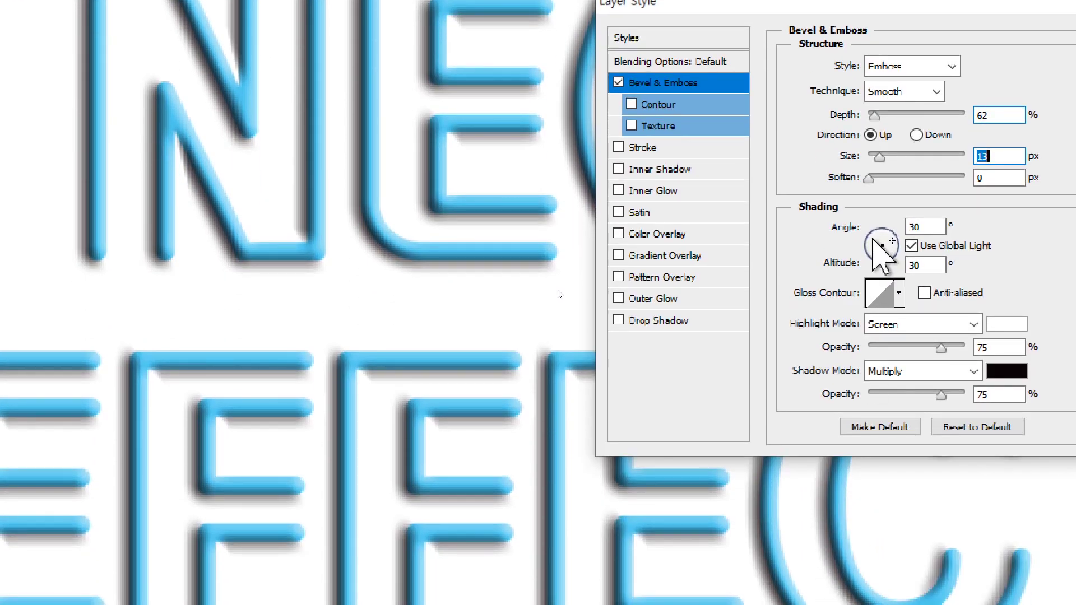
{"action": "left_click", "coordinate": [873, 239]}
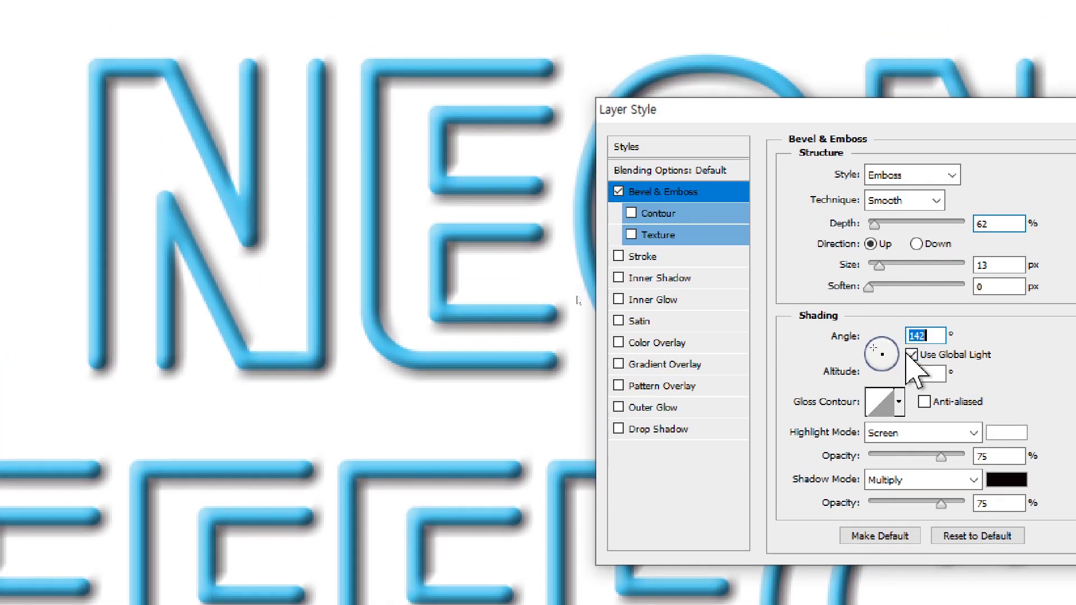
{"action": "left_click_drag", "start_coordinate": [907, 352], "coordinate": [869, 351]}
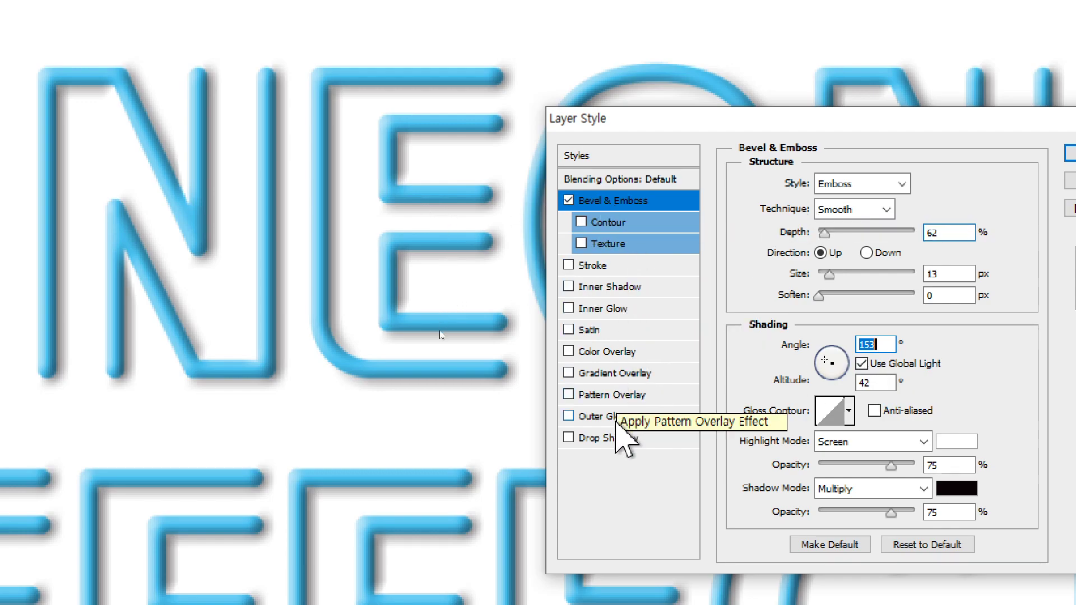
Add a Drop Shadow with a distance of 23 px and a size of 0 px.
{"action": "left_click", "coordinate": [623, 439]}
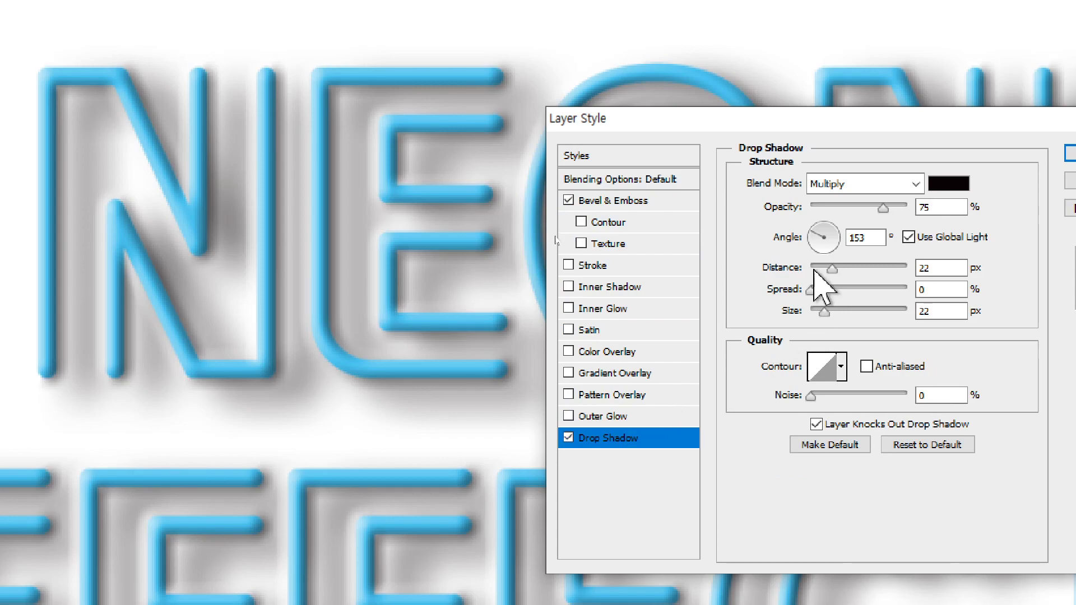
{"action": "left_click_drag", "start_coordinate": [832, 268], "coordinate": [816, 269]}
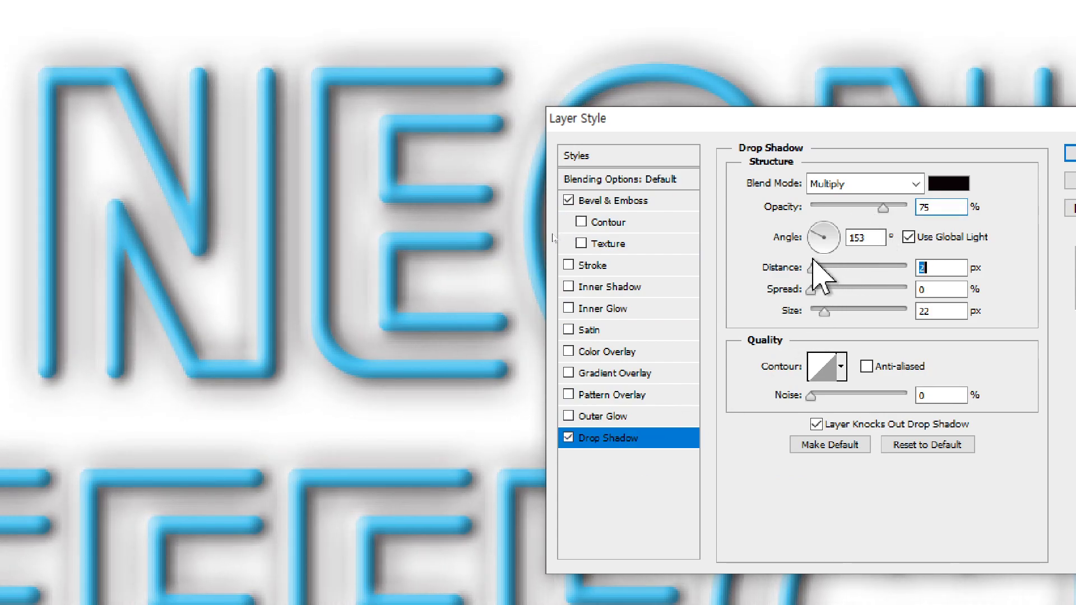
{"action": "left_click_drag", "start_coordinate": [823, 312], "coordinate": [820, 311]}
{"action": "left_click_drag", "start_coordinate": [813, 268], "coordinate": [833, 268]}
{"action": "left_click_drag", "start_coordinate": [820, 311], "coordinate": [802, 311]}
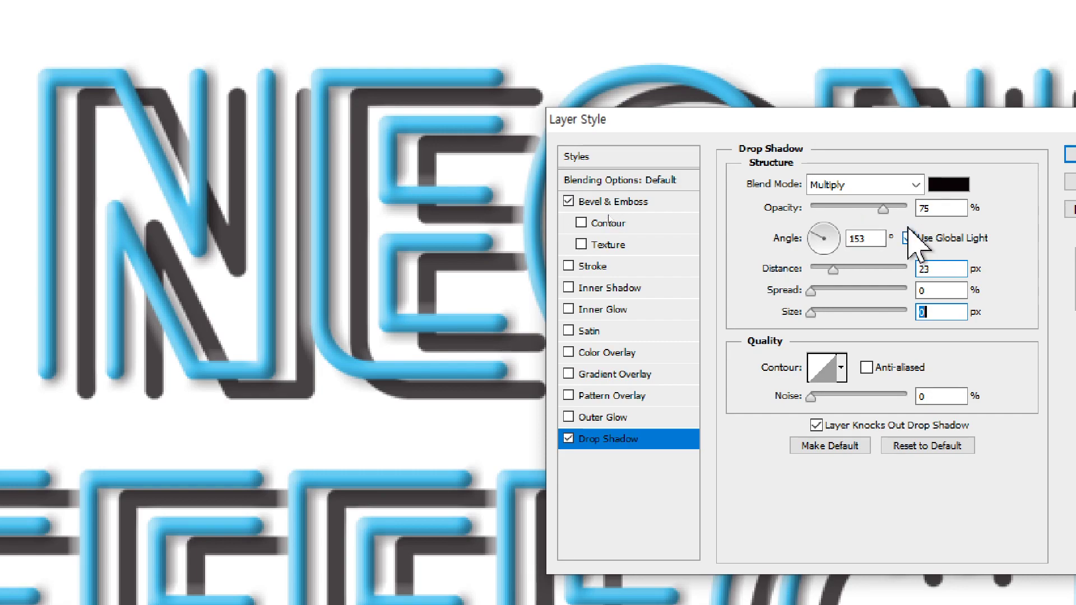
Set the global light in Bevel & Emboss to an angle of 141° and an altitude of 16°.
{"action": "left_click", "coordinate": [580, 202]}
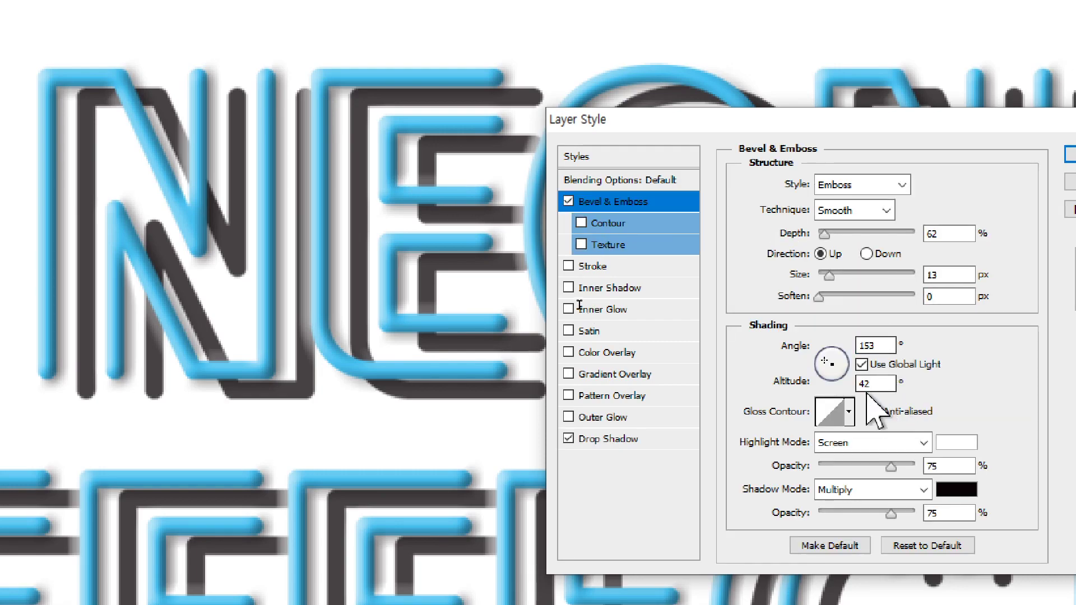
{"action": "left_click_drag", "start_coordinate": [835, 362], "coordinate": [831, 352]}
{"action": "mouse_move", "coordinate": [828, 364]}
{"action": "left_mouse_down"}
{"action": "mouse_move", "coordinate": [835, 357]}
{"action": "mouse_move", "coordinate": [821, 365]}
{"action": "left_mouse_up"}
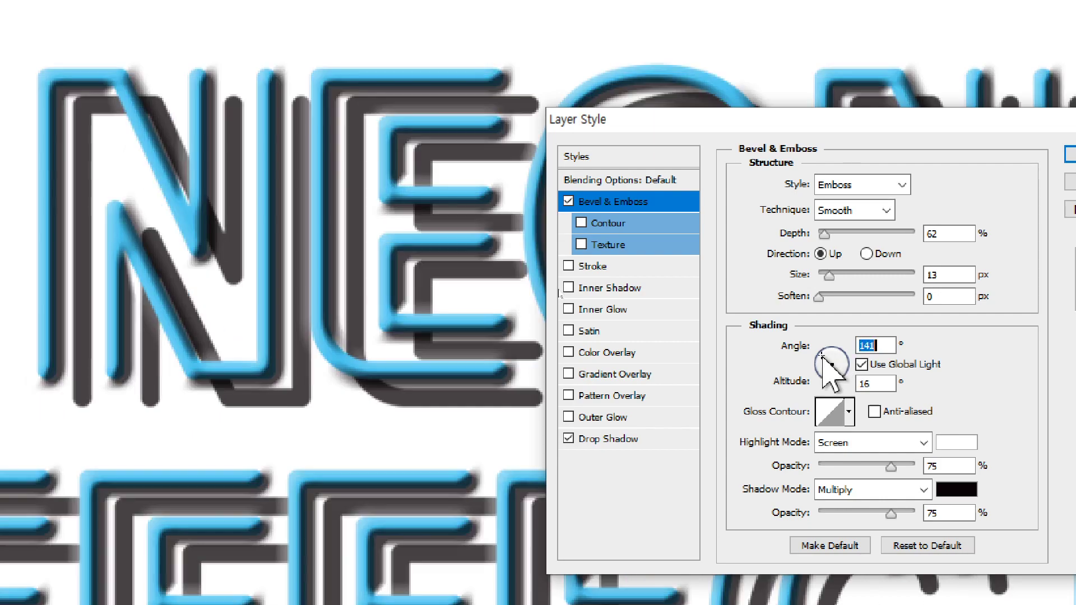
Turn off Use Global Light for Bevel & Emboss and compare its angle with the Drop Shadow settings.
{"action": "left_click", "coordinate": [862, 365]}
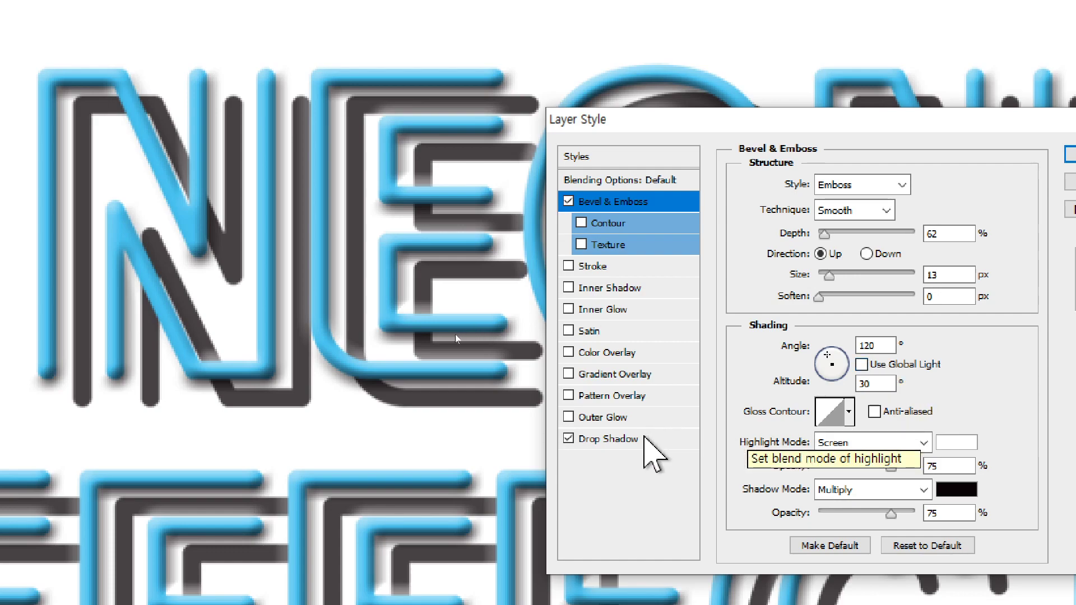
{"action": "left_click", "coordinate": [644, 444]}
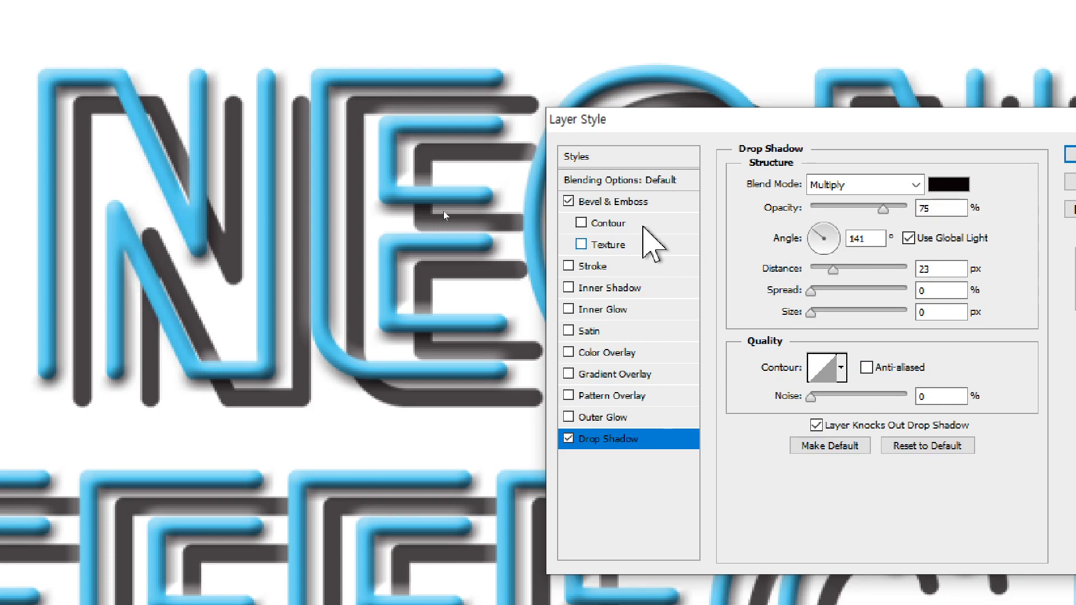
{"action": "left_click", "coordinate": [608, 203]}
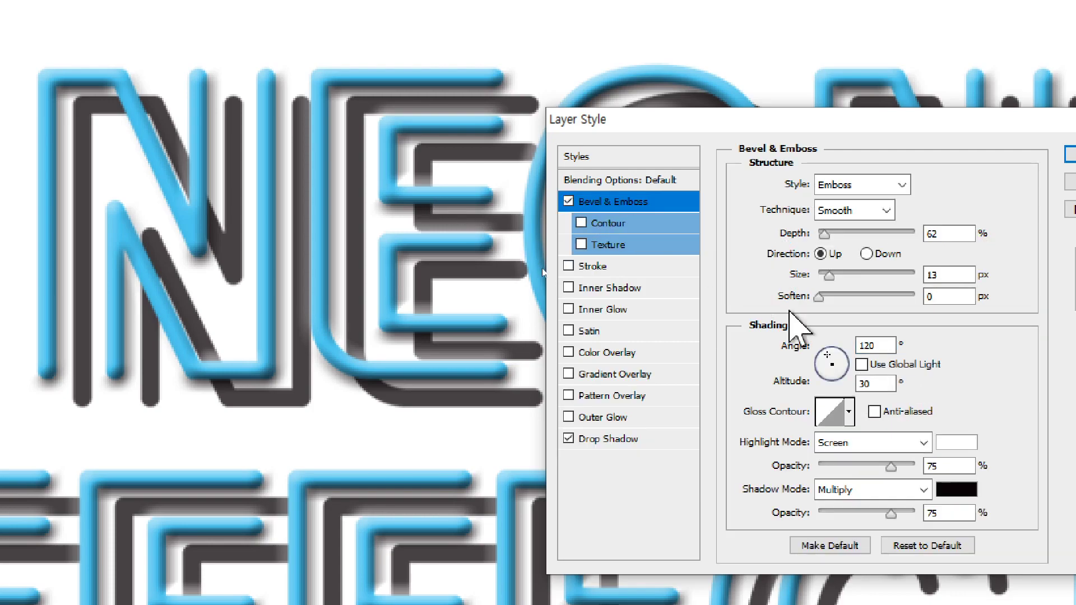
Set the bevel's own light to an angle of 95° and an altitude of 32°, and turn off the Drop Shadow.
{"action": "left_click", "coordinate": [835, 360]}
{"action": "left_click_drag", "start_coordinate": [835, 360], "coordinate": [840, 350]}
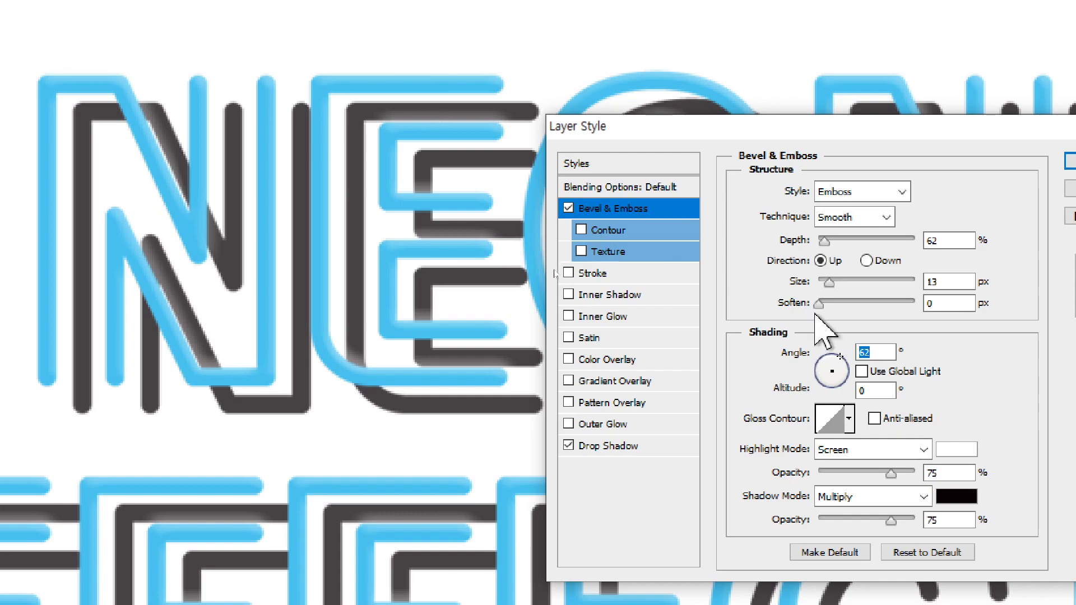
{"action": "left_click_drag", "start_coordinate": [834, 359], "coordinate": [831, 362]}
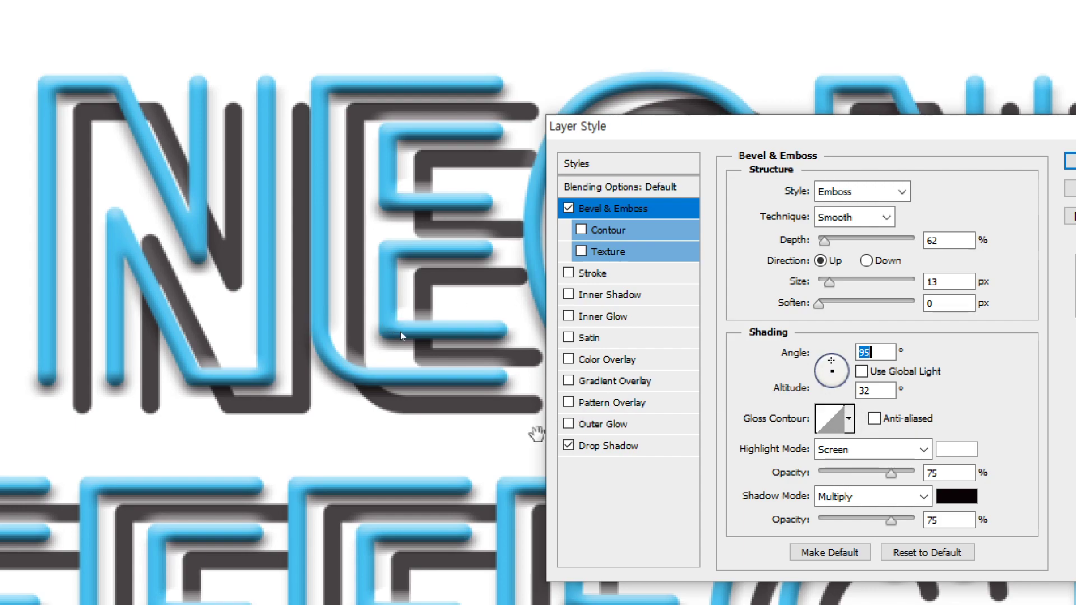
{"action": "left_click", "coordinate": [568, 445]}
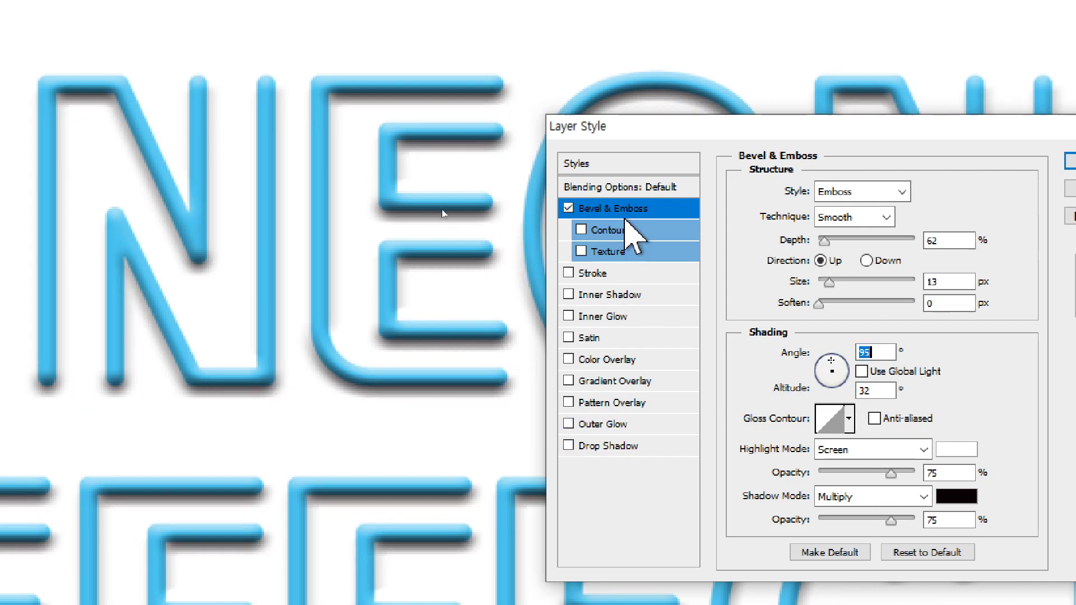
Enable the bevel's Texture option and change the bevel style to Inner Bevel.
{"action": "left_click", "coordinate": [602, 251]}
{"action": "left_click", "coordinate": [612, 208]}
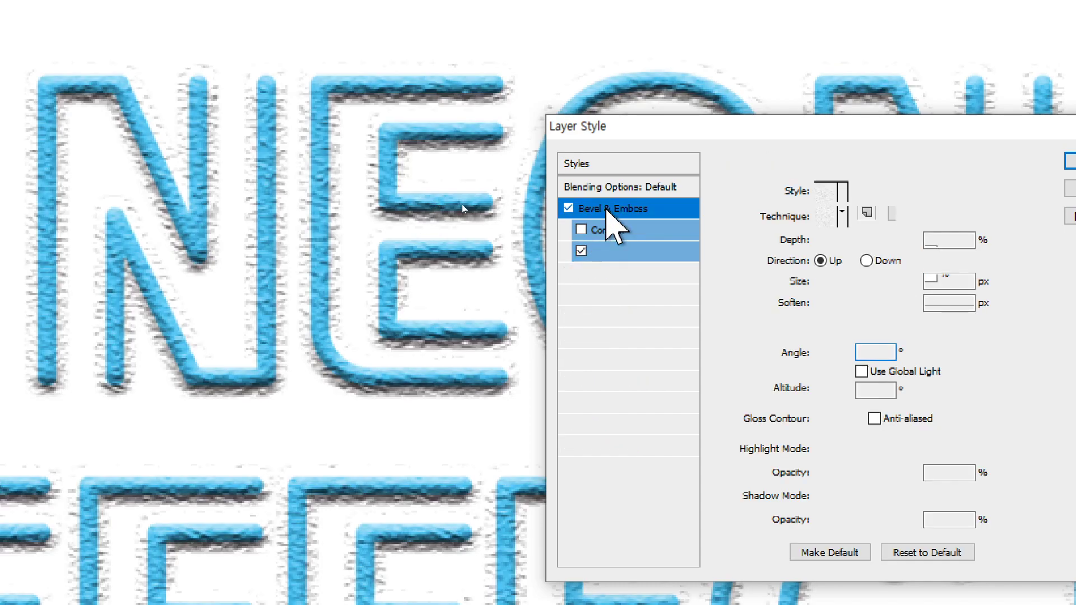
{"action": "left_click", "coordinate": [857, 192]}
{"action": "left_click", "coordinate": [846, 227]}
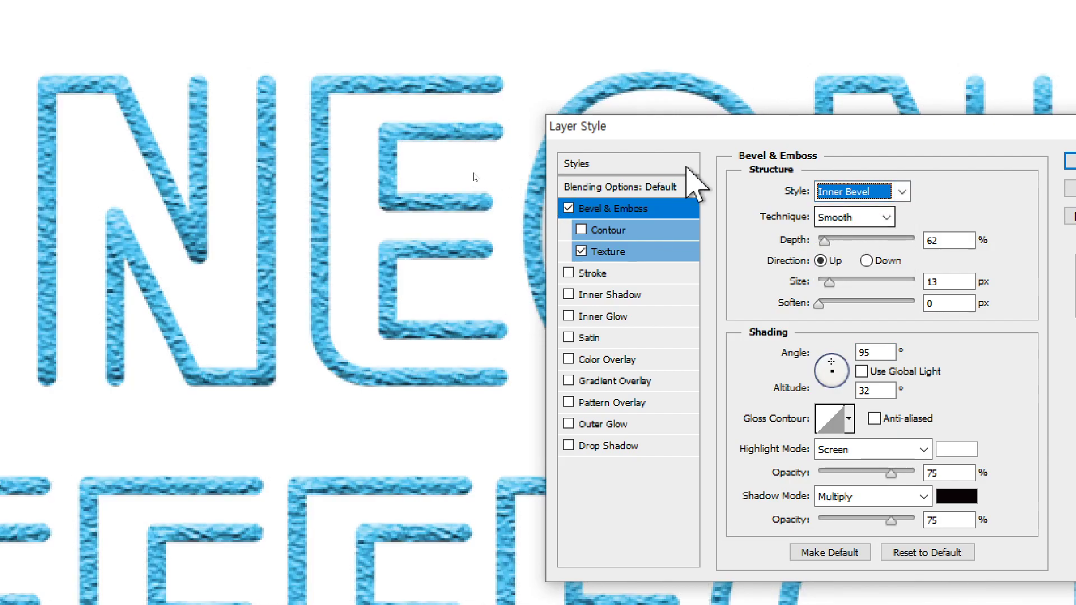
Change the bevel texture's pattern to the black-and-white one with dark vertical streaks.
{"action": "left_click", "coordinate": [610, 252]}
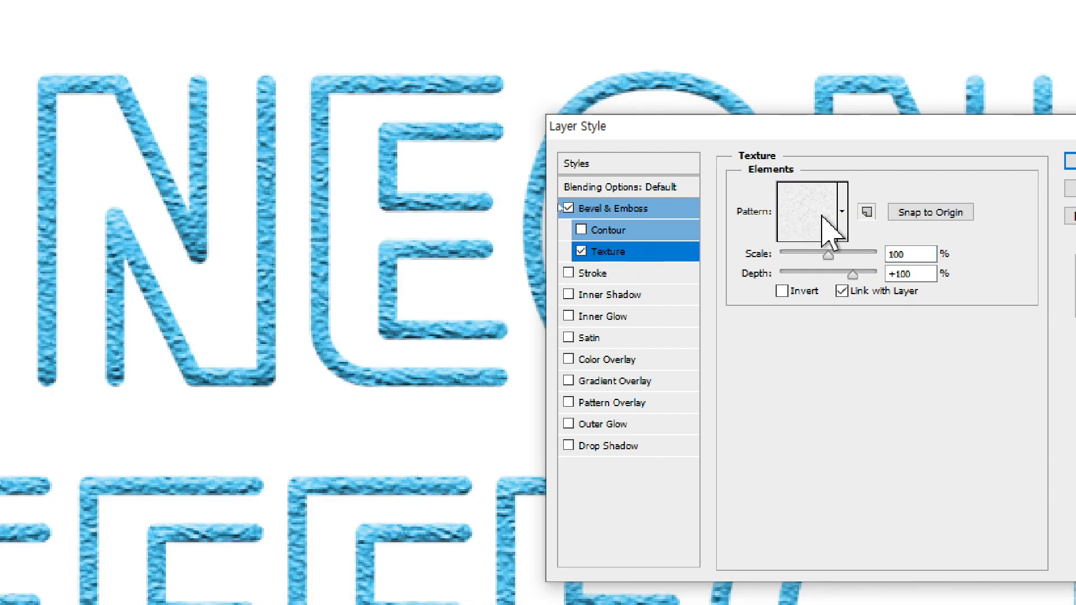
{"action": "left_click", "coordinate": [841, 214]}
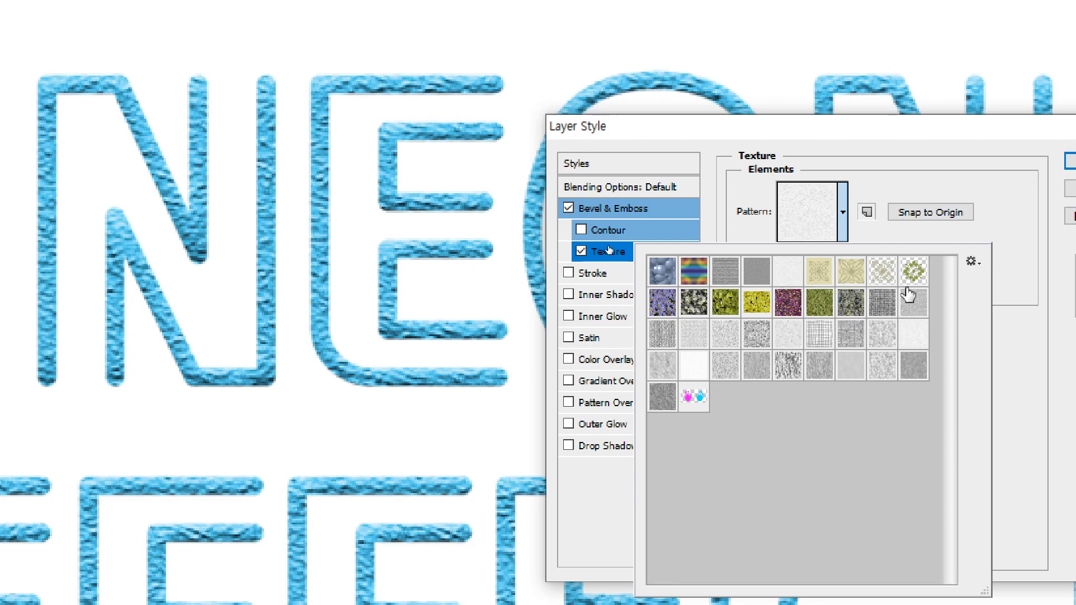
{"action": "left_click", "coordinate": [759, 337]}
{"action": "left_click", "coordinate": [785, 365]}
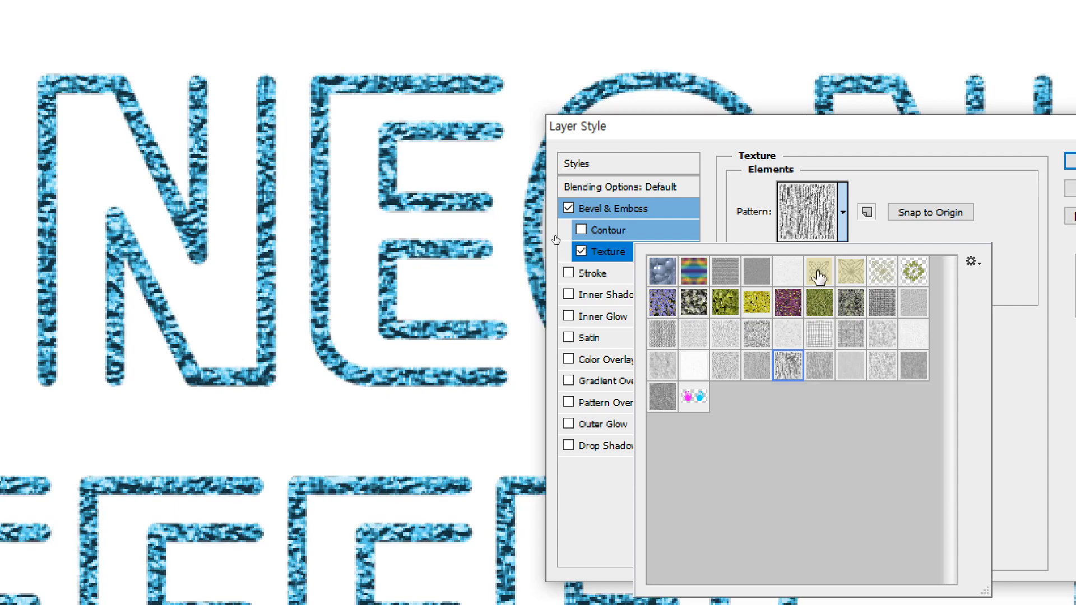
Change the bevel texture to the first pale yellow floral pattern and set its scale to 100% and depth to -75%.
{"action": "left_click", "coordinate": [819, 274]}
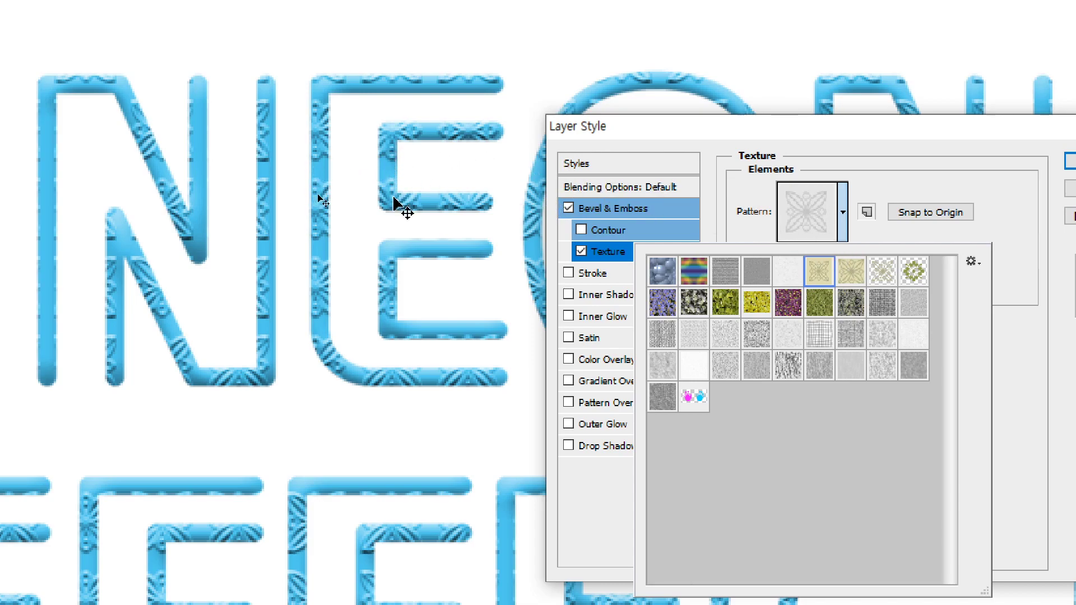
{"action": "left_click", "coordinate": [824, 150]}
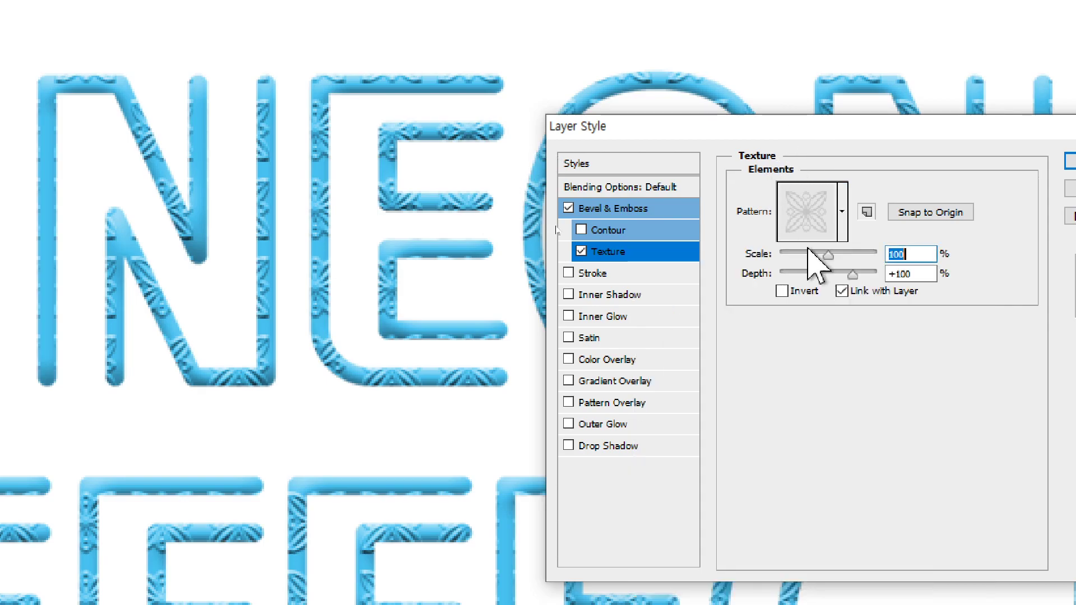
{"action": "mouse_move", "coordinate": [829, 253]}
{"action": "left_mouse_down"}
{"action": "mouse_move", "coordinate": [813, 252]}
{"action": "mouse_move", "coordinate": [848, 255]}
{"action": "mouse_move", "coordinate": [827, 253]}
{"action": "left_mouse_up"}
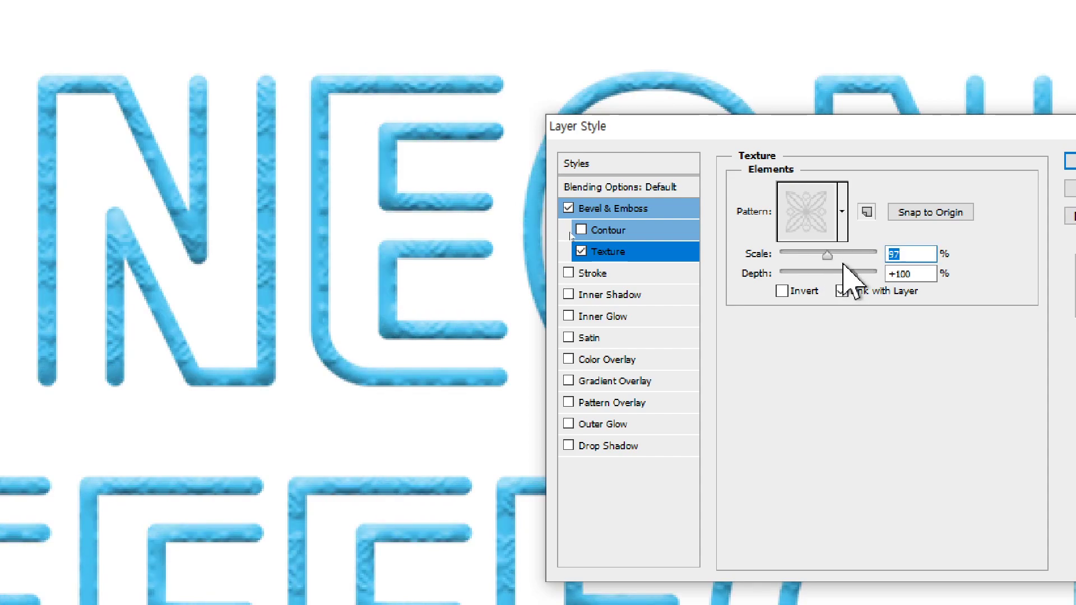
{"action": "left_click", "coordinate": [841, 290]}
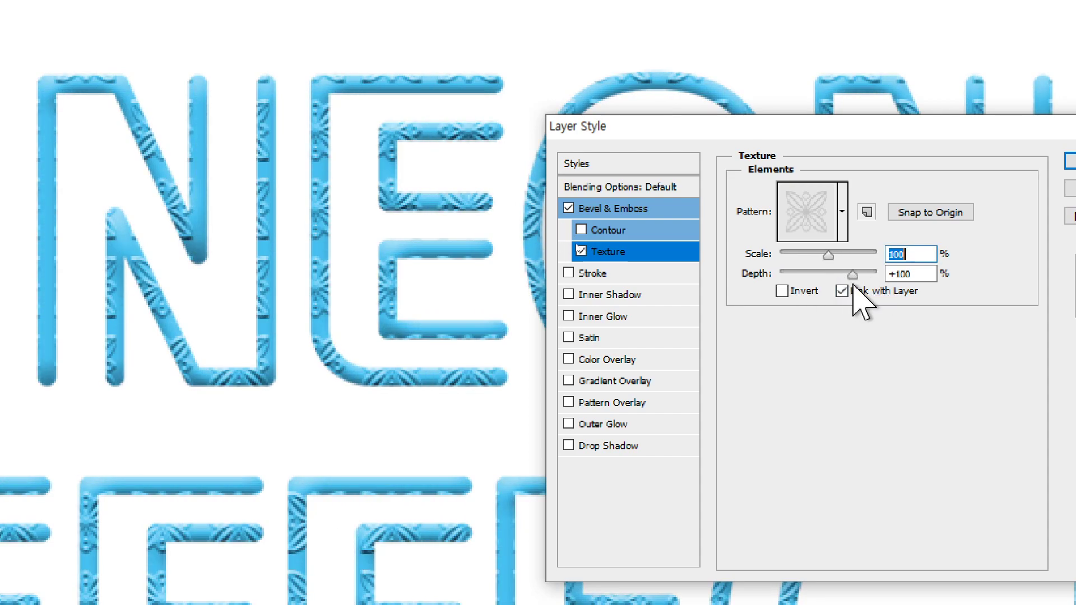
{"action": "left_click_drag", "start_coordinate": [851, 275], "coordinate": [812, 275]}
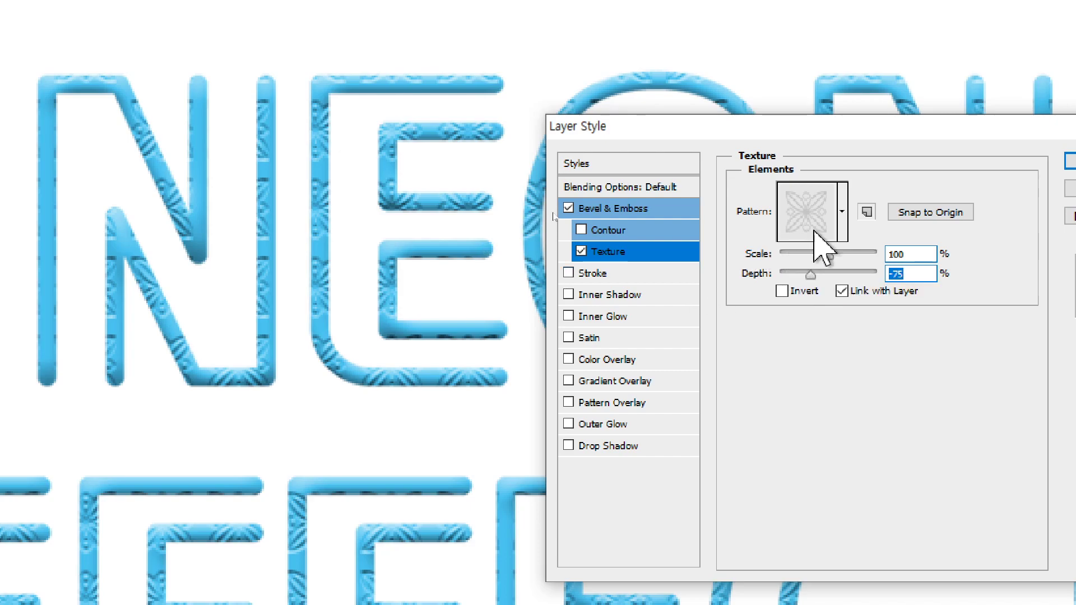
{"action": "left_click", "coordinate": [839, 219]}
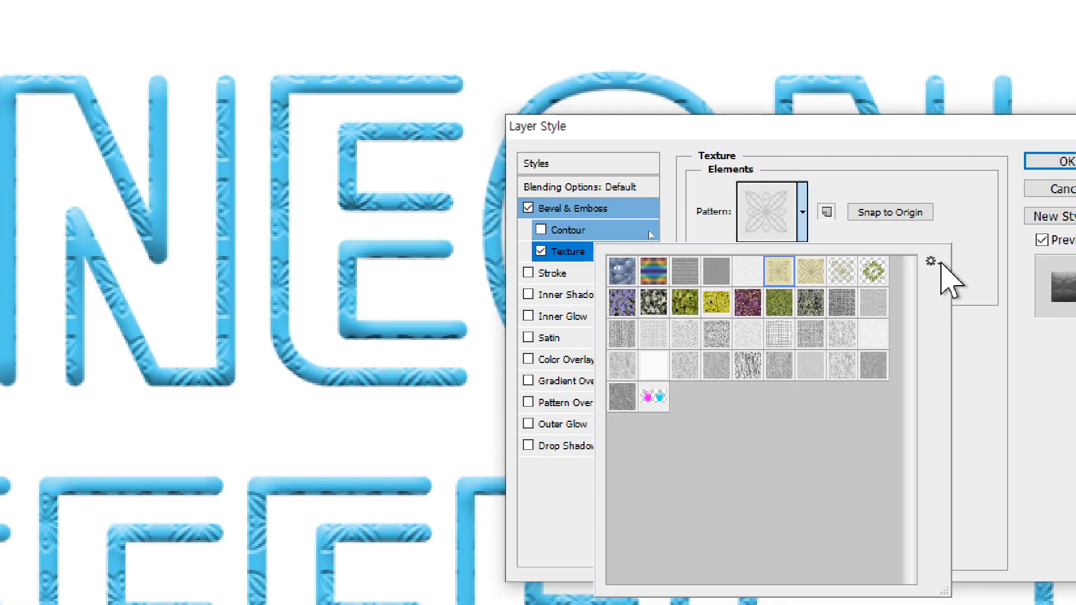
{"action": "left_click", "coordinate": [930, 261]}
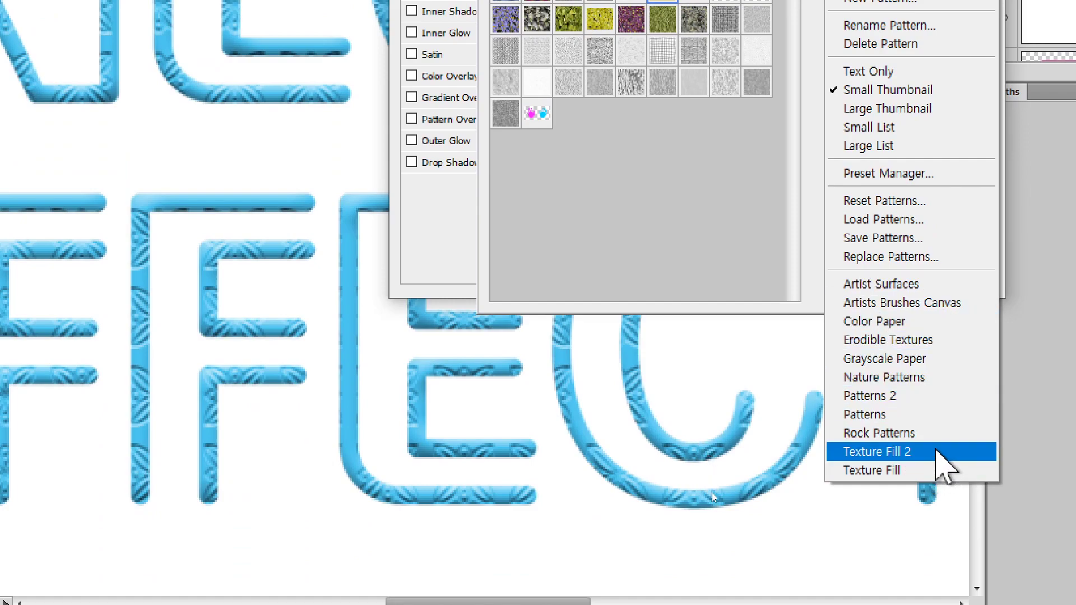
{"action": "left_click", "coordinate": [758, 270]}
{"action": "left_click", "coordinate": [592, 144]}
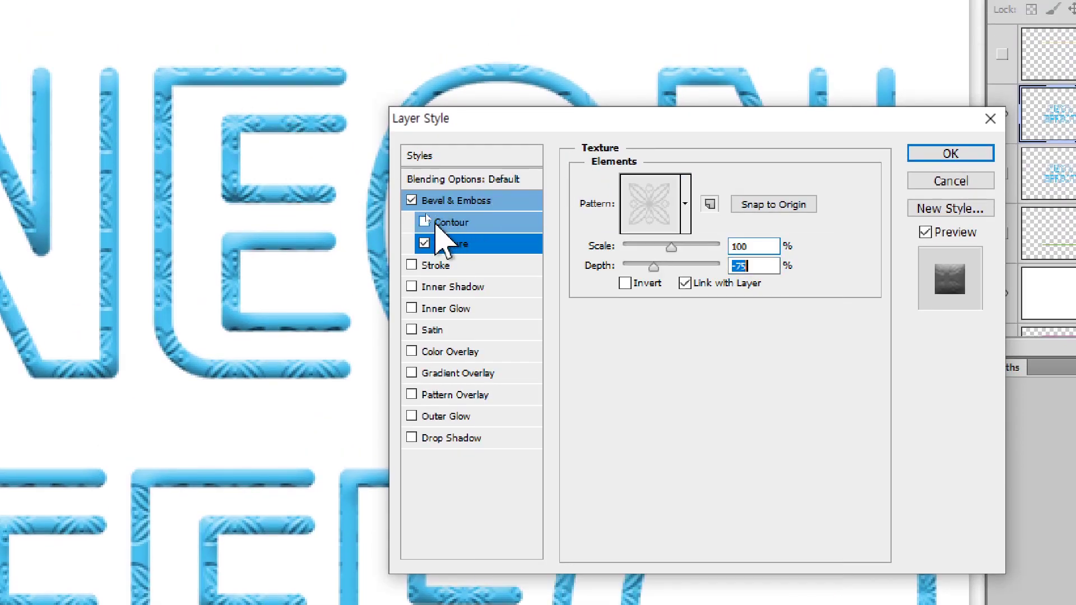
Turn off Bevel & Emboss with its Texture and enable an outside Stroke with a size of 6 px.
{"action": "left_click", "coordinate": [411, 200]}
{"action": "left_click", "coordinate": [424, 243]}
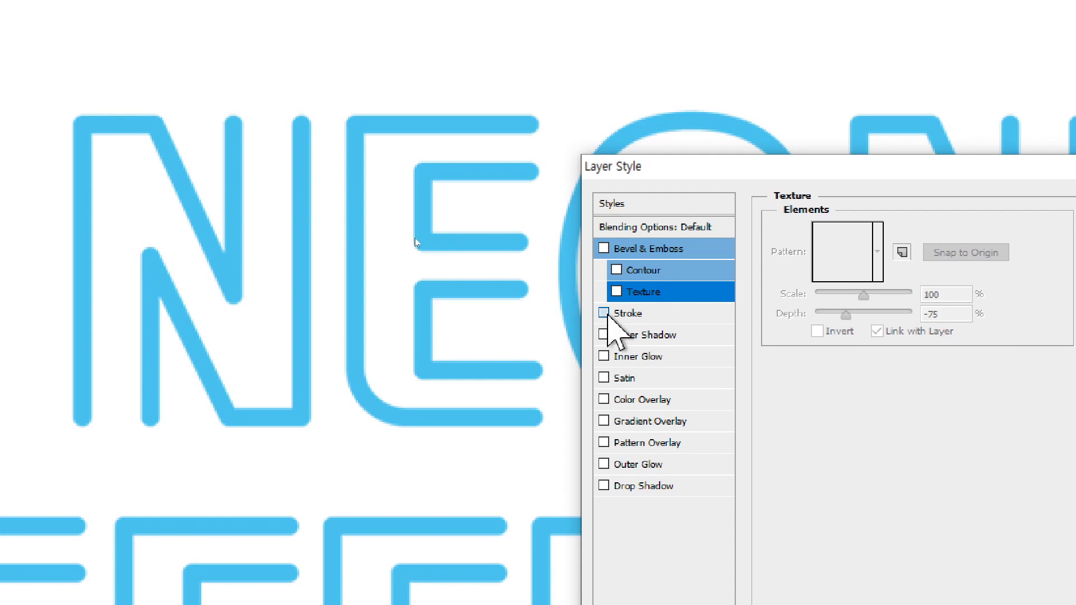
{"action": "left_click", "coordinate": [606, 314]}
{"action": "left_click", "coordinate": [631, 315]}
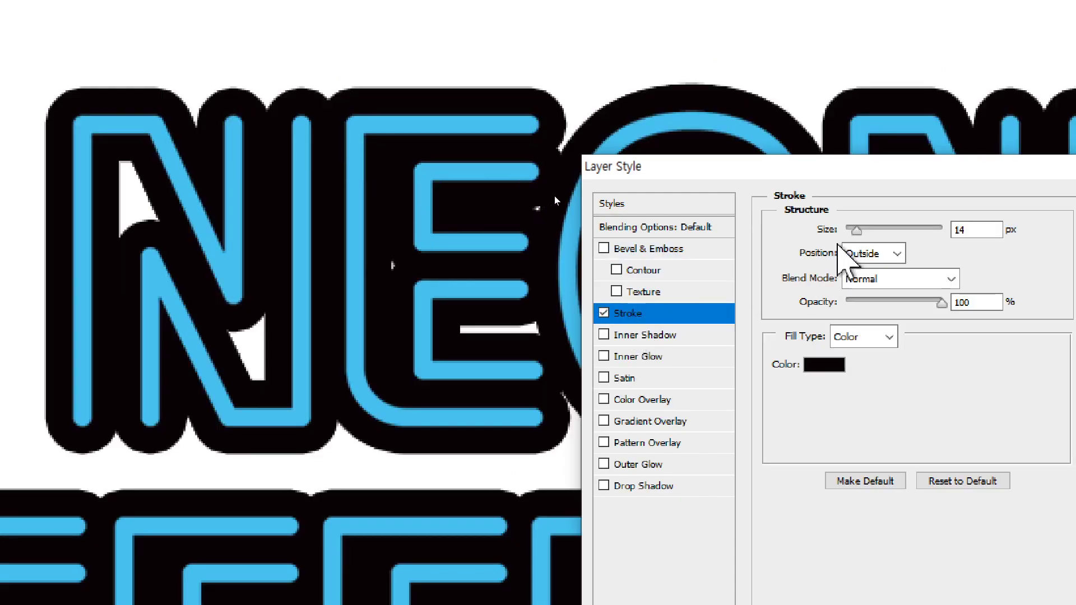
{"action": "left_click_drag", "start_coordinate": [864, 232], "coordinate": [852, 230]}
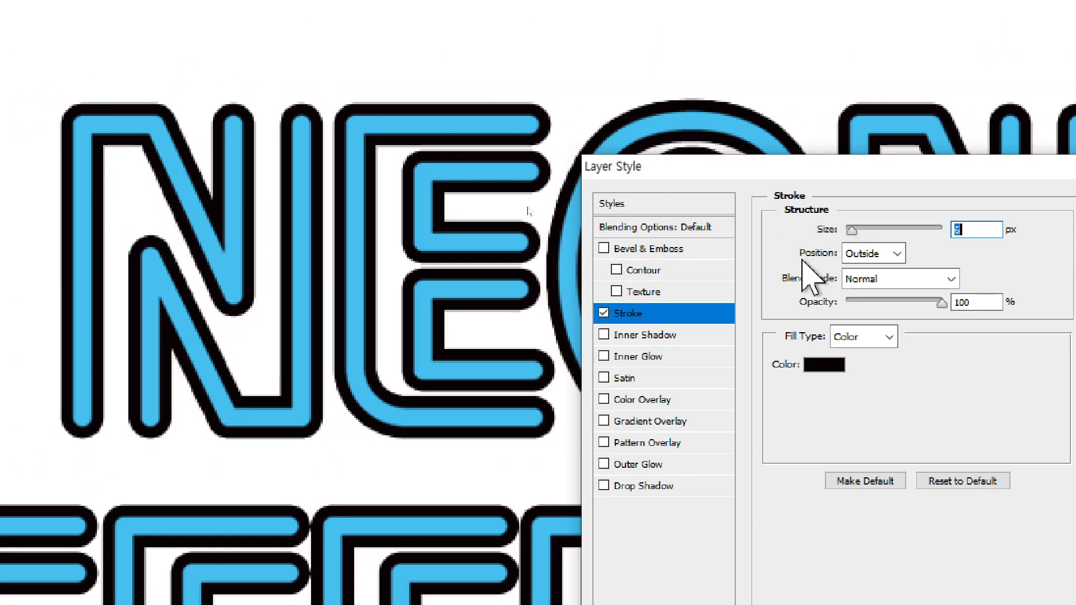
Set the stroke color to the dusty pink #cca1ae.
{"action": "left_click", "coordinate": [824, 365]}
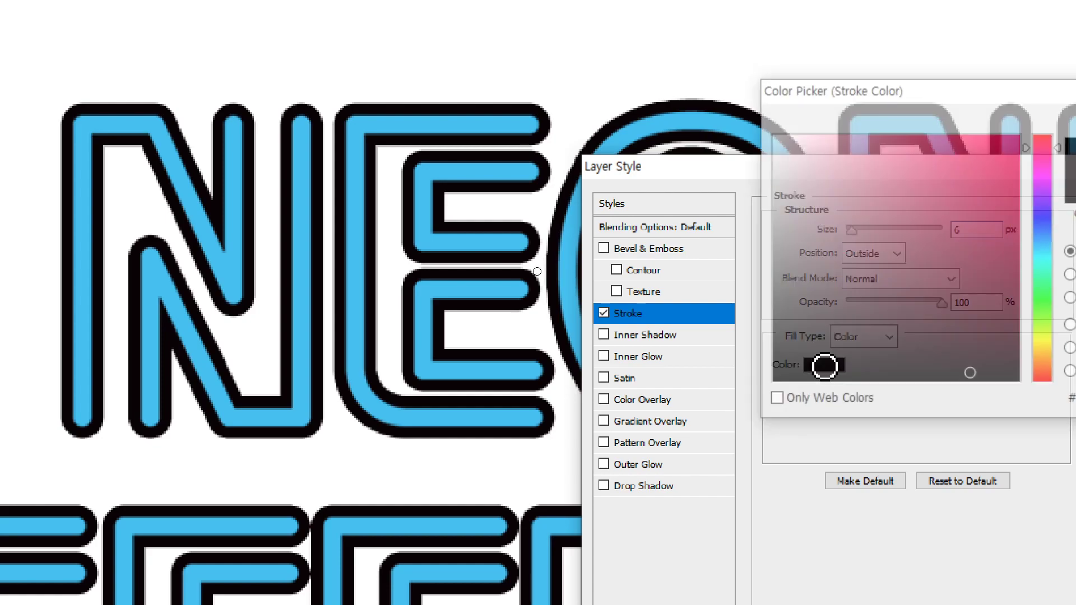
{"action": "left_click", "coordinate": [823, 183]}
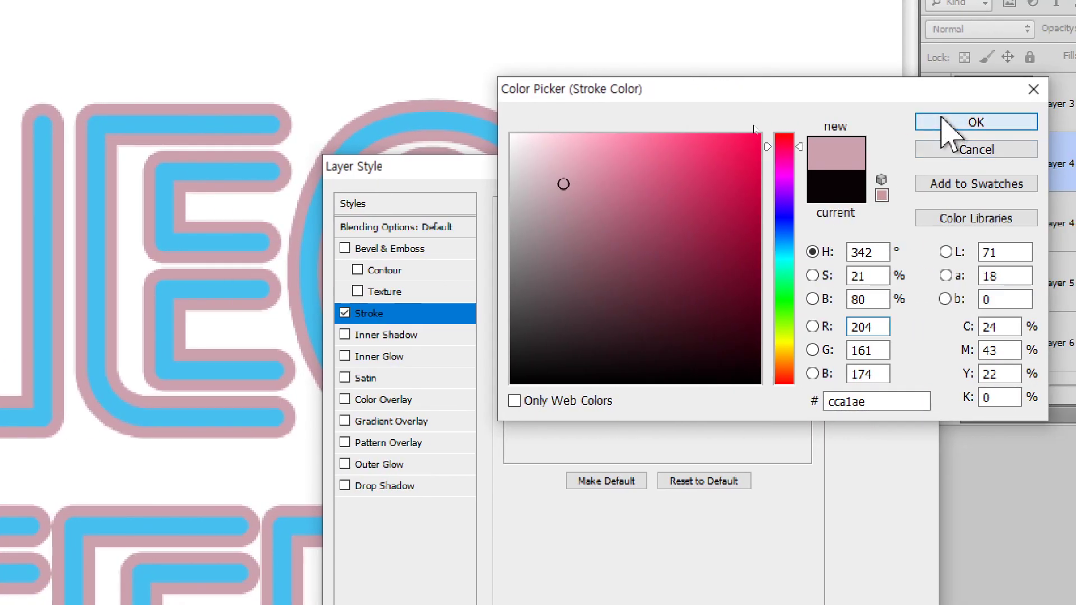
{"action": "left_click", "coordinate": [1052, 122]}
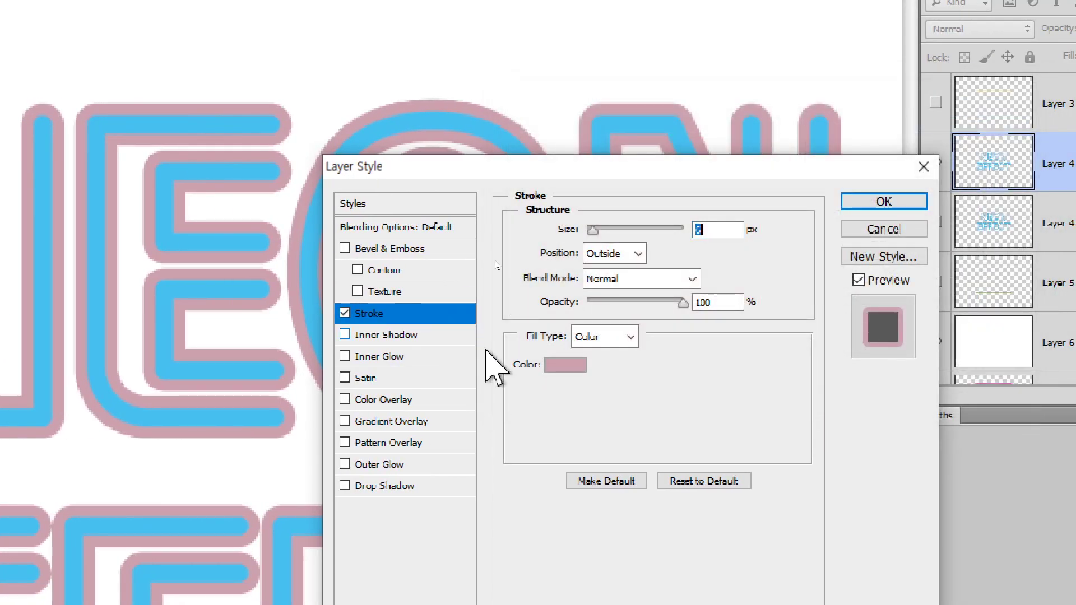
Change the stroke's fill type to Gradient with the Radial style, keeping the black-to-white Two Color gradient.
{"action": "left_click", "coordinate": [605, 337]}
{"action": "left_click", "coordinate": [608, 374]}
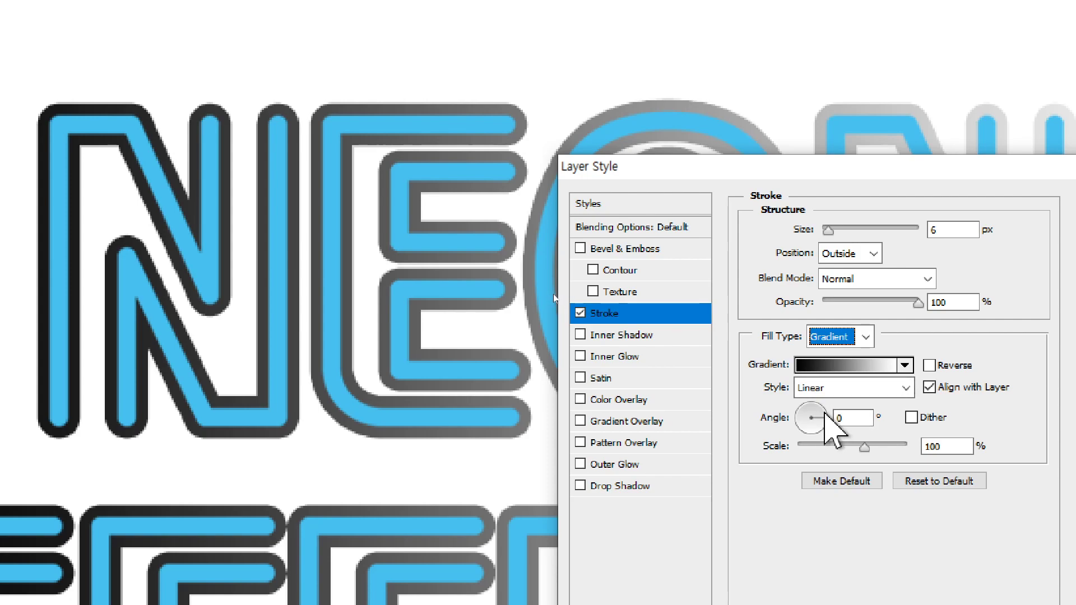
{"action": "left_click", "coordinate": [878, 391]}
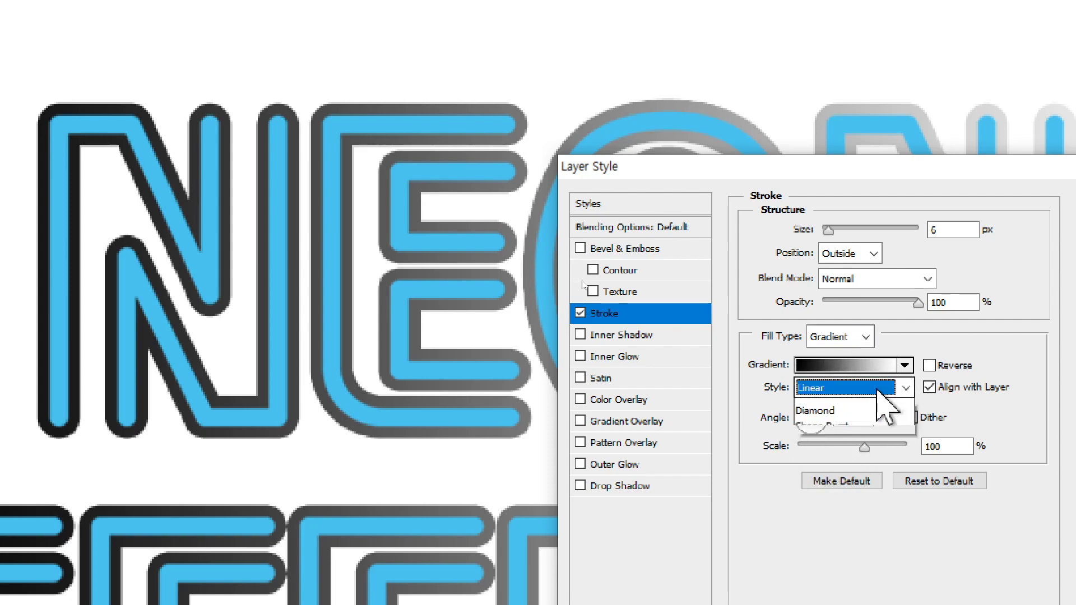
{"action": "left_click", "coordinate": [874, 424]}
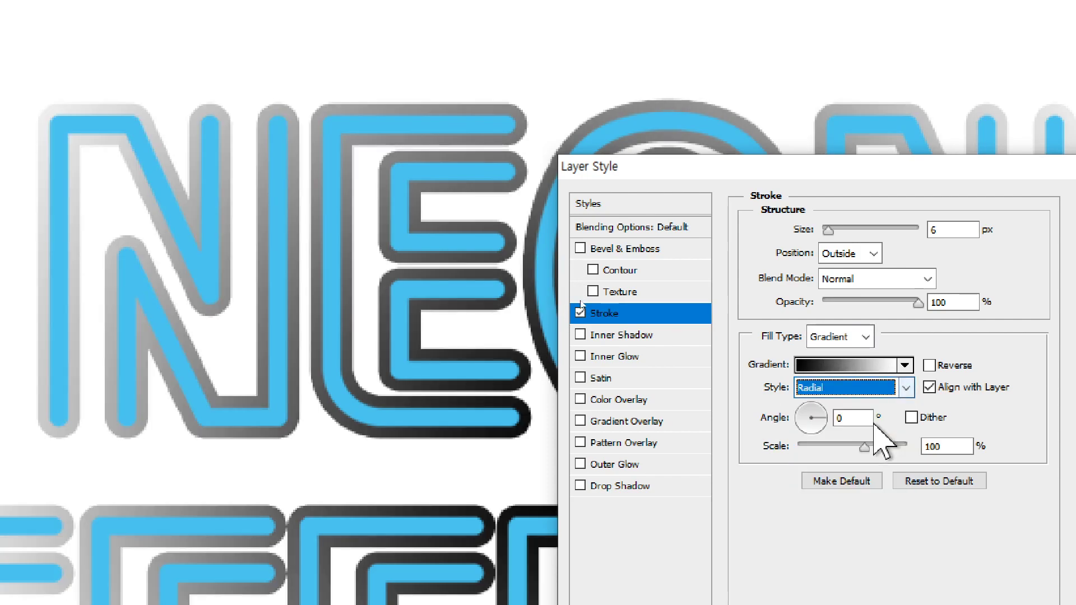
{"action": "left_click", "coordinate": [872, 370]}
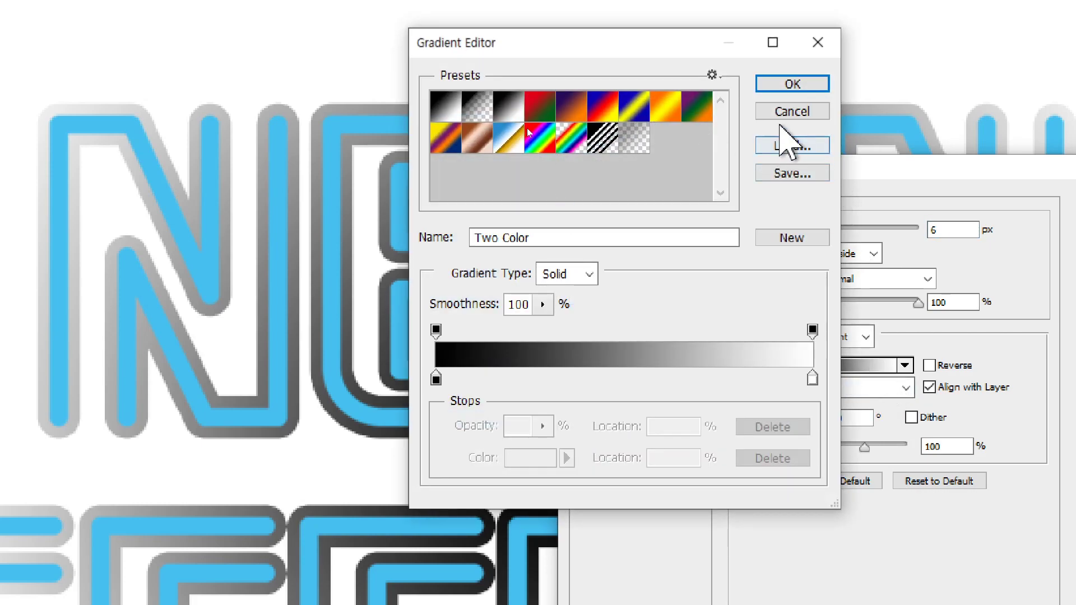
{"action": "left_click", "coordinate": [792, 84]}
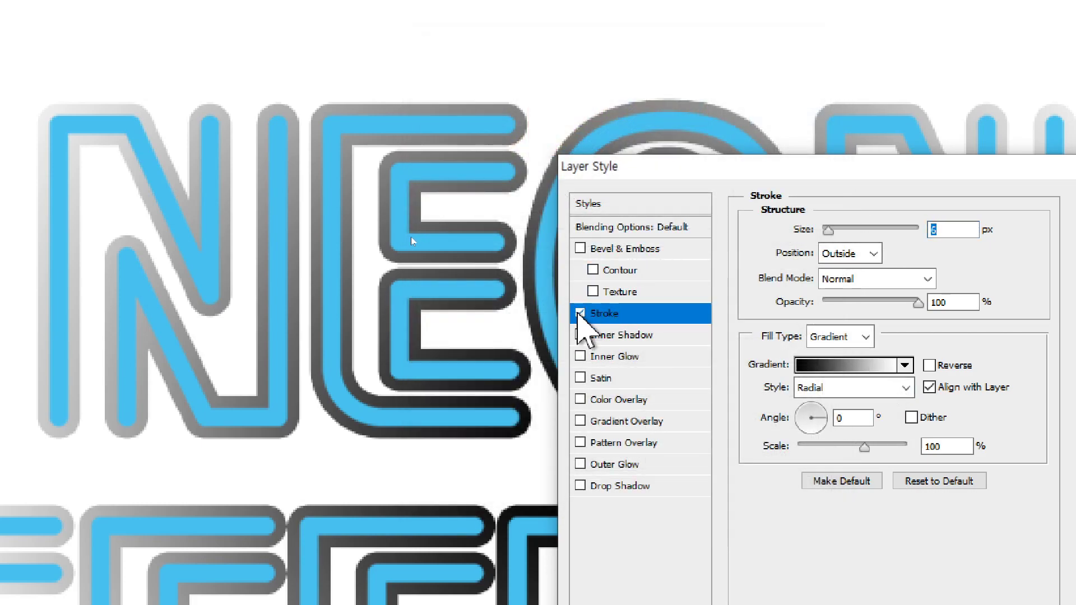
Turn off Stroke and enable Inner Shadow with a distance of 4 px and a size of 7 px.
{"action": "left_click", "coordinate": [580, 313]}
{"action": "left_click", "coordinate": [580, 334]}
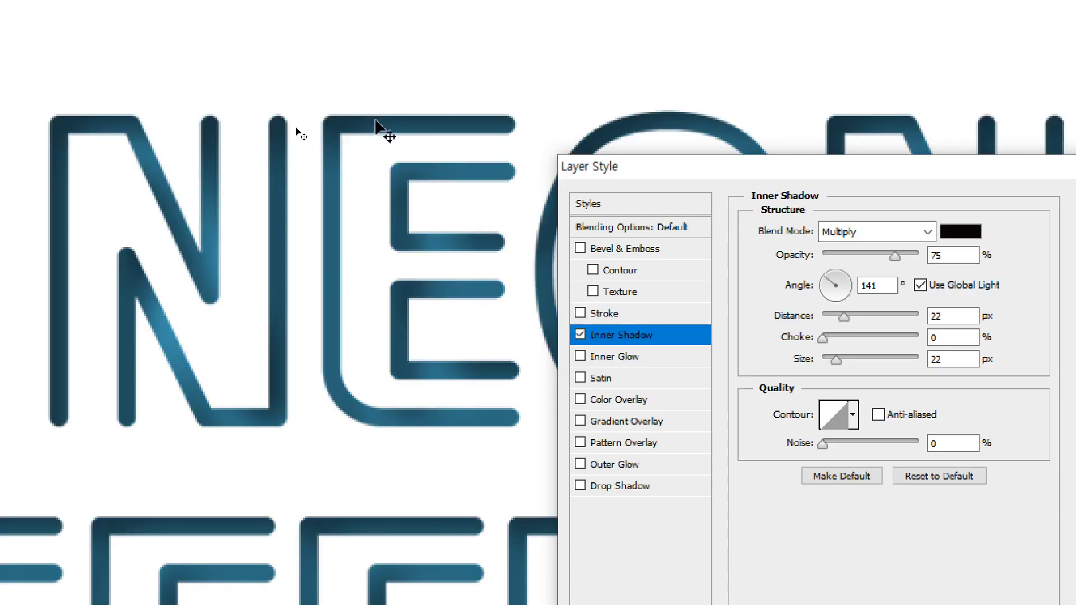
{"action": "left_click_drag", "start_coordinate": [843, 316], "coordinate": [821, 320]}
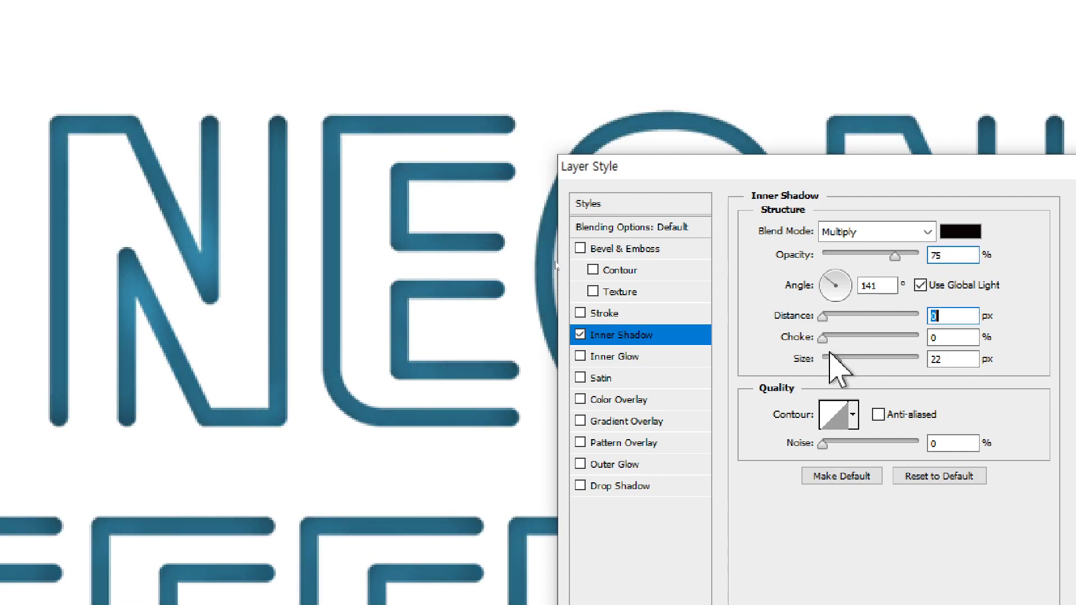
{"action": "left_click_drag", "start_coordinate": [833, 361], "coordinate": [829, 361]}
{"action": "left_click_drag", "start_coordinate": [822, 317], "coordinate": [827, 324]}
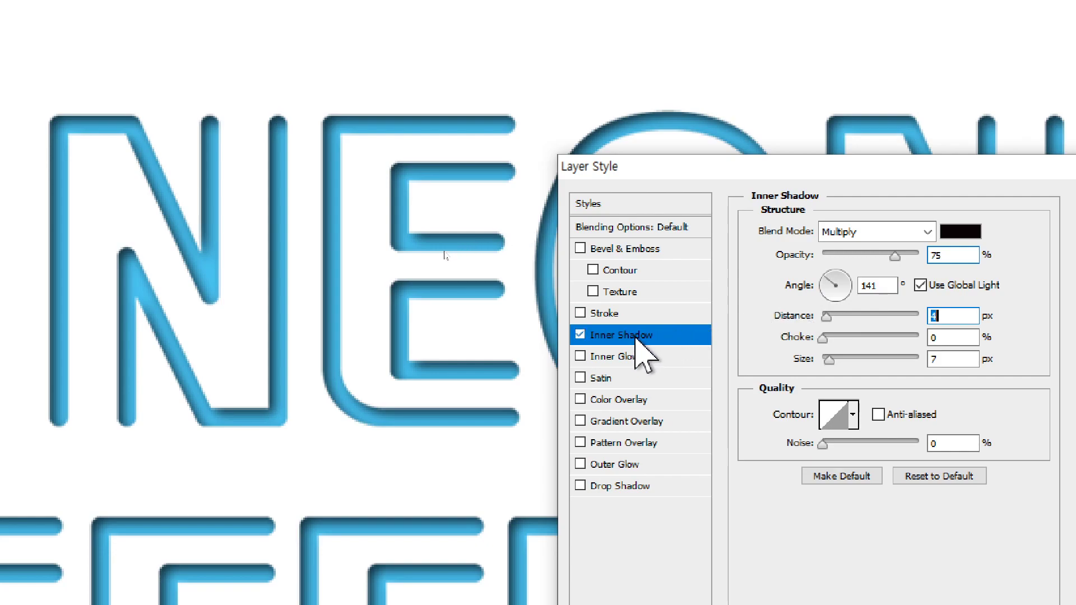
Turn off Inner Shadow and enable Inner Glow with a size of 5 px.
{"action": "left_click", "coordinate": [579, 334]}
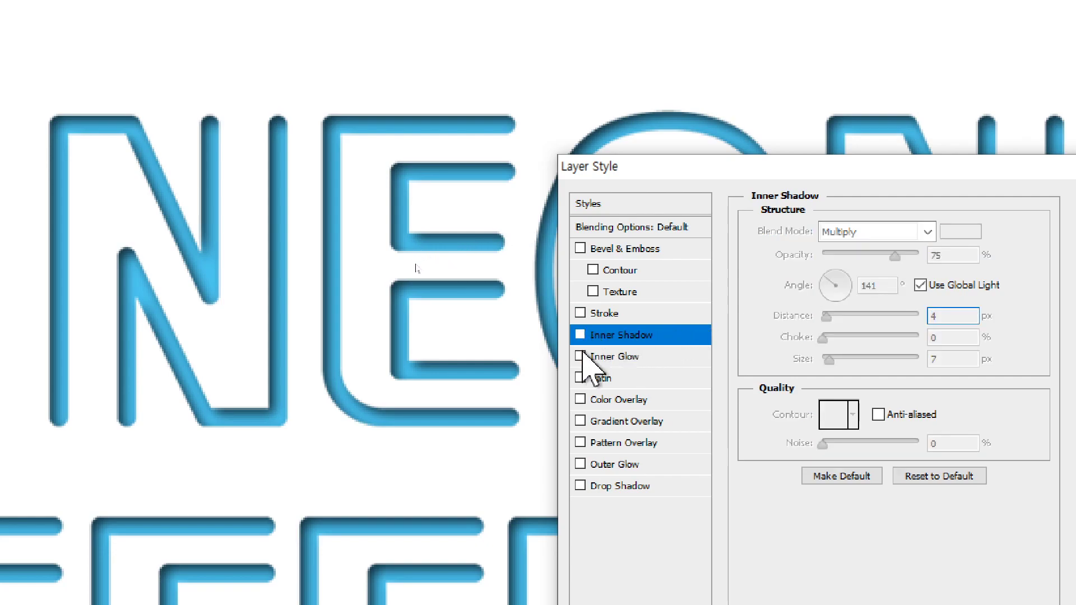
{"action": "left_click", "coordinate": [583, 357]}
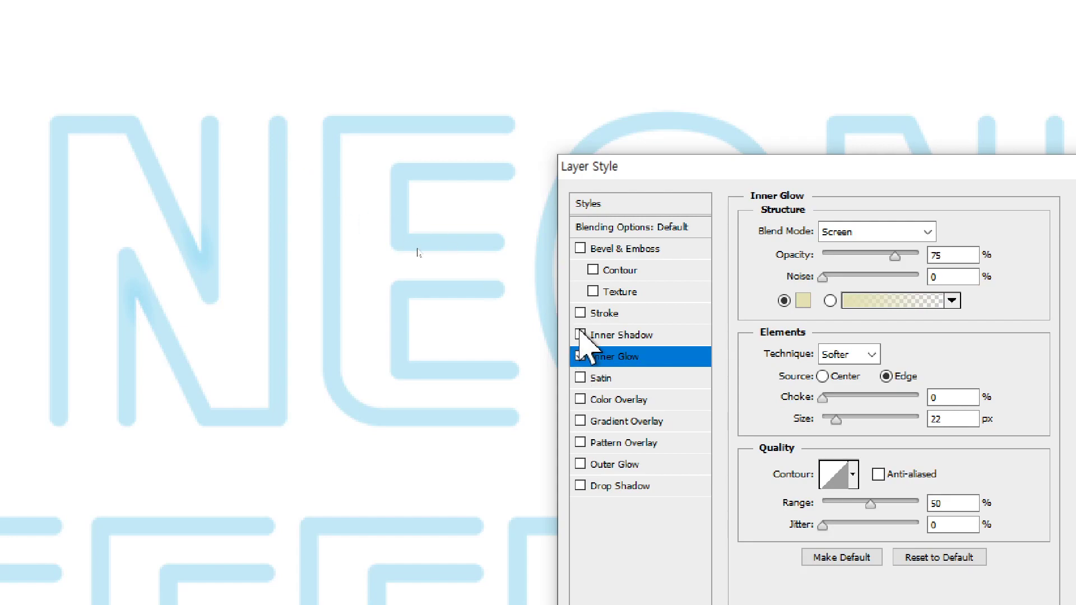
{"action": "left_click_drag", "start_coordinate": [836, 421], "coordinate": [822, 421]}
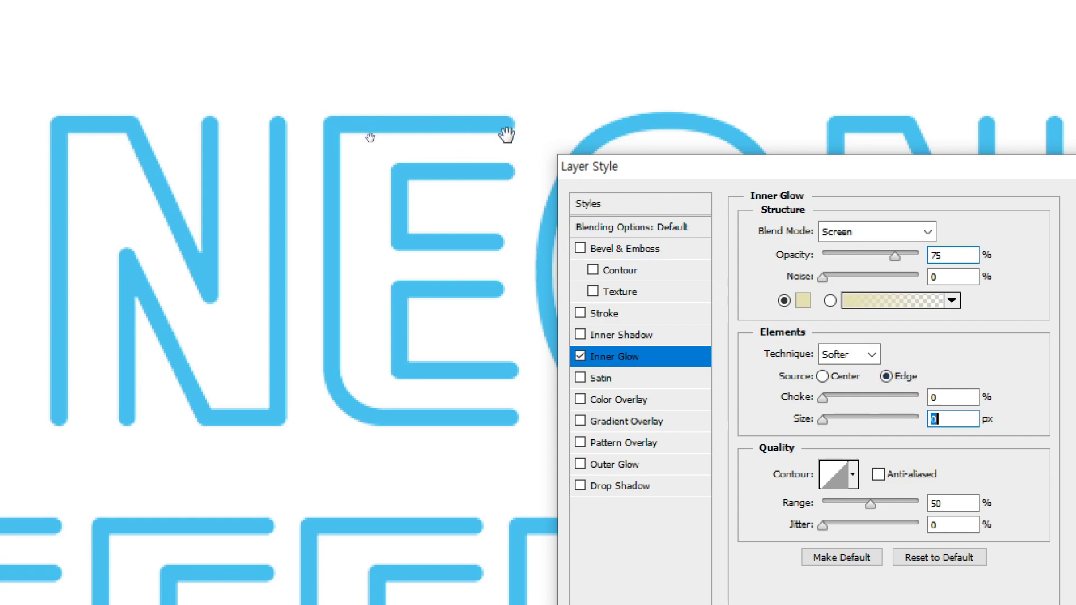
{"action": "left_click_drag", "start_coordinate": [824, 421], "coordinate": [829, 421]}
Set the inner glow color to bright red #fb1026.
{"action": "left_click", "coordinate": [802, 301]}
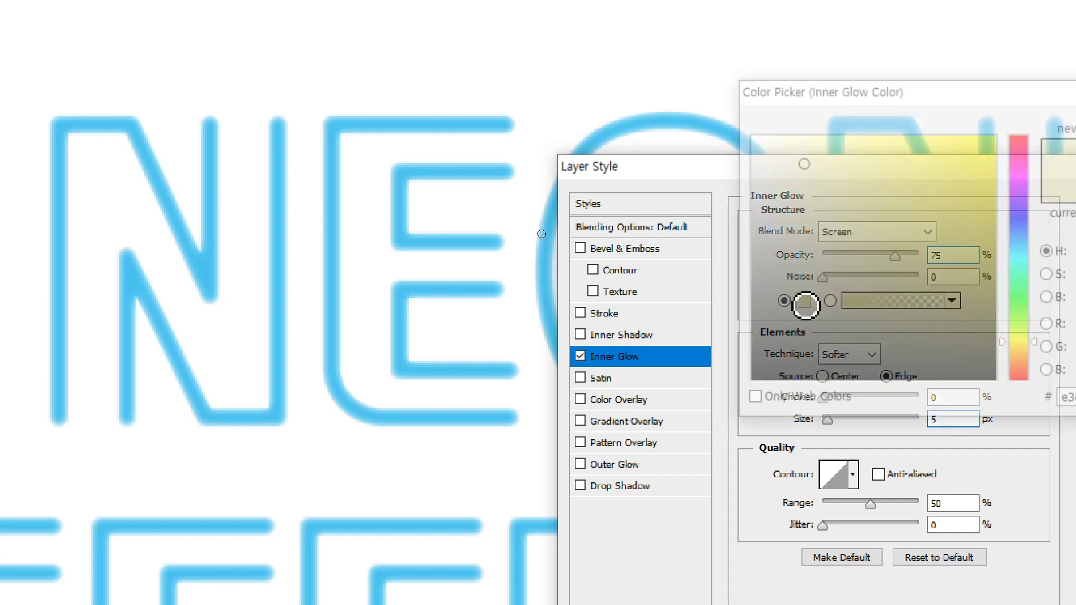
{"action": "left_click", "coordinate": [932, 140]}
{"action": "left_click", "coordinate": [898, 138]}
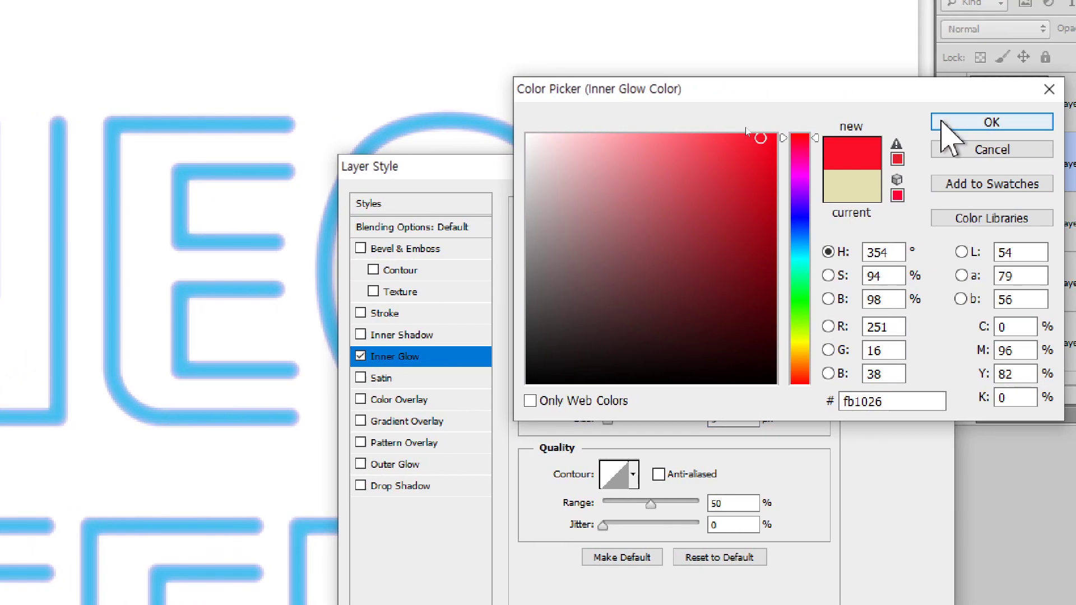
{"action": "left_click", "coordinate": [947, 123]}
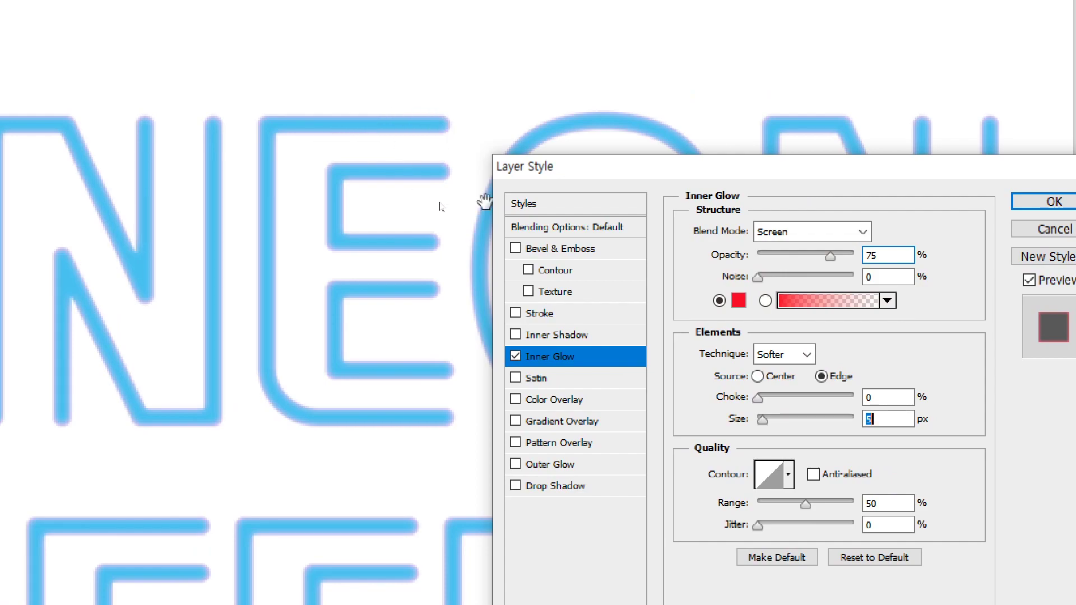
Try larger inner glow sizes up to 14 px and settle on 10 px.
{"action": "key", "text": "Up"}
{"action": "key", "text": "Up"}
{"action": "key", "text": "Up"}
{"action": "key", "text": "Up"}
{"action": "key", "text": "Up"}
{"action": "key", "text": "Up"}
{"action": "key", "text": "Up"}
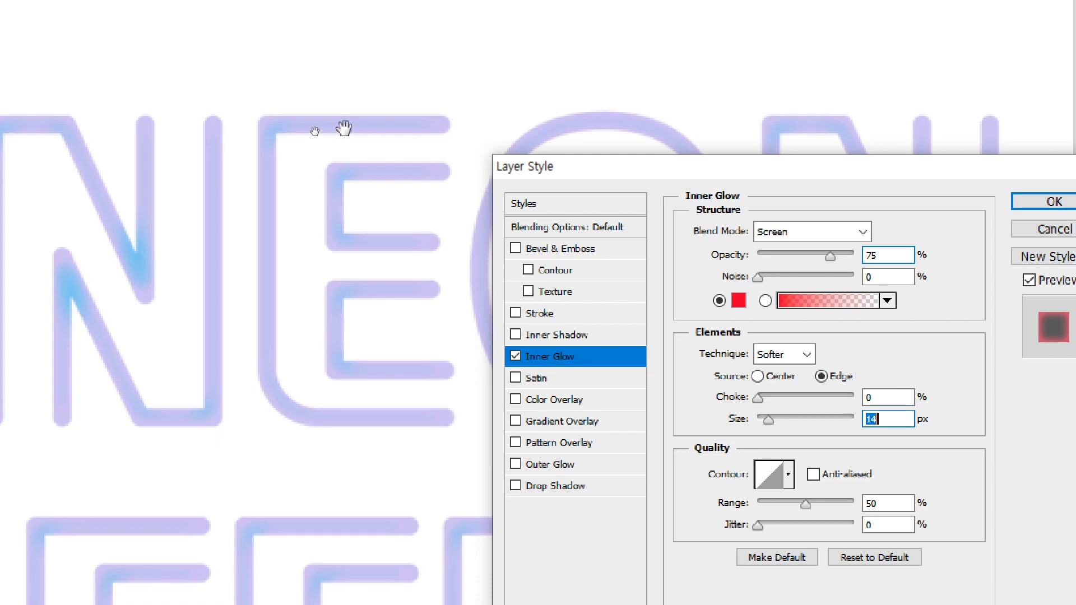
{"action": "key", "text": "Down"}
{"action": "key", "text": "Down"}
{"action": "key", "text": "Down"}
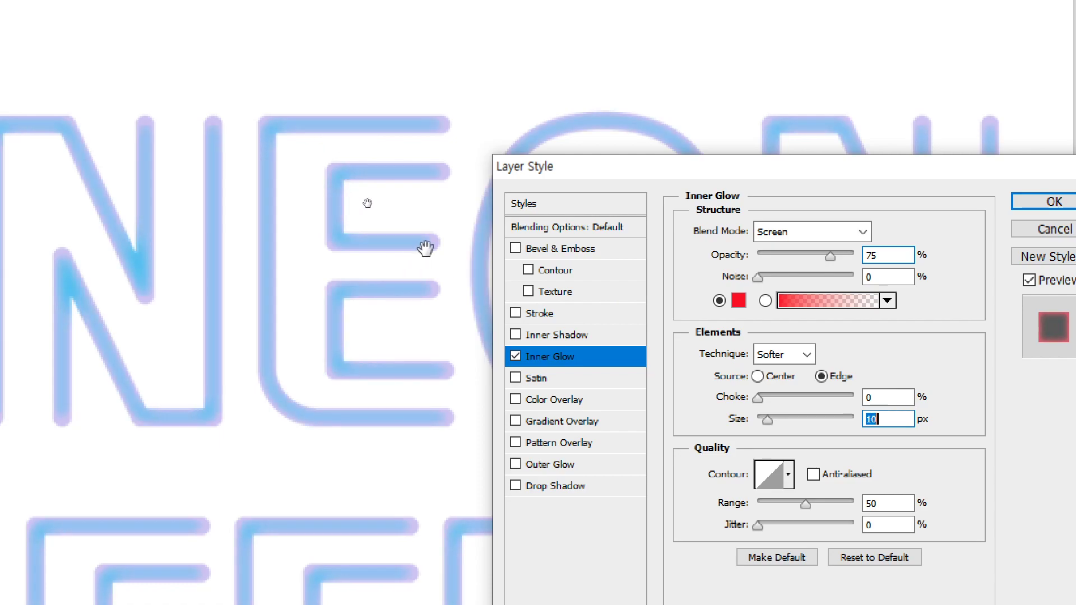
Switch the inner glow source to Center and set its choke to 1%.
{"action": "left_click", "coordinate": [767, 377]}
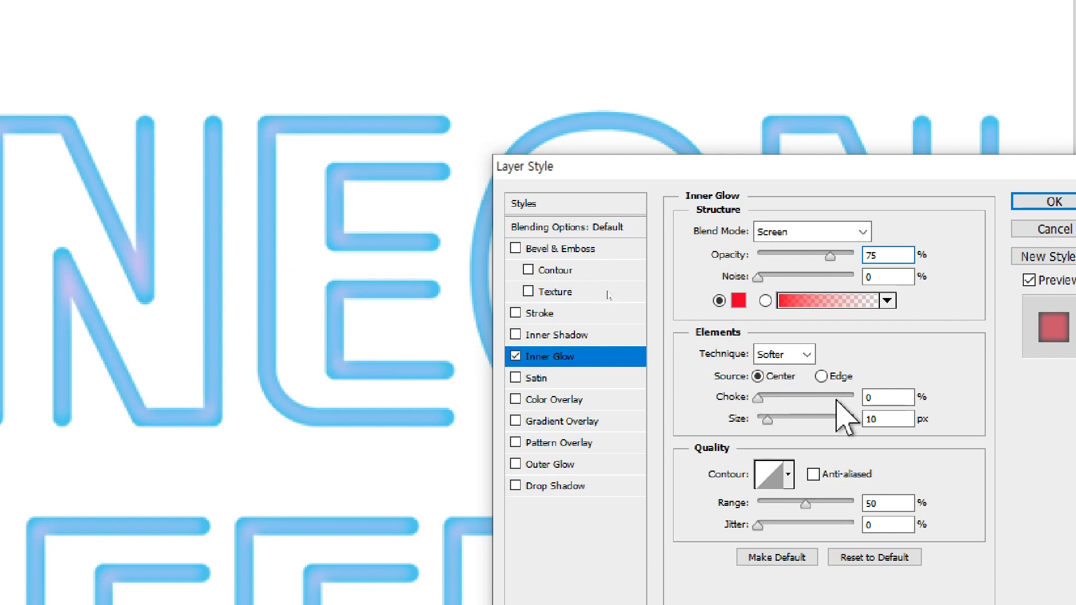
{"action": "key", "text": "Up"}
{"action": "key", "text": "Up"}
{"action": "key", "text": "Up"}
{"action": "key", "text": "Up"}
{"action": "key", "text": "Up"}
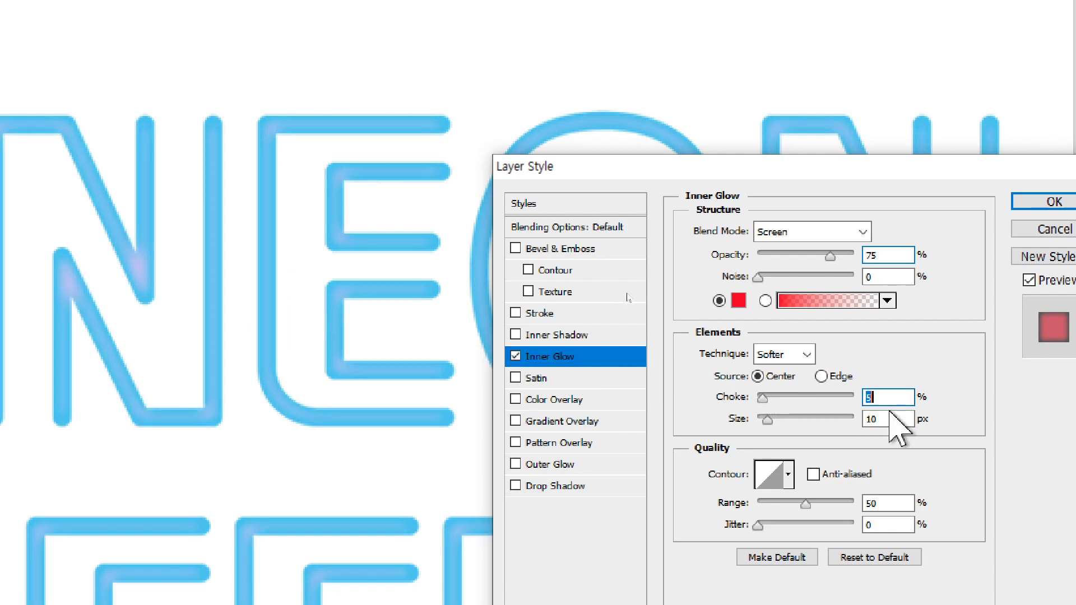
{"action": "key", "text": "Down"}
Set the inner glow size to 14 px and change its technique to Precise.
{"action": "key", "text": "Tab"}
{"action": "key", "text": "Up"}
{"action": "key", "text": "Up"}
{"action": "key", "text": "Up"}
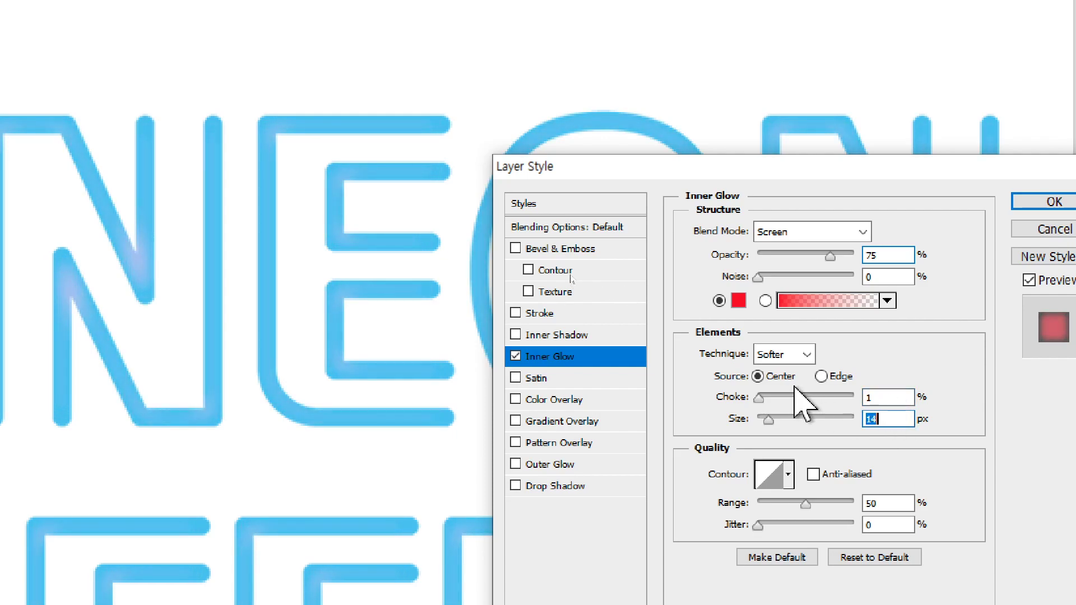
{"action": "left_click", "coordinate": [806, 355]}
{"action": "left_click", "coordinate": [797, 390]}
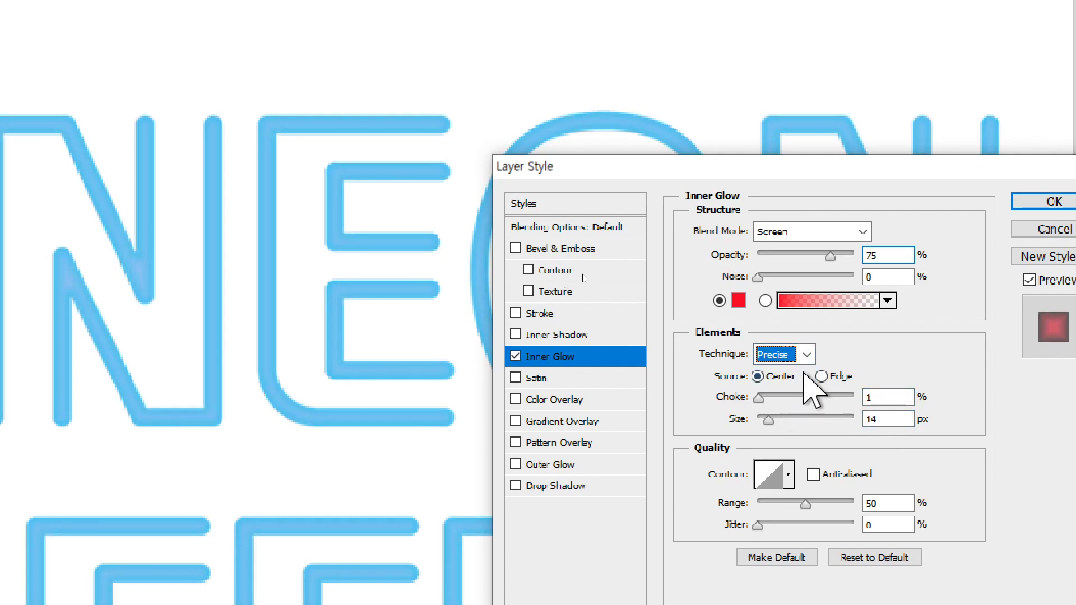
{"action": "left_click", "coordinate": [896, 421]}
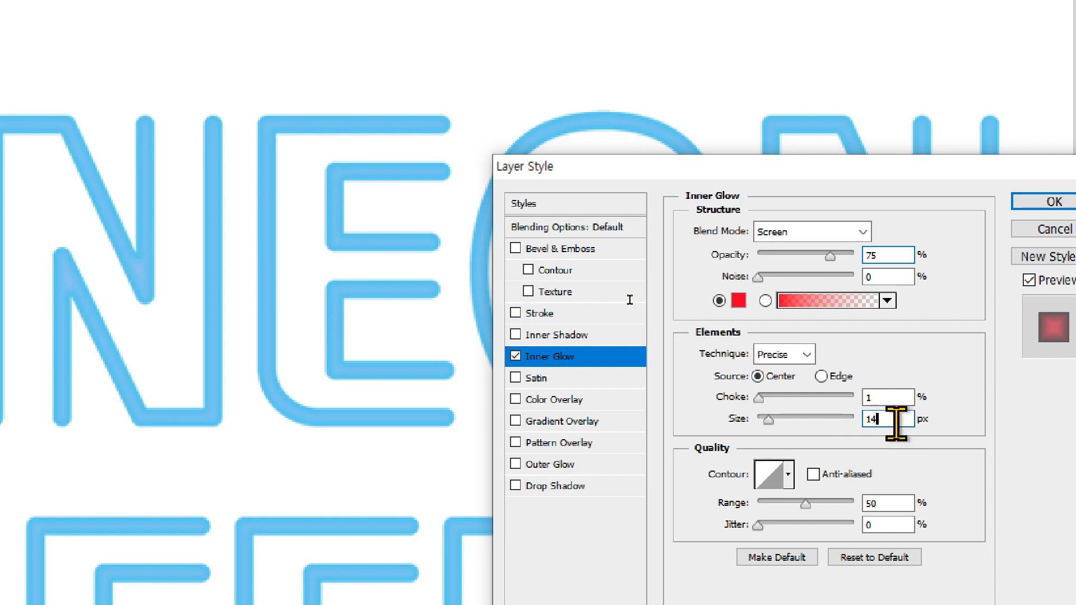
Reduce the inner glow size to 5 px.
{"action": "key", "text": "Down"}
{"action": "key", "text": "Down"}
{"action": "key", "text": "Down"}
{"action": "key", "text": "Down"}
{"action": "key", "text": "Down"}
{"action": "key", "text": "Down"}
{"action": "key", "text": "Down"}
{"action": "key", "text": "Down"}
{"action": "key", "text": "Down"}
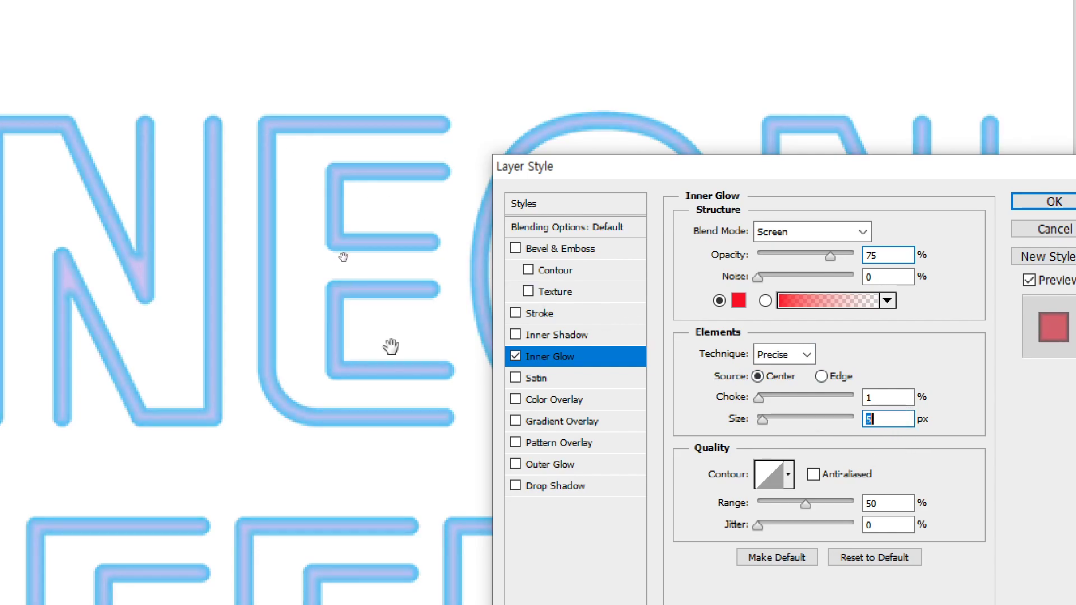
Turn off Inner Glow and apply a Satin effect with a distance of 7 px and a size of 6 px.
{"action": "left_click", "coordinate": [514, 356]}
{"action": "left_click", "coordinate": [535, 379]}
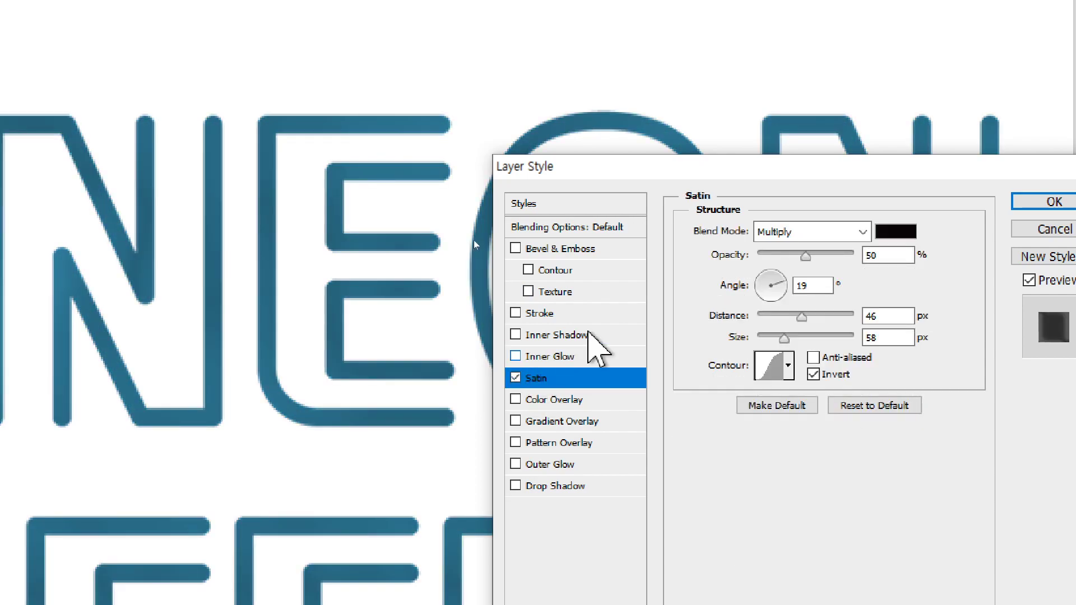
{"action": "left_click_drag", "start_coordinate": [801, 317], "coordinate": [770, 335]}
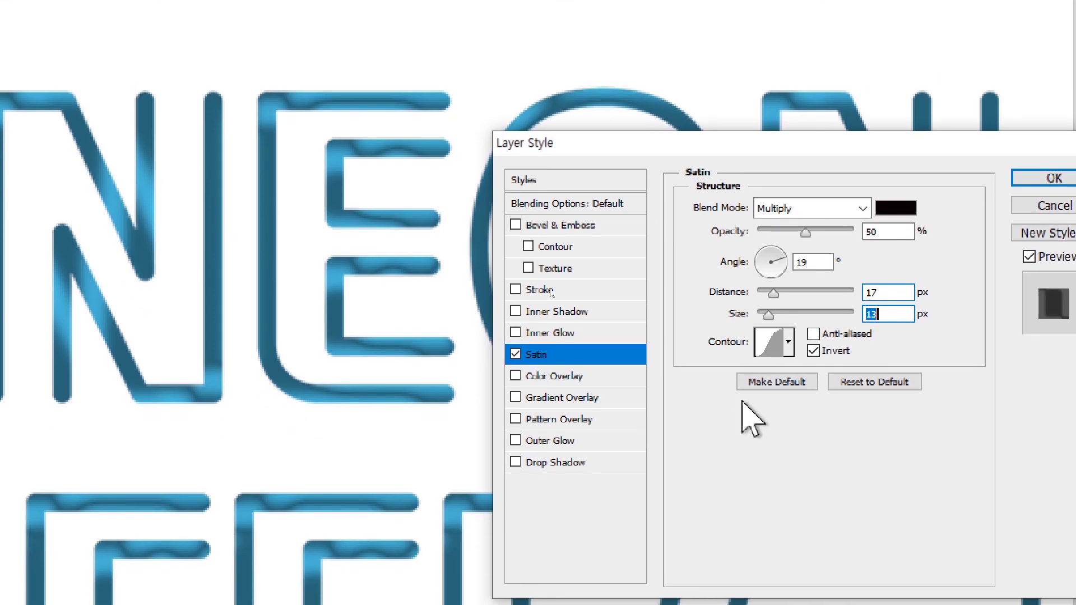
{"action": "left_click_drag", "start_coordinate": [767, 314], "coordinate": [763, 296]}
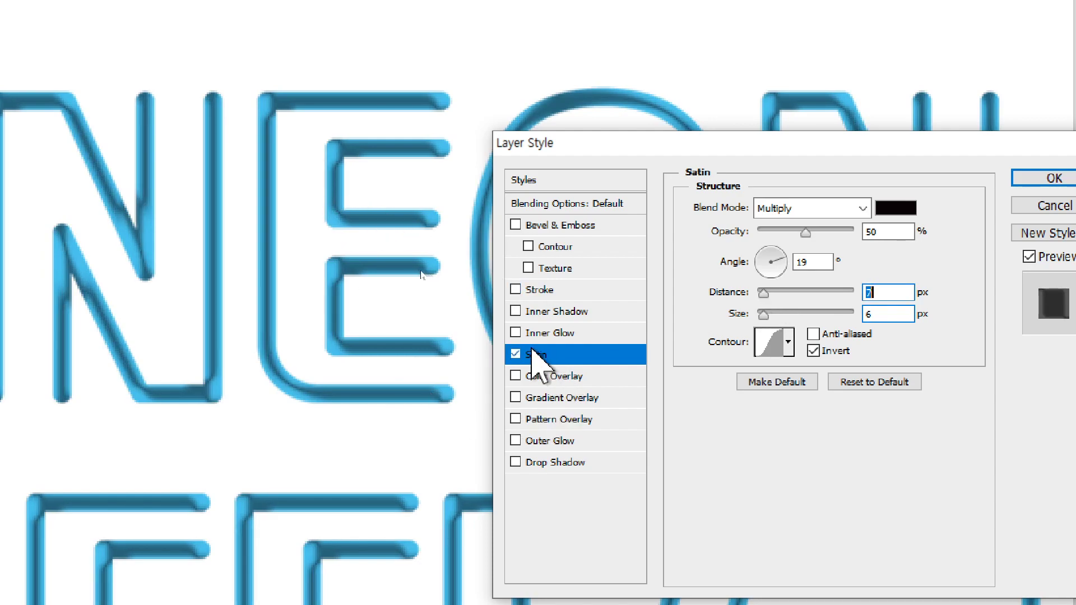
Turn off Satin and enable Color Overlay, Gradient Overlay and Pattern Overlay together.
{"action": "left_click", "coordinate": [515, 354]}
{"action": "left_click", "coordinate": [515, 375]}
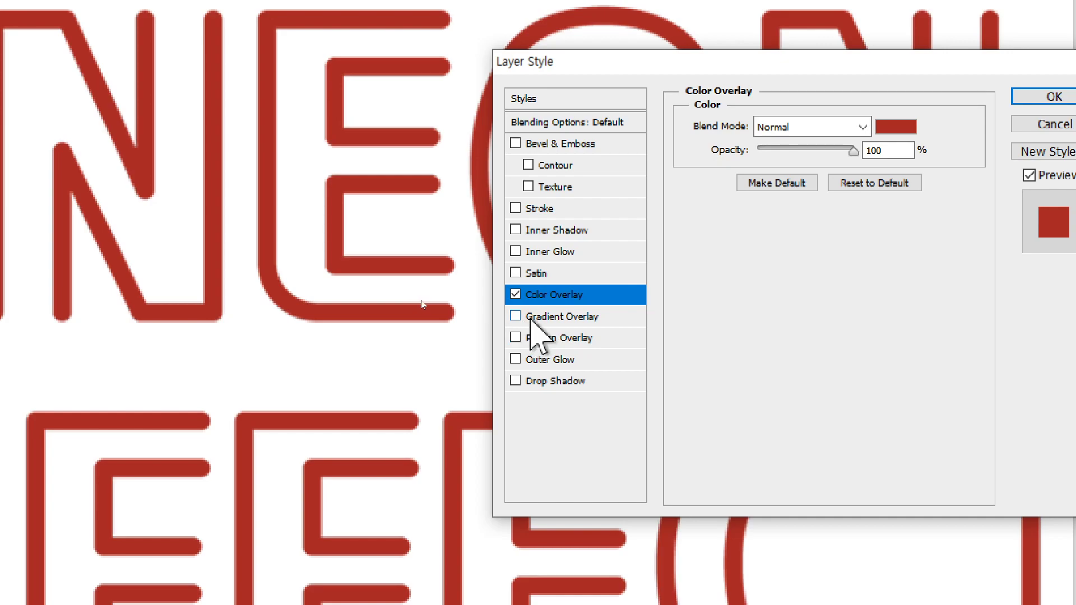
{"action": "left_click", "coordinate": [529, 318]}
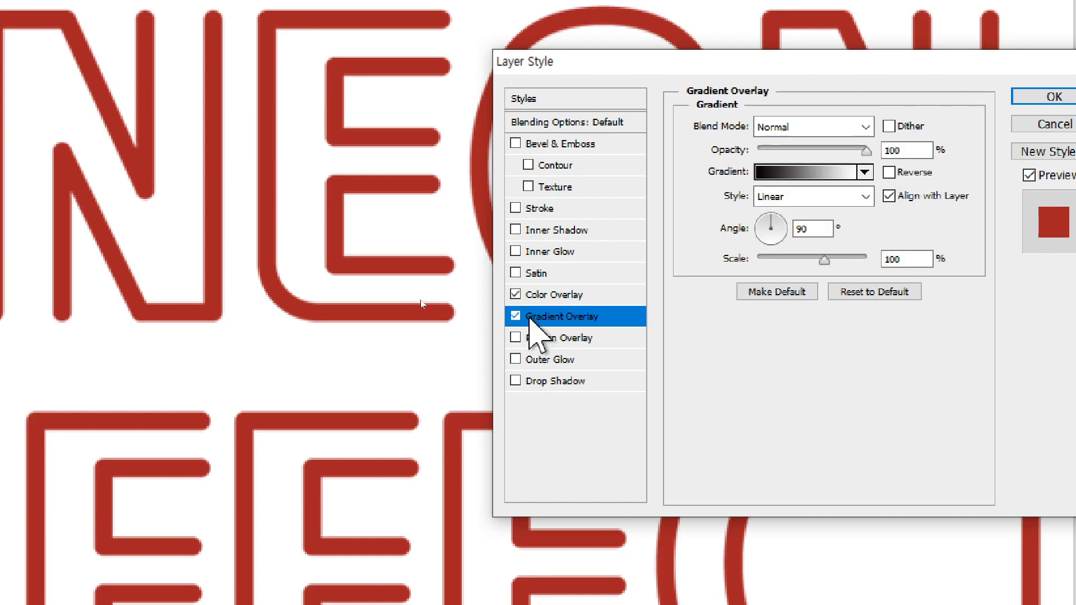
{"action": "left_click", "coordinate": [539, 339]}
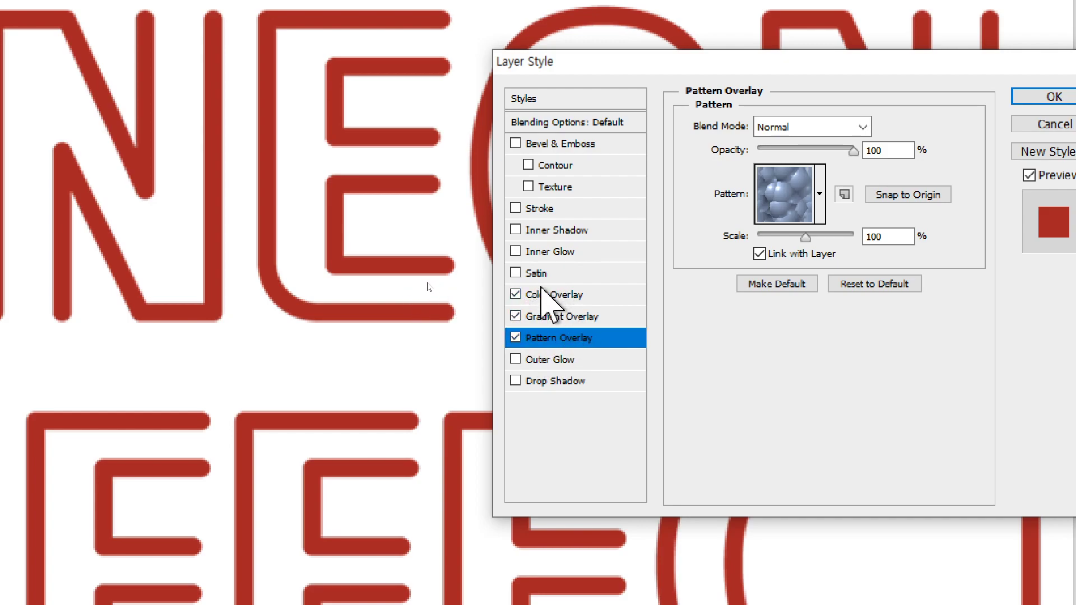
Turn off the gradient, pattern and color overlays so the text has no overlay effect.
{"action": "left_click", "coordinate": [514, 316]}
{"action": "left_click", "coordinate": [515, 337]}
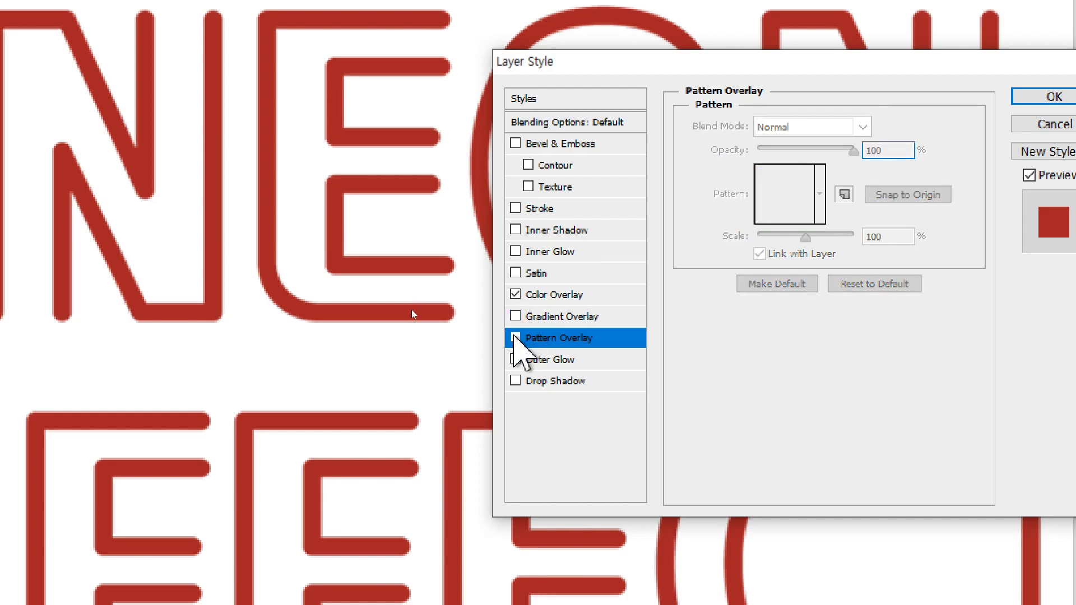
{"action": "left_click", "coordinate": [552, 295]}
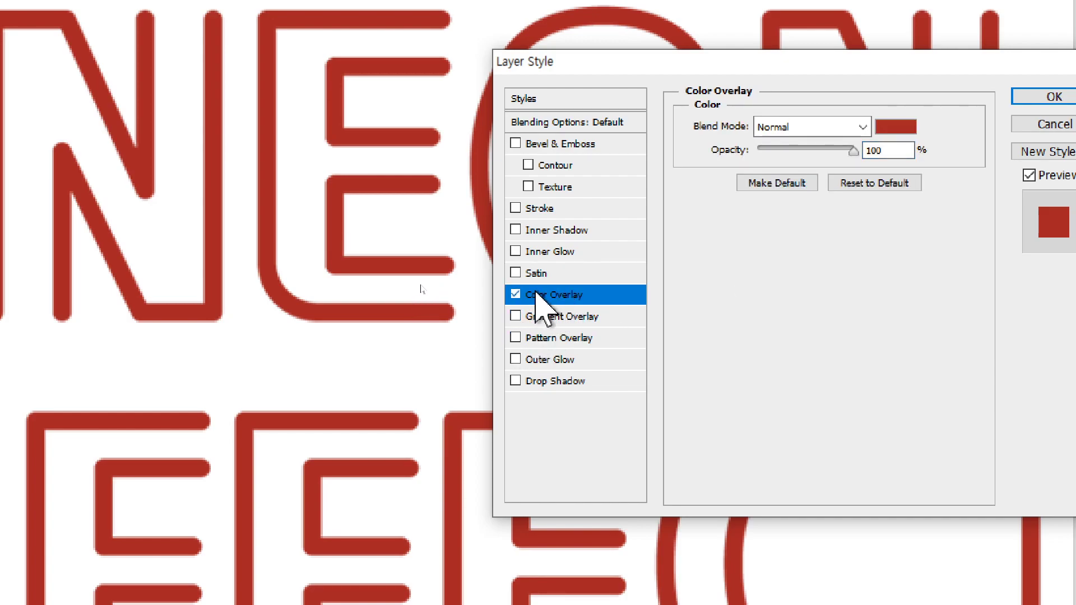
{"action": "left_click", "coordinate": [515, 294]}
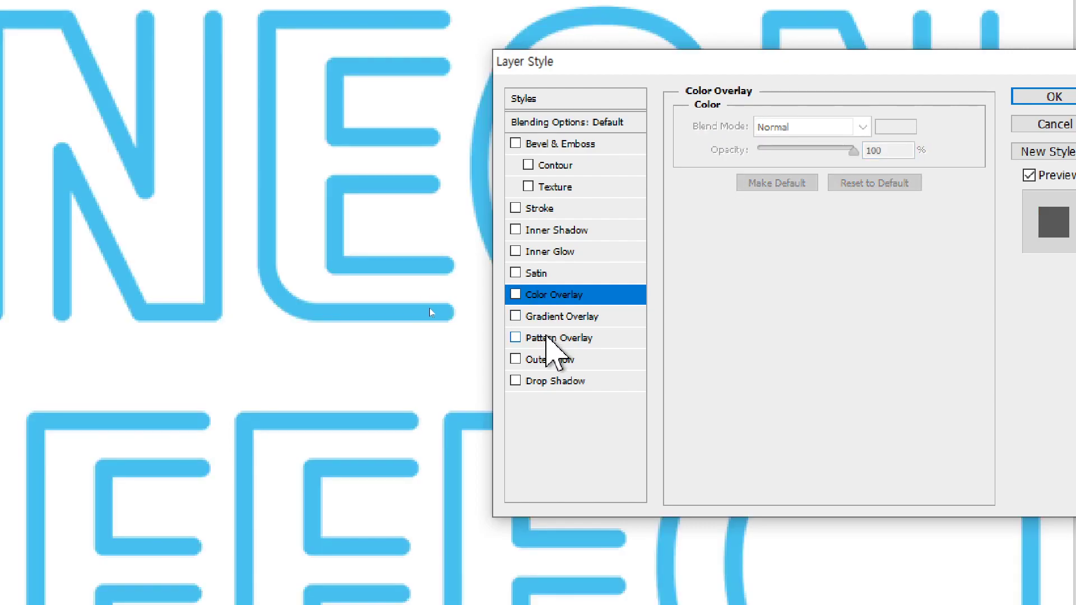
Preview Gradient Overlay and Pattern Overlay separately on the text, turning each one off again.
{"action": "left_click", "coordinate": [514, 315]}
{"action": "left_click", "coordinate": [515, 337]}
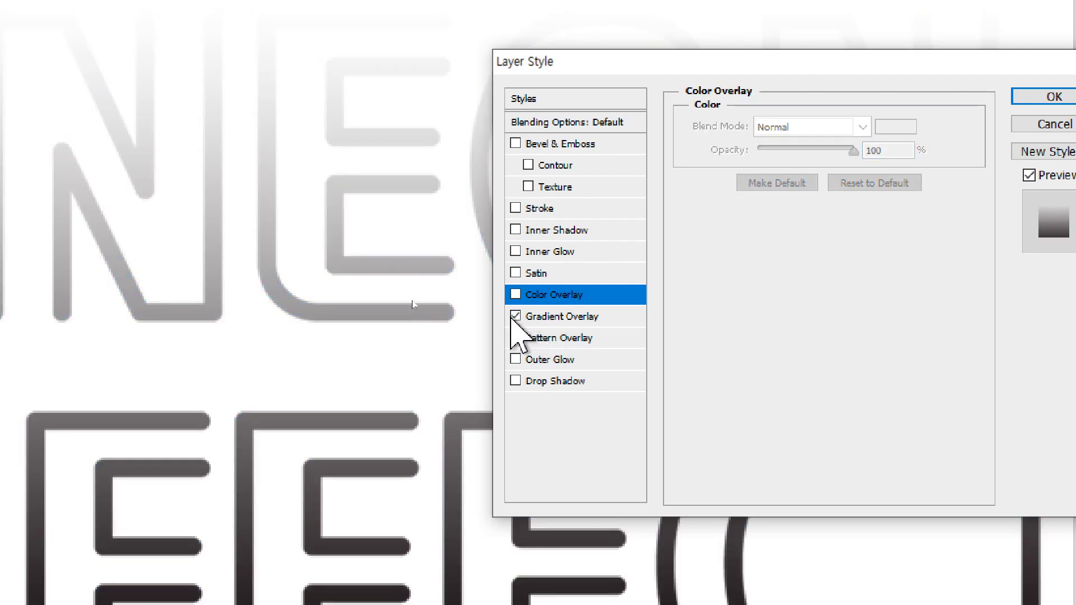
{"action": "left_click", "coordinate": [515, 315]}
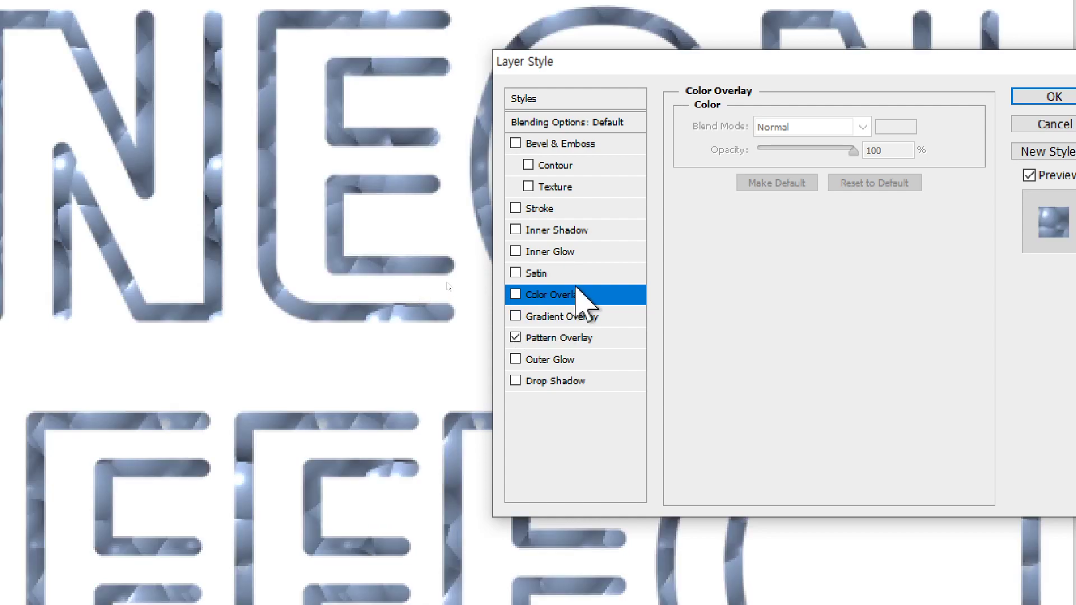
{"action": "left_click", "coordinate": [516, 337]}
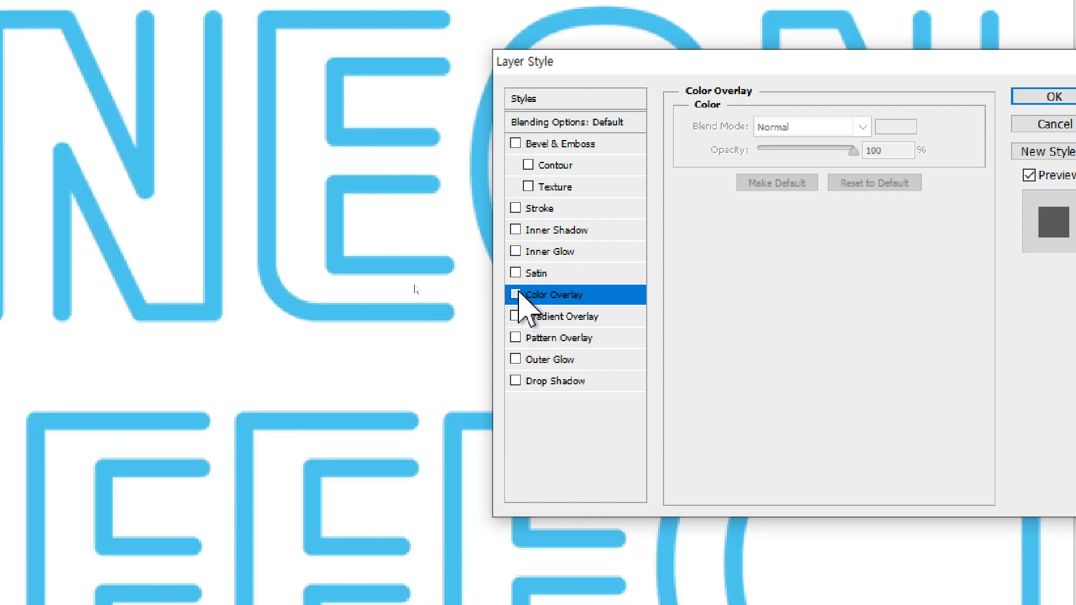
Enable Color Overlay and Gradient Overlay together and set the color overlay's blend mode to Darken.
{"action": "left_click", "coordinate": [515, 294]}
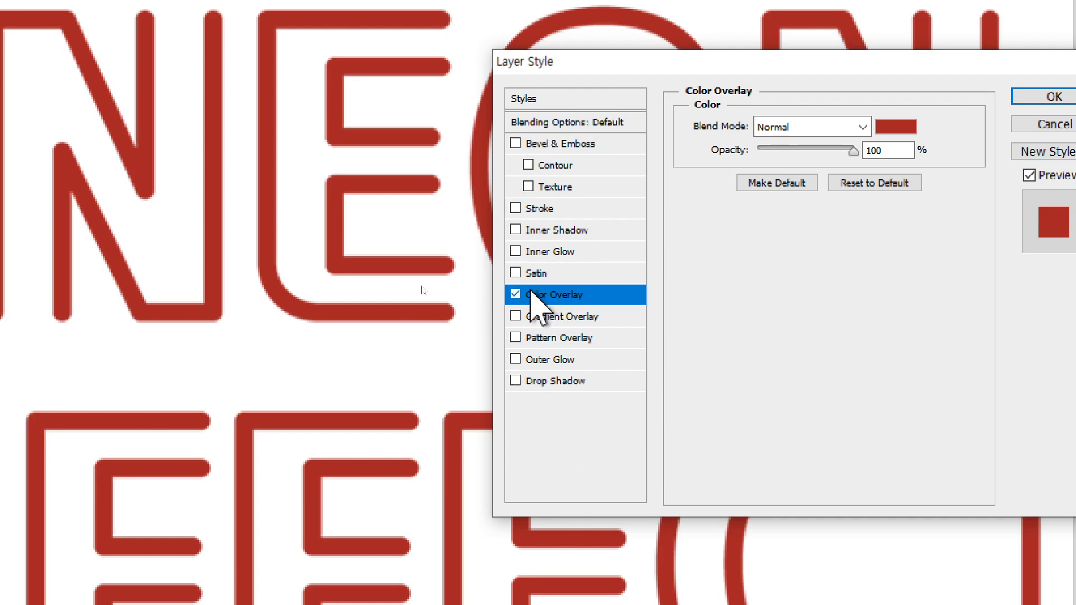
{"action": "left_click", "coordinate": [515, 316]}
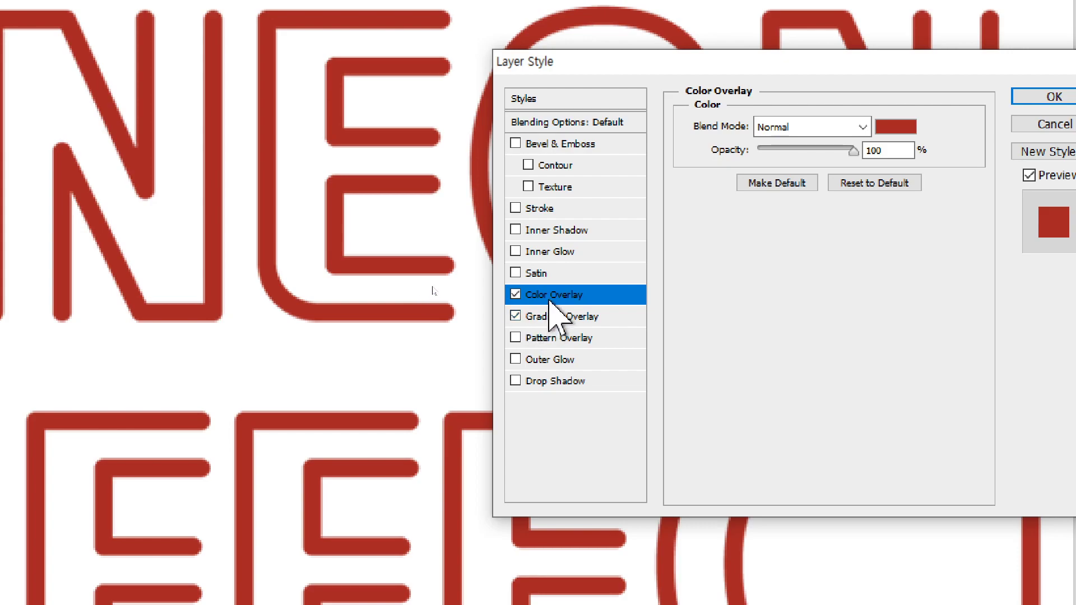
{"action": "left_click", "coordinate": [816, 135]}
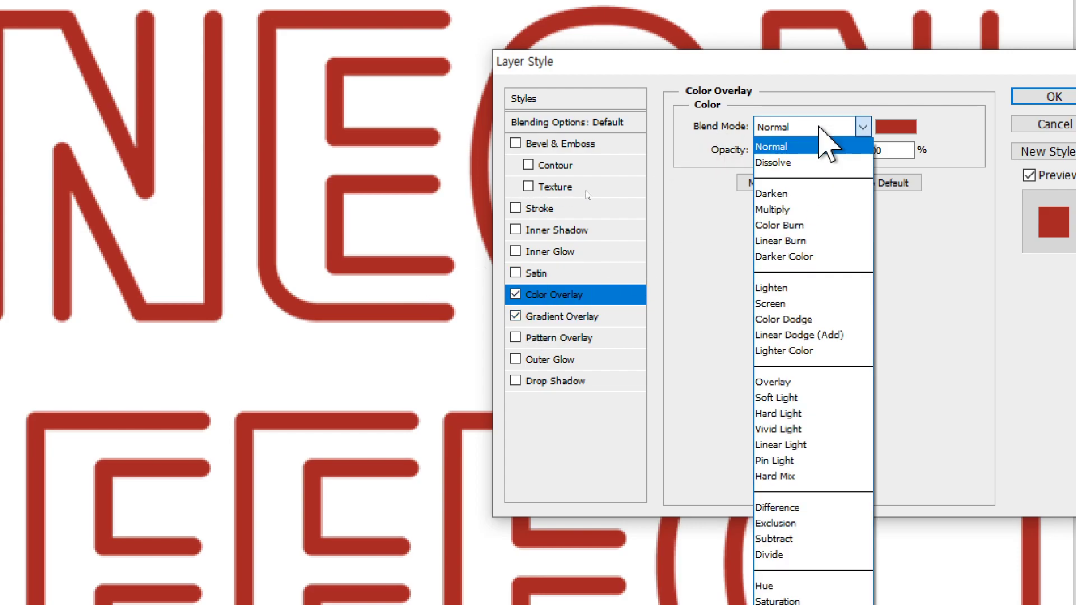
{"action": "left_click", "coordinate": [815, 195]}
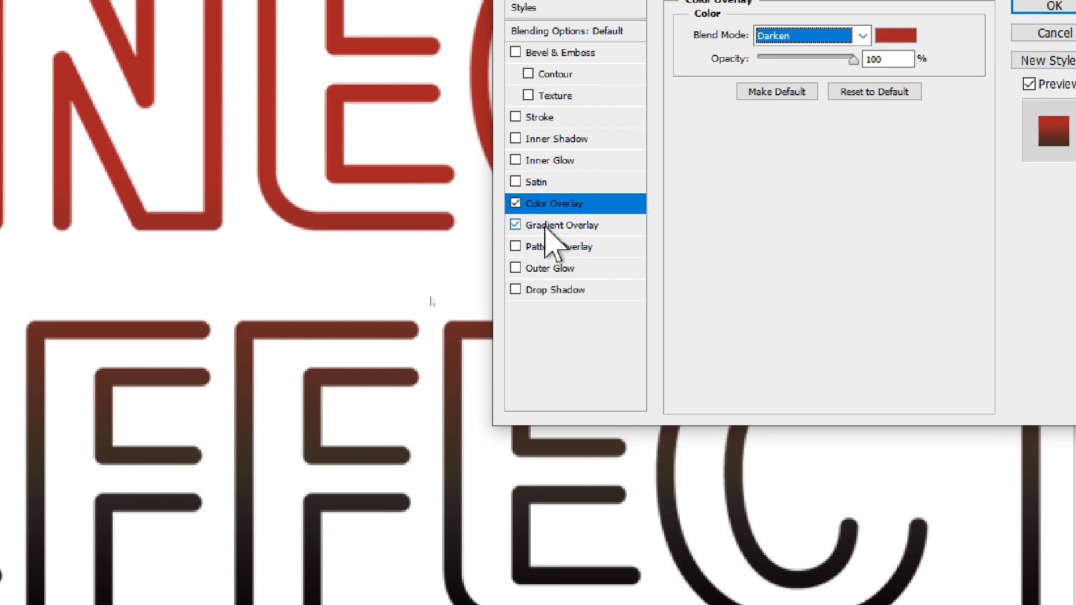
Return the color overlay's blend mode to Normal and turn off both the gradient and color overlays.
{"action": "left_click", "coordinate": [790, 78]}
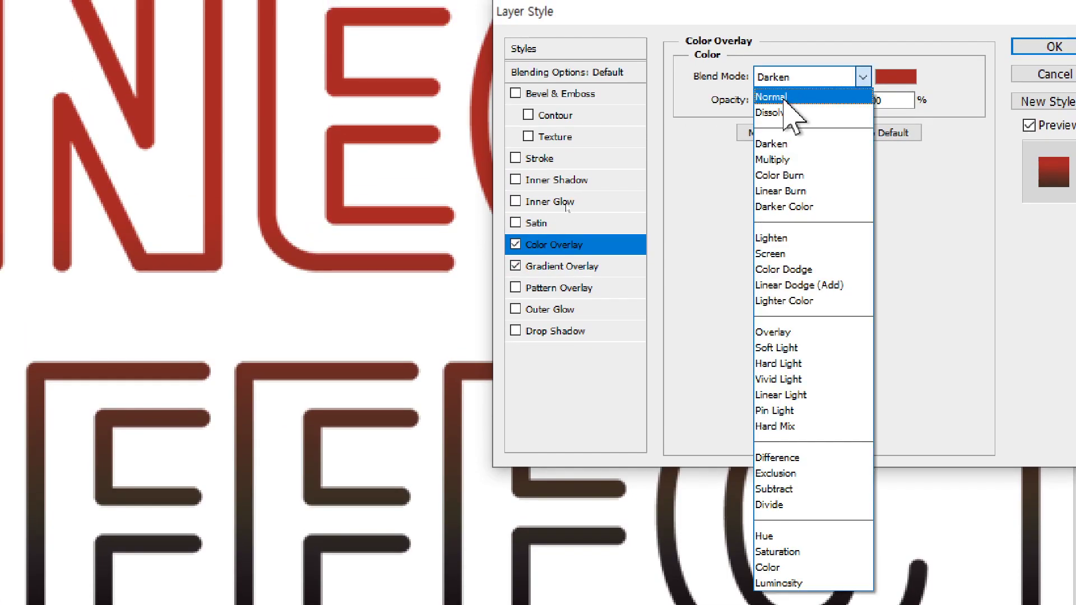
{"action": "left_click", "coordinate": [784, 99]}
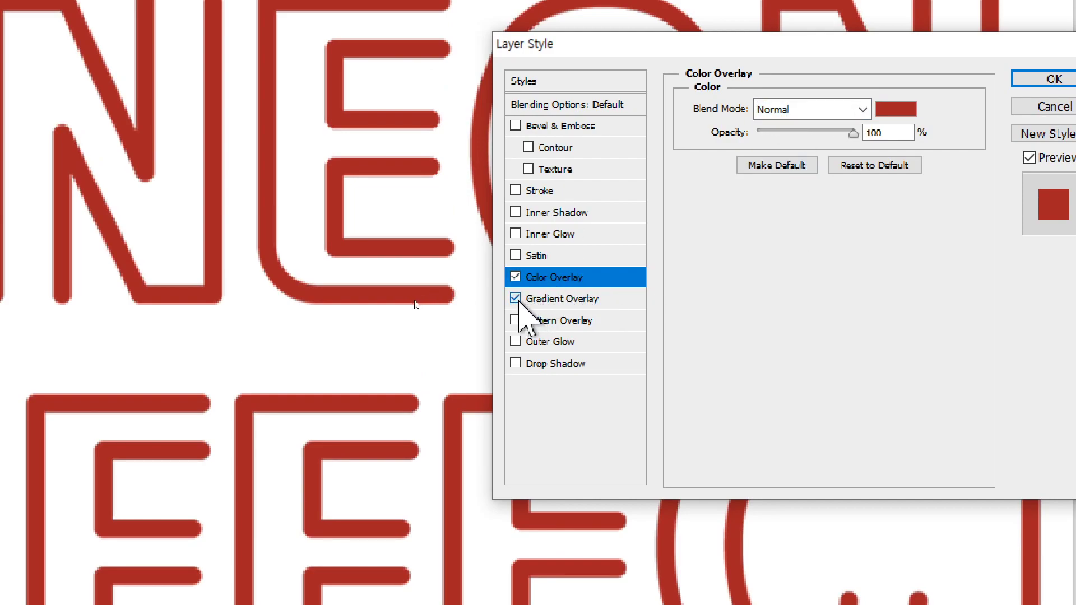
{"action": "left_click", "coordinate": [515, 298]}
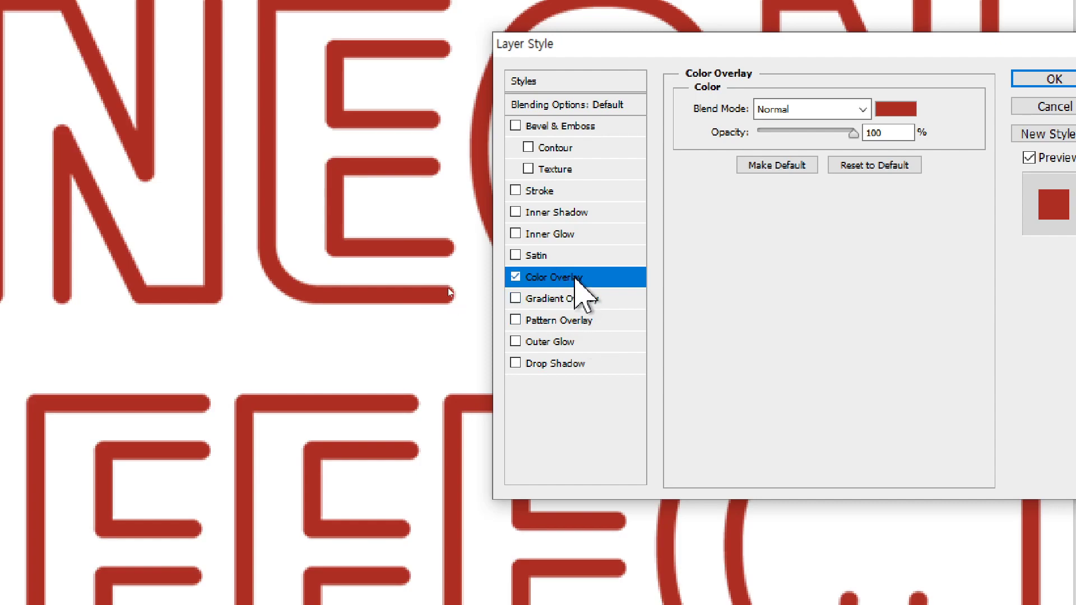
{"action": "left_click", "coordinate": [516, 276]}
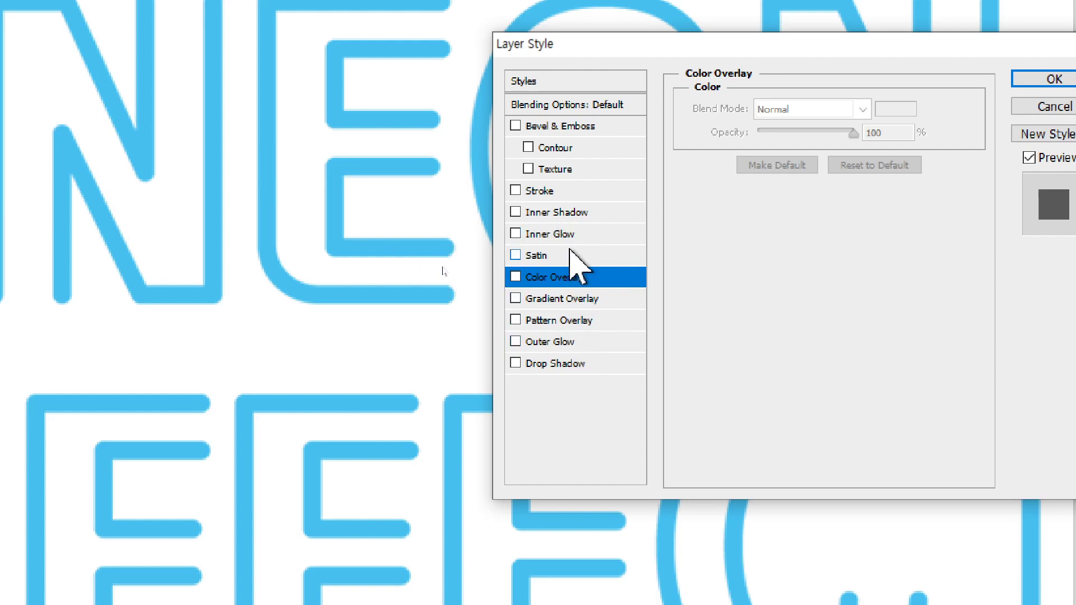
Apply a drop shadow to the text with a distance of 2 px, spread of 19% and size of 10 px.
{"action": "left_click", "coordinate": [566, 364]}
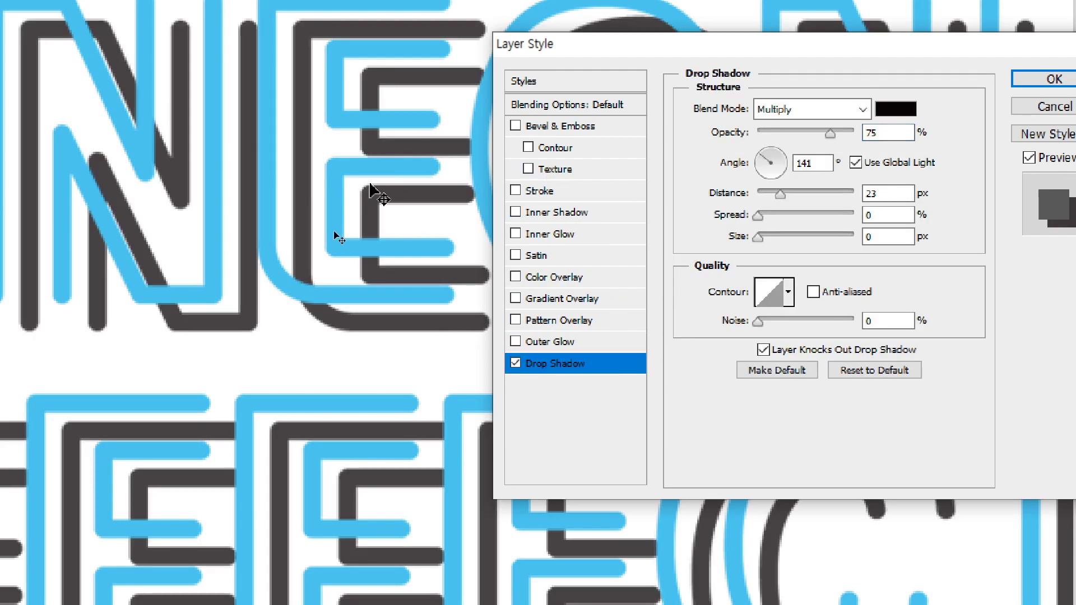
{"action": "left_click_drag", "start_coordinate": [763, 238], "coordinate": [759, 206]}
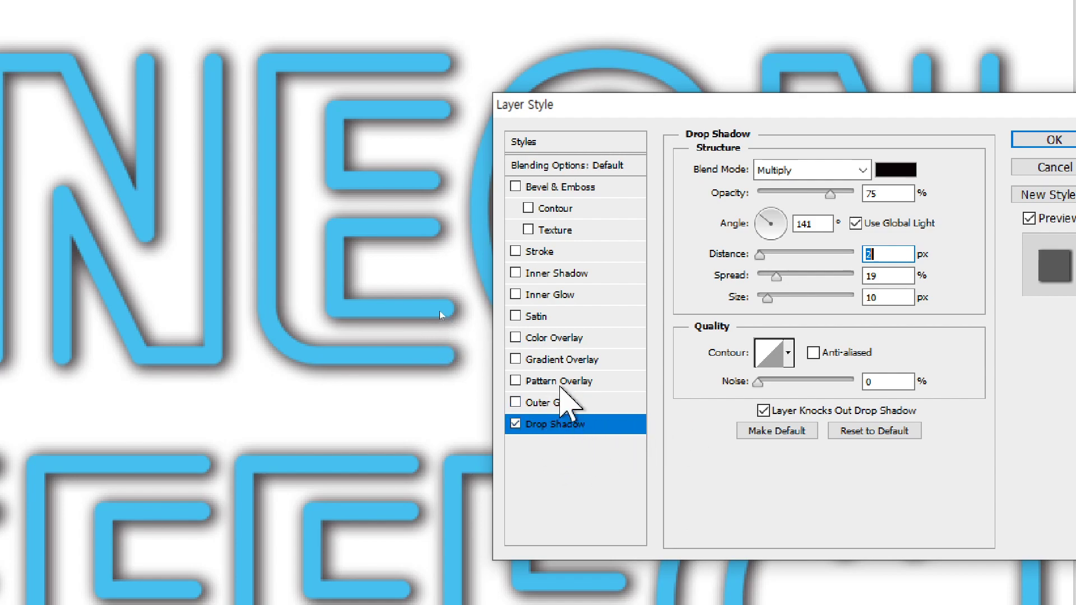
{"action": "left_click", "coordinate": [568, 338]}
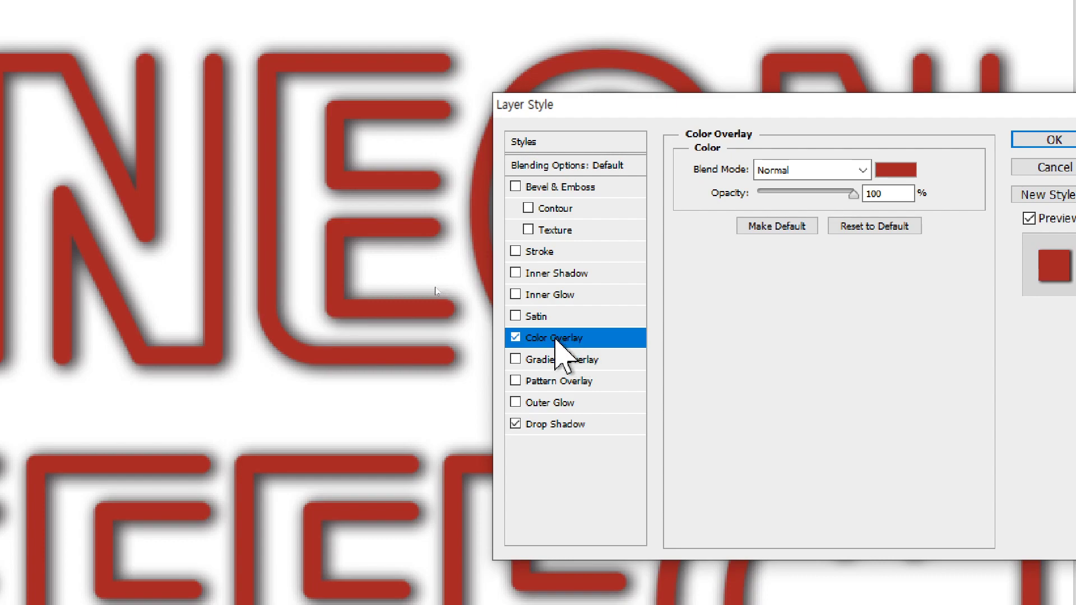
{"action": "left_click", "coordinate": [516, 338]}
{"action": "left_click", "coordinate": [560, 424]}
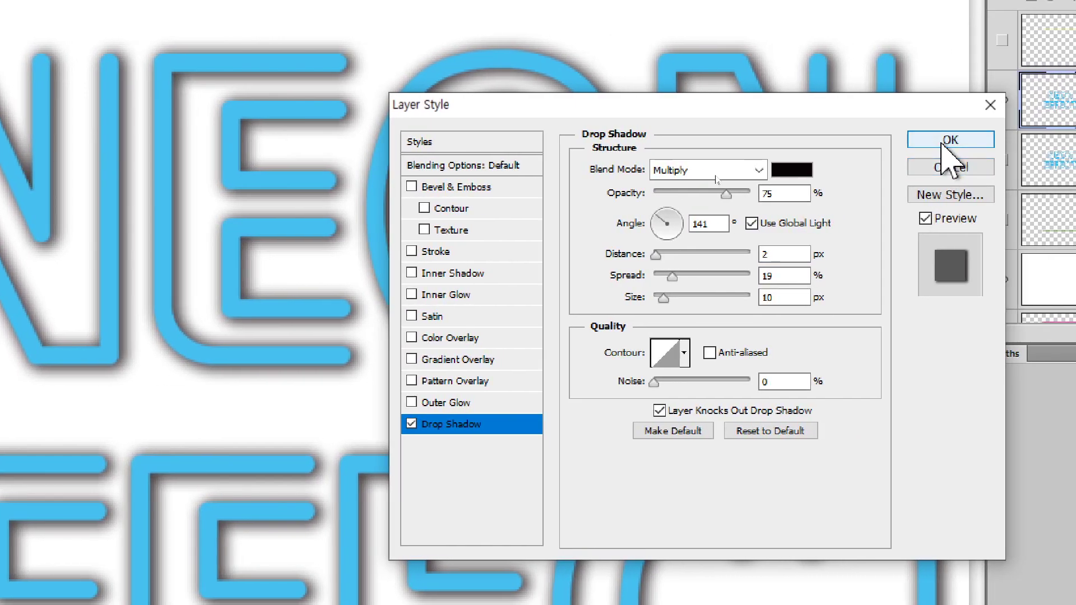
{"action": "left_click", "coordinate": [1046, 140]}
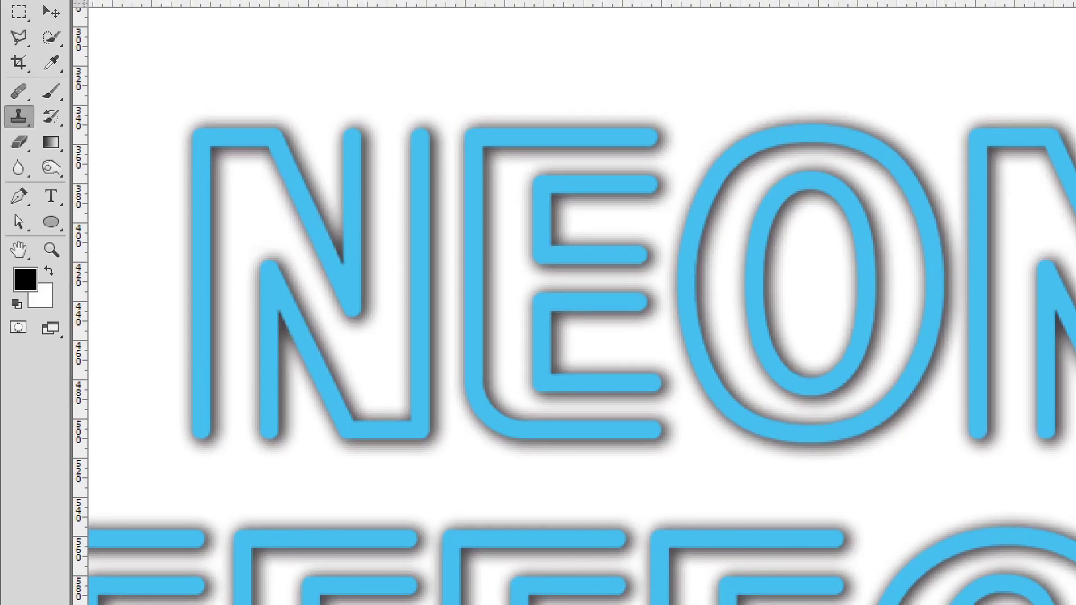
Erase the upper-left corner of the last N in NEON on Layer 4 copy with the Eraser.
{"action": "left_click", "coordinate": [19, 142]}
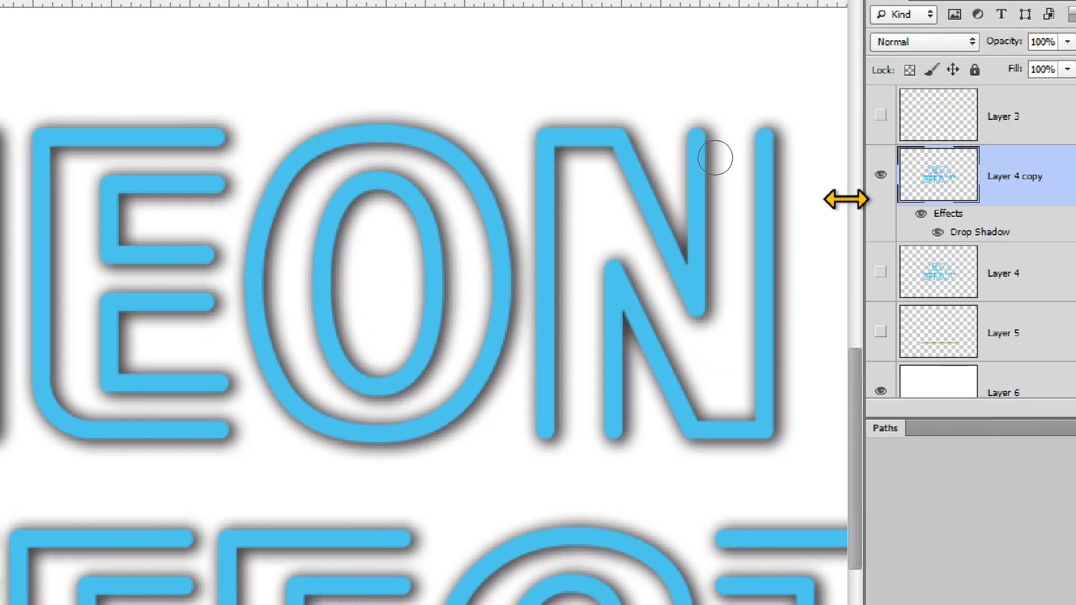
{"action": "left_click_drag", "start_coordinate": [543, 142], "coordinate": [545, 140]}
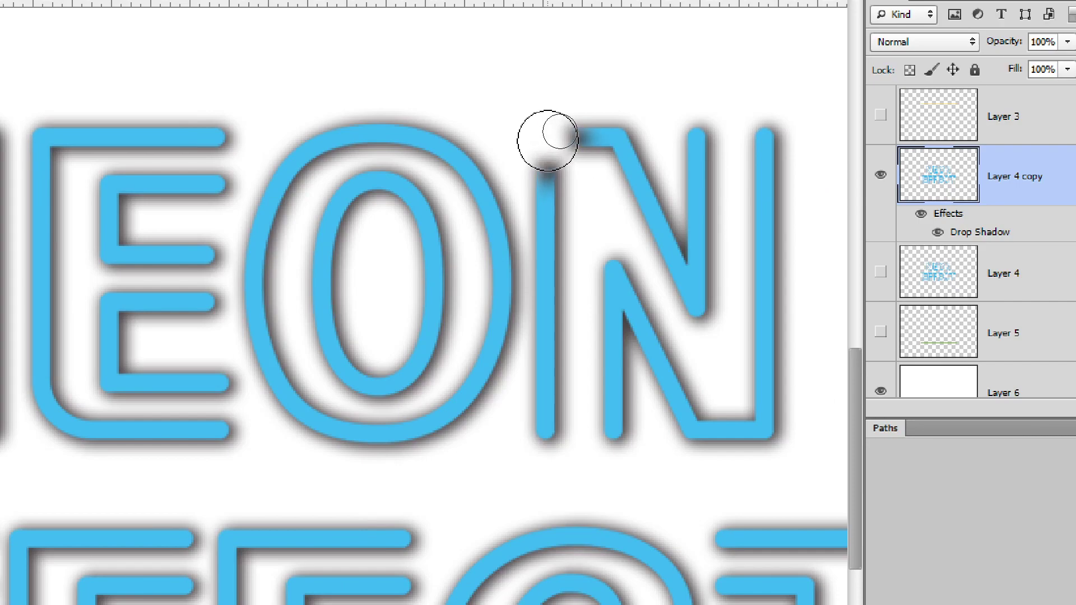
{"action": "mouse_move", "coordinate": [560, 193]}
{"action": "left_mouse_down"}
{"action": "mouse_move", "coordinate": [605, 140]}
{"action": "mouse_move", "coordinate": [594, 128]}
{"action": "mouse_move", "coordinate": [623, 141]}
{"action": "mouse_move", "coordinate": [570, 136]}
{"action": "mouse_move", "coordinate": [612, 142]}
{"action": "mouse_move", "coordinate": [618, 124]}
{"action": "mouse_move", "coordinate": [563, 128]}
{"action": "mouse_move", "coordinate": [604, 134]}
{"action": "mouse_move", "coordinate": [583, 99]}
{"action": "mouse_move", "coordinate": [555, 109]}
{"action": "mouse_move", "coordinate": [581, 125]}
{"action": "mouse_move", "coordinate": [558, 87]}
{"action": "mouse_move", "coordinate": [535, 113]}
{"action": "mouse_move", "coordinate": [575, 134]}
{"action": "mouse_move", "coordinate": [585, 105]}
{"action": "mouse_move", "coordinate": [542, 101]}
{"action": "mouse_move", "coordinate": [563, 126]}
{"action": "mouse_move", "coordinate": [584, 104]}
{"action": "left_mouse_up"}
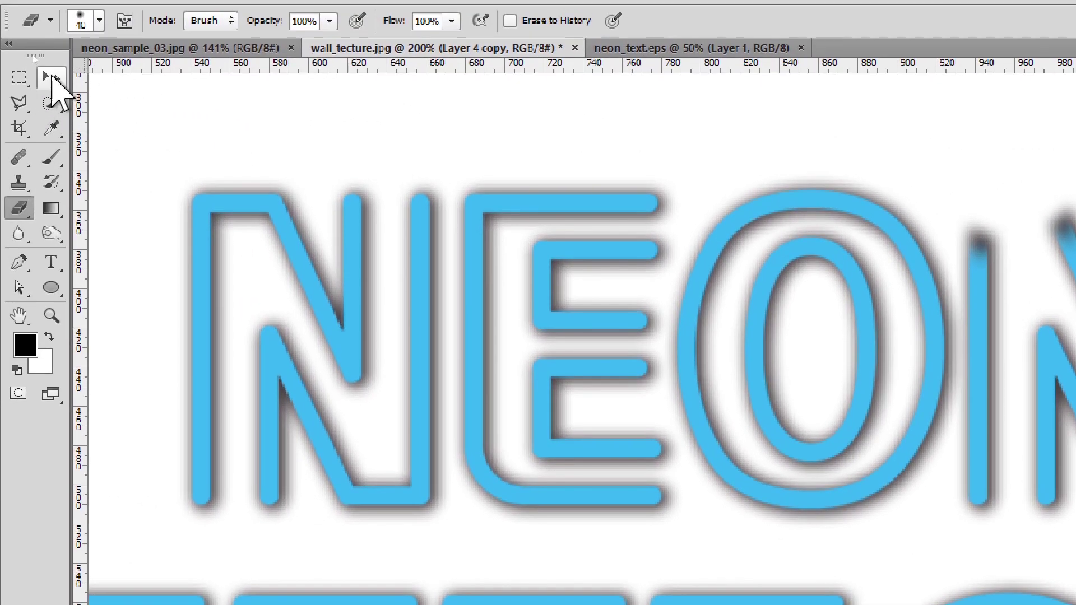
Turn the text on Layer 4 copy white by applying Hue/Saturation with a lightness of +100.
{"action": "left_click", "coordinate": [51, 77]}
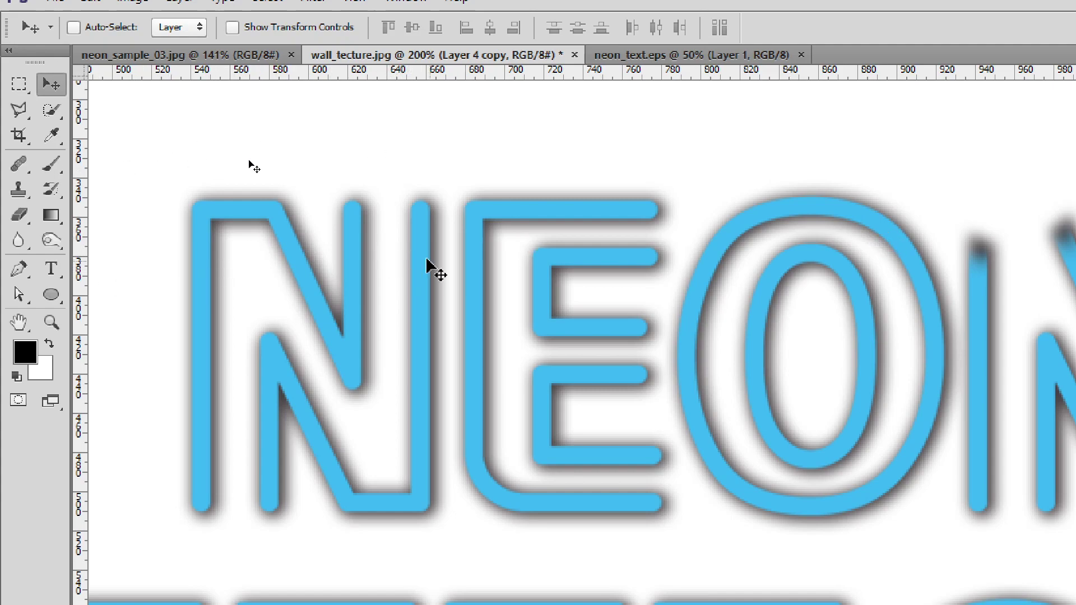
{"action": "key", "text": "i"}
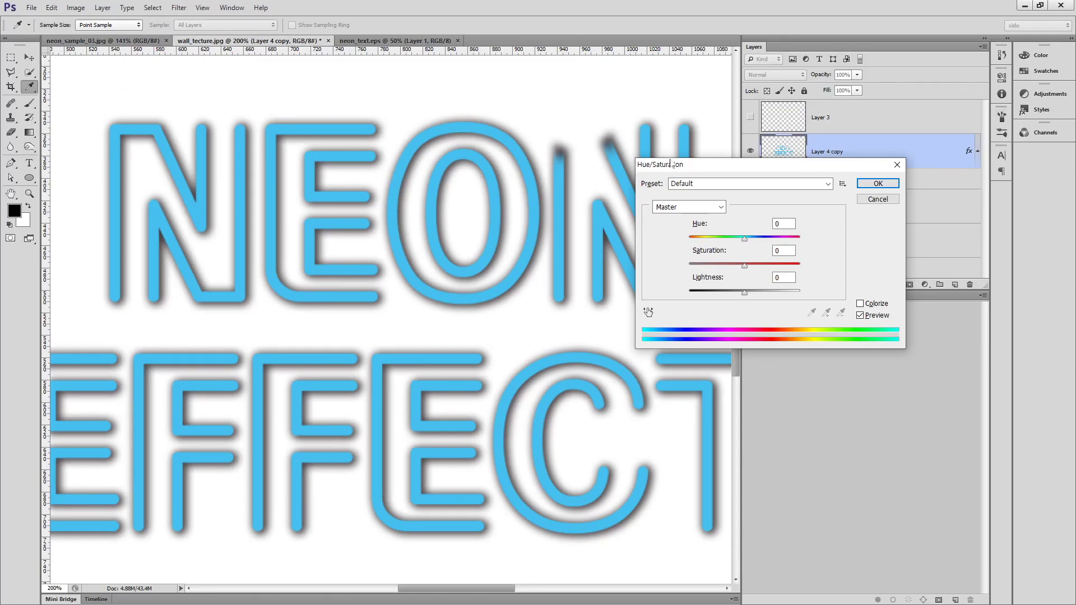
{"action": "left_click_drag", "start_coordinate": [671, 164], "coordinate": [469, 108]}
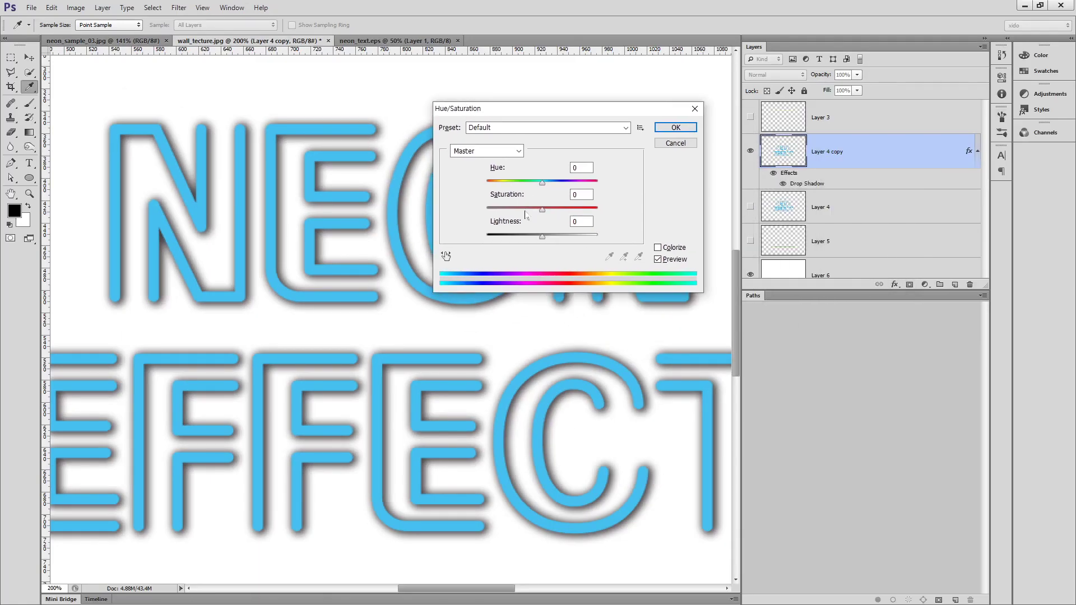
{"action": "left_click_drag", "start_coordinate": [542, 237], "coordinate": [616, 244]}
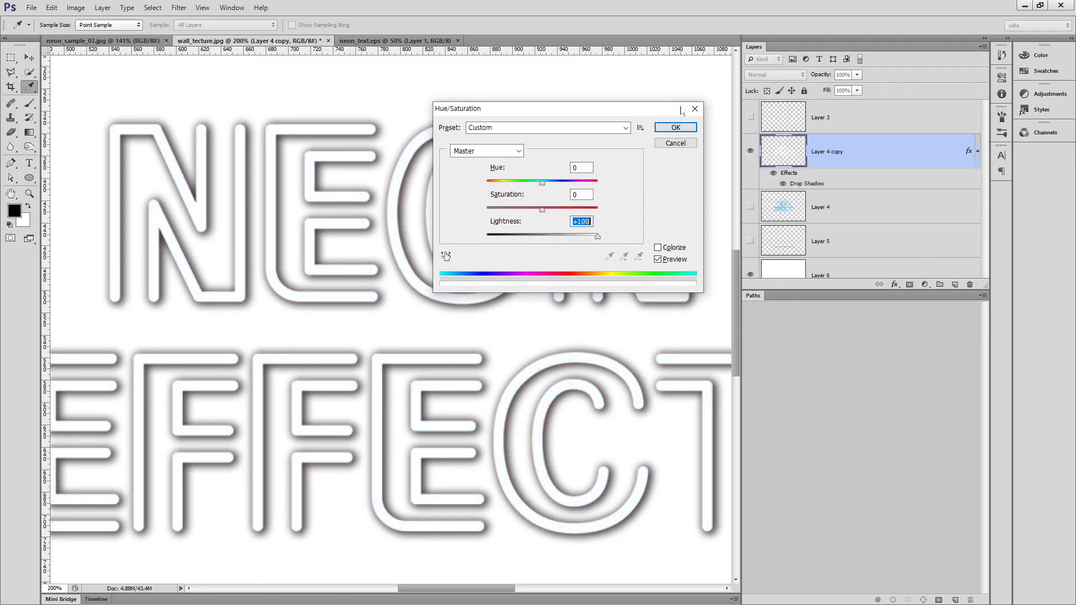
{"action": "left_click", "coordinate": [676, 130]}
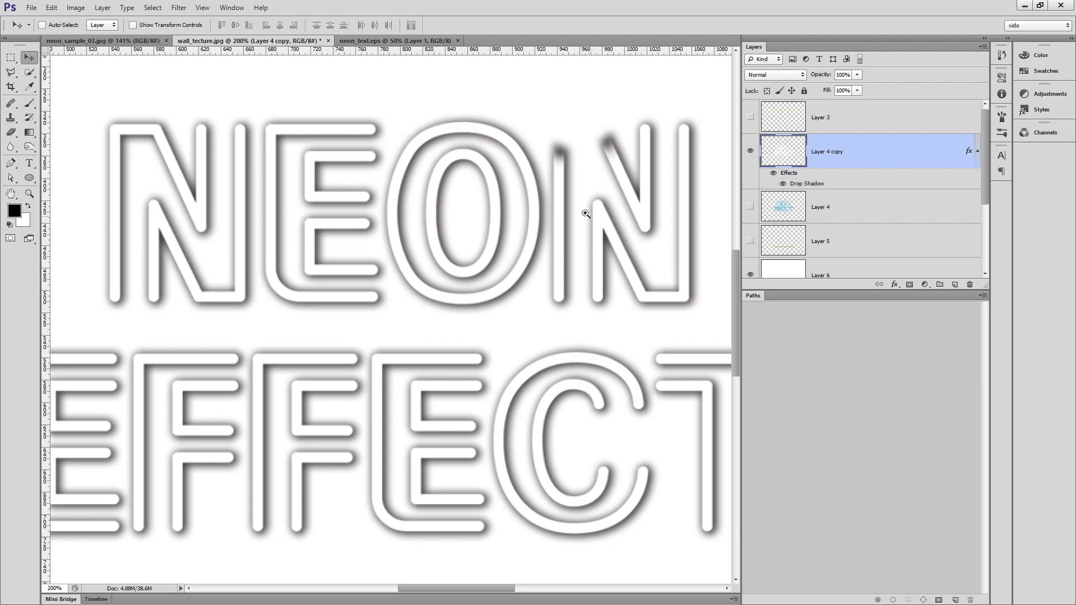
{"action": "left_click", "coordinate": [571, 200], "text": "ctrl"}
{"action": "left_click", "coordinate": [570, 203], "text": "ctrl"}
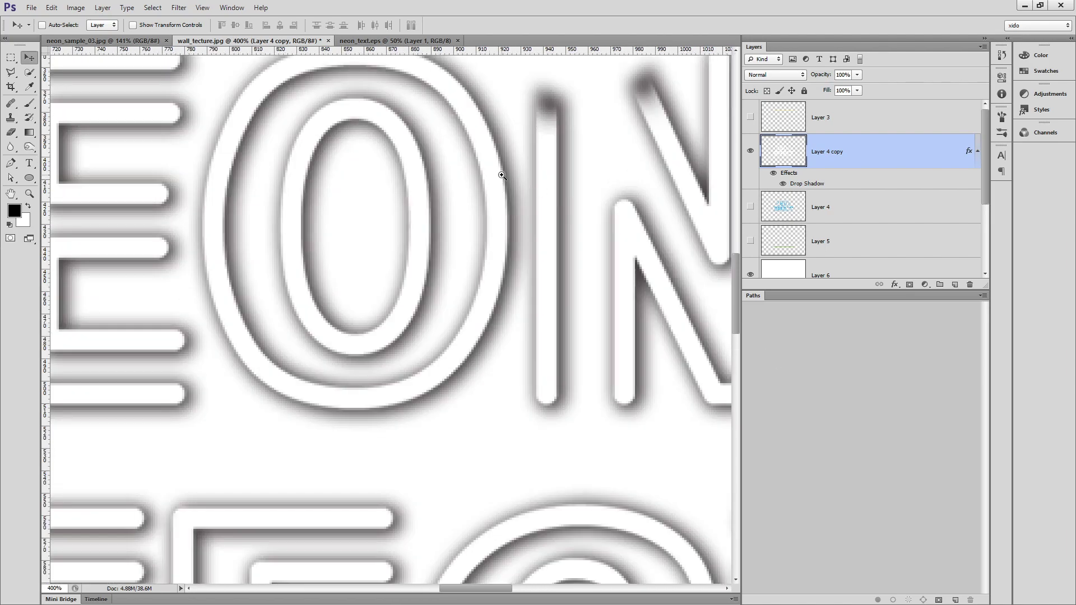
Colorize the text on Layer 4 copy red through Hue/Saturation with hue 0, saturation 89 and lightness -43.
{"action": "key", "text": "ctrl+u"}
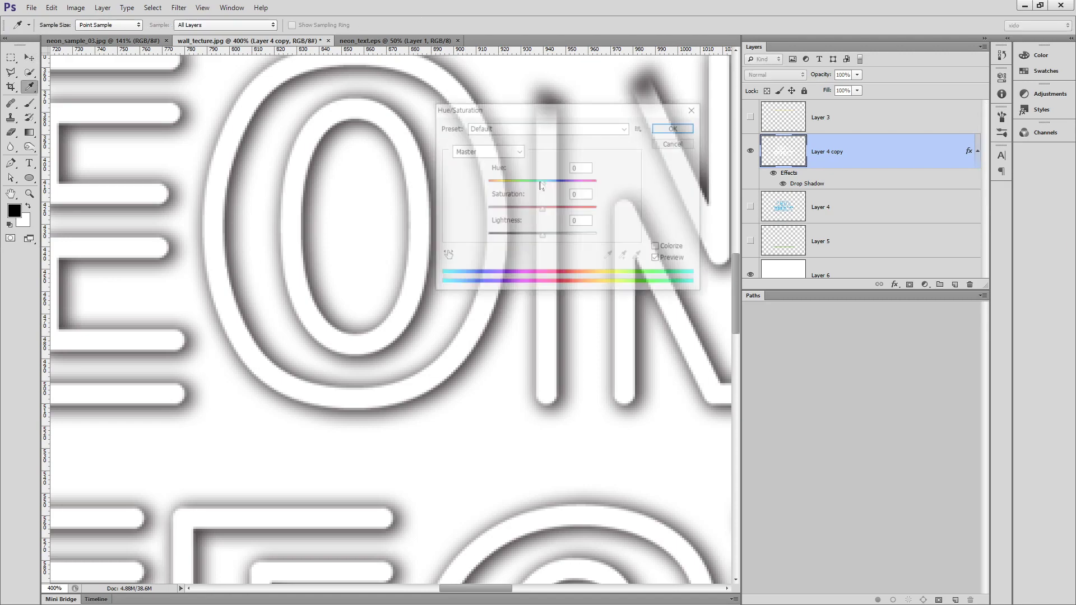
{"action": "left_click_drag", "start_coordinate": [542, 236], "coordinate": [585, 209]}
{"action": "left_click", "coordinate": [658, 248]}
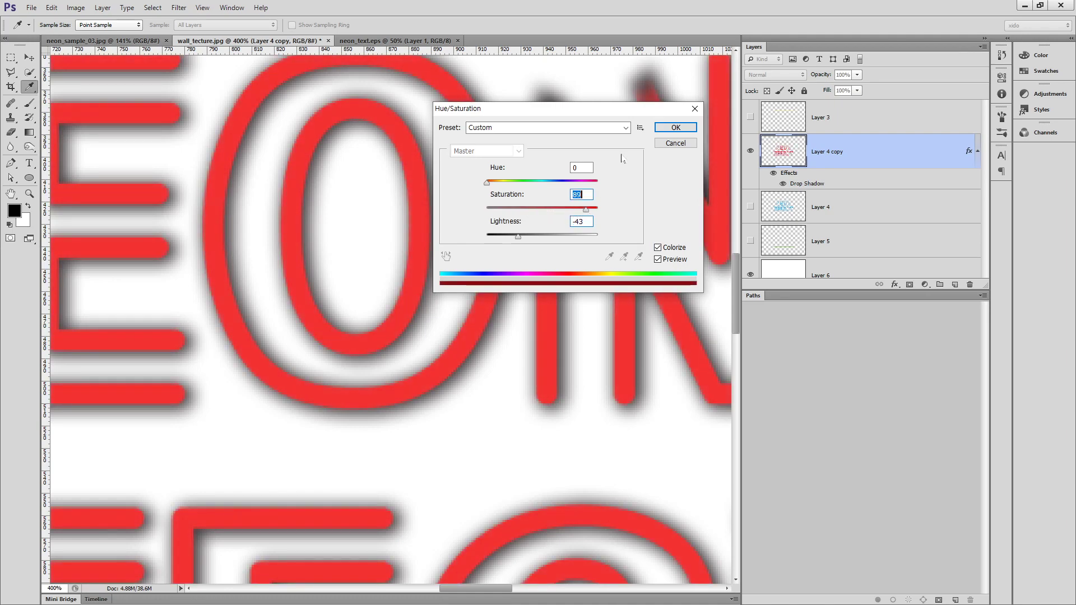
{"action": "left_click", "coordinate": [661, 130]}
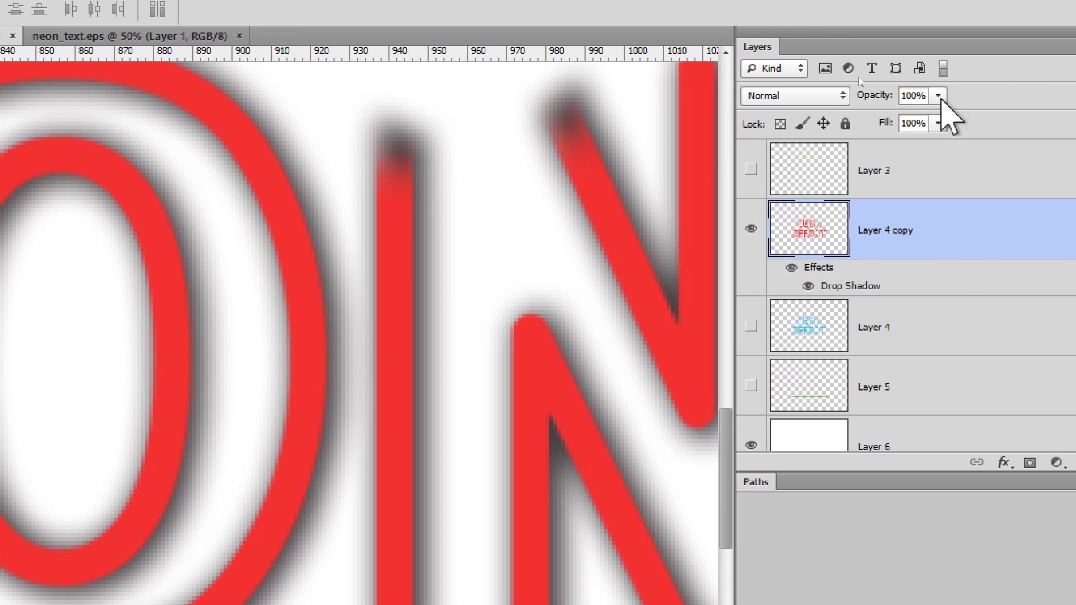
Lower the opacity of Layer 4 copy to 29% and restore it to 100%.
{"action": "left_click", "coordinate": [940, 99]}
{"action": "left_click_drag", "start_coordinate": [896, 122], "coordinate": [870, 140]}
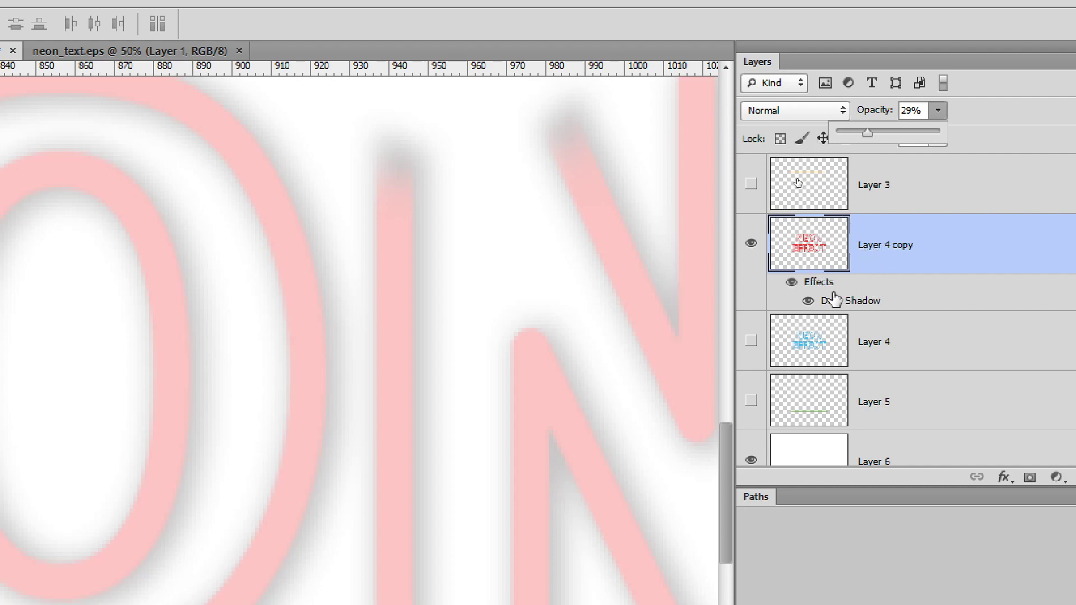
{"action": "left_click_drag", "start_coordinate": [868, 135], "coordinate": [944, 131]}
{"action": "left_click", "coordinate": [911, 109]}
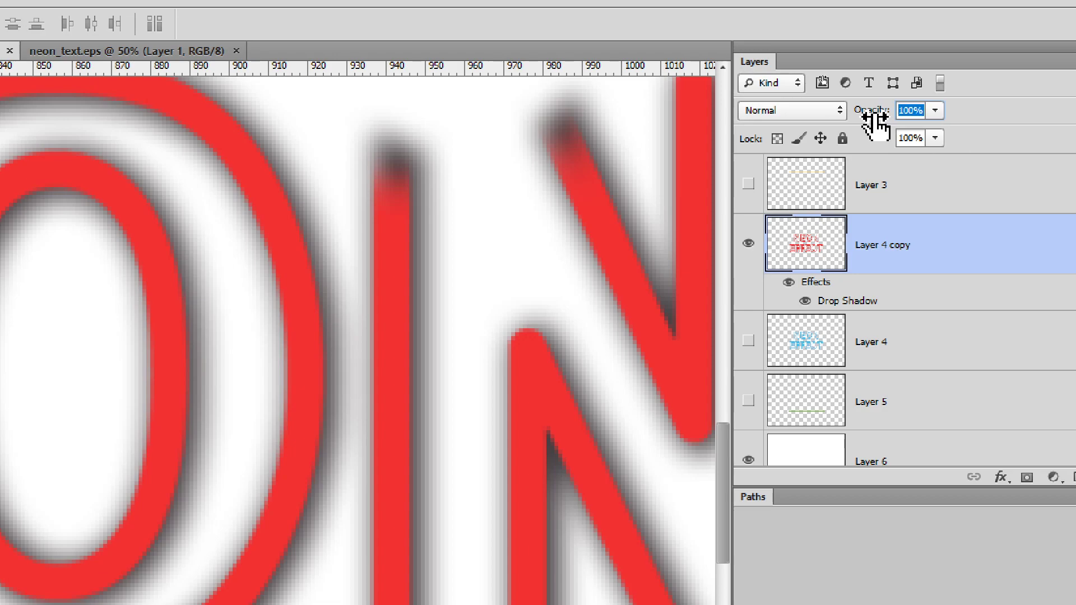
Set the fill of Layer 4 copy to 0%.
{"action": "left_click", "coordinate": [881, 147]}
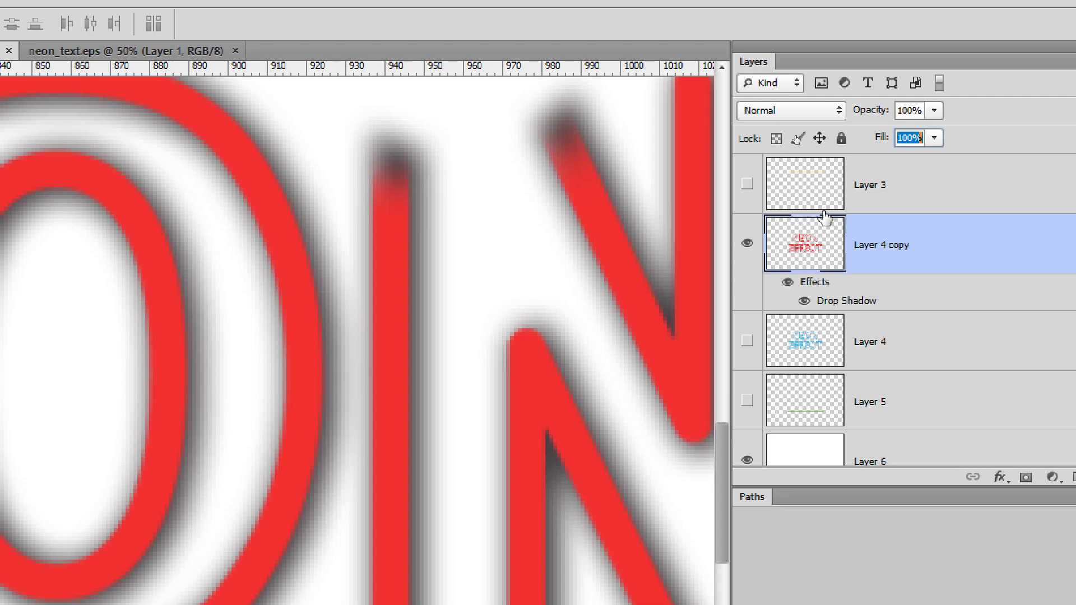
{"action": "left_click", "coordinate": [933, 137]}
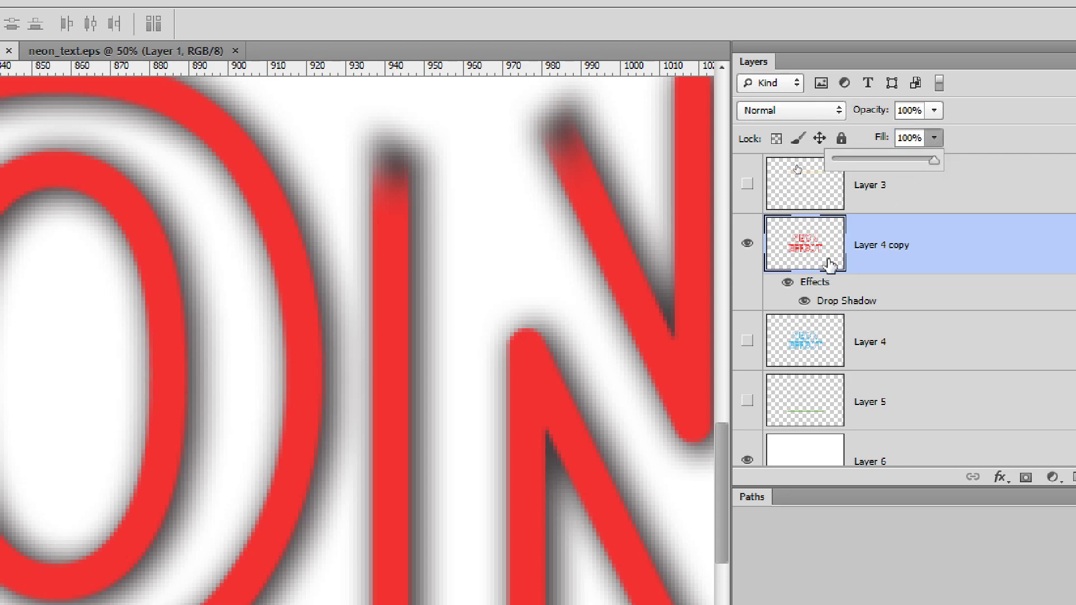
{"action": "left_click_drag", "start_coordinate": [917, 162], "coordinate": [767, 160]}
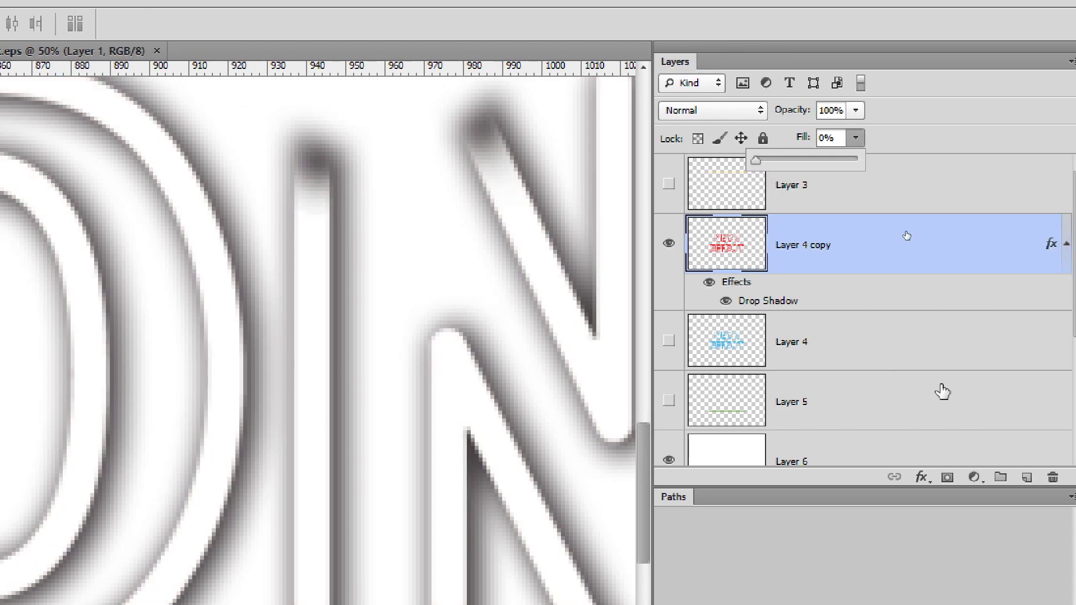
{"action": "left_click", "coordinate": [924, 263]}
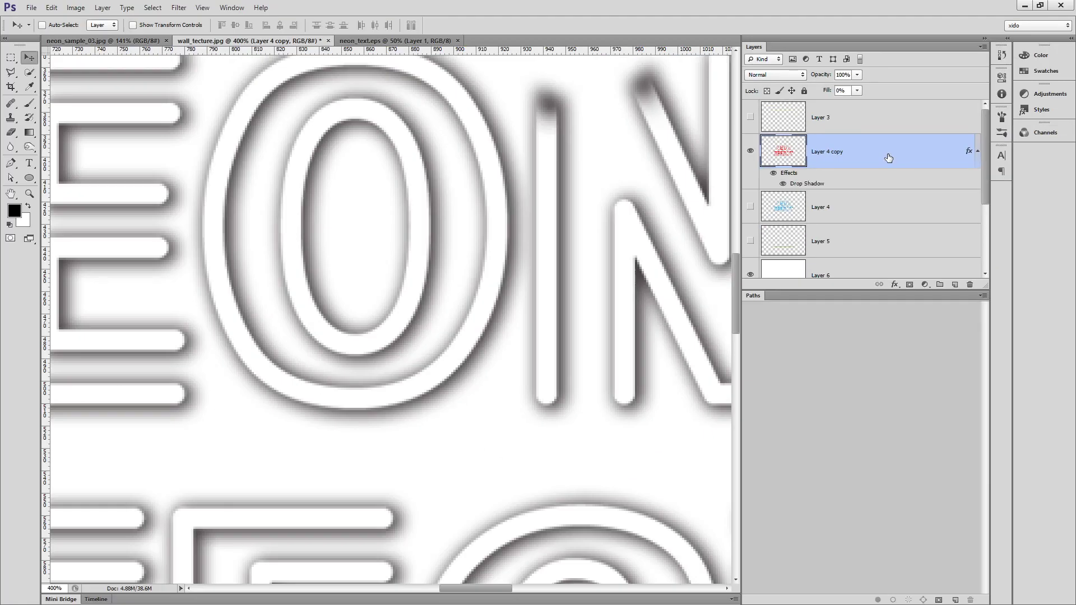
Colorize the white background on Layer 6 using Hue/Saturation with hue 44, saturation 100 and lightness -21.
{"action": "key", "text": "ctrl+1"}
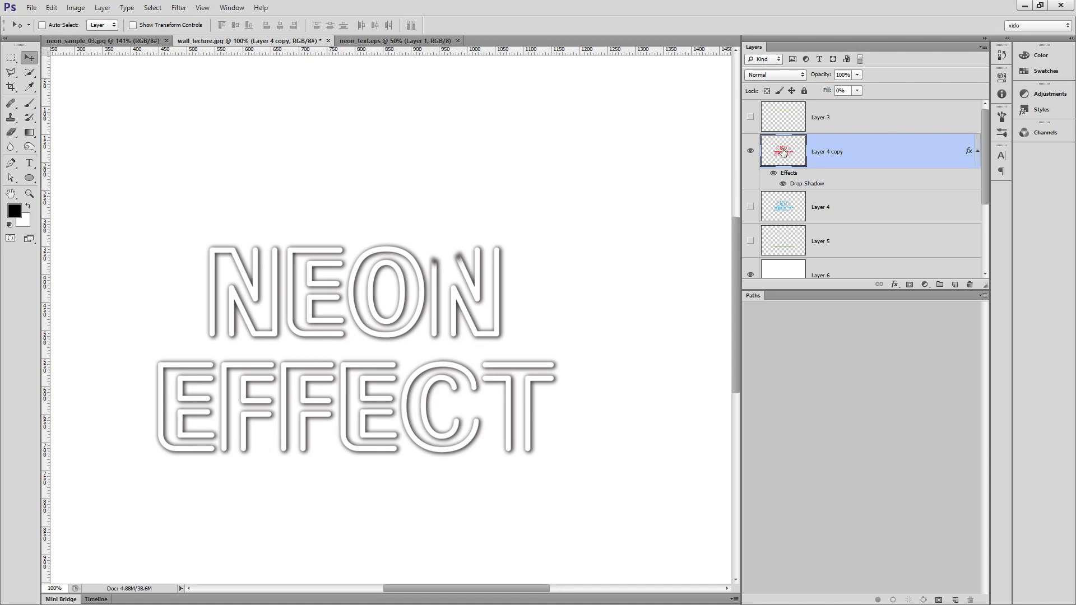
{"action": "left_click", "coordinate": [803, 269]}
{"action": "key", "text": "ctrl+u"}
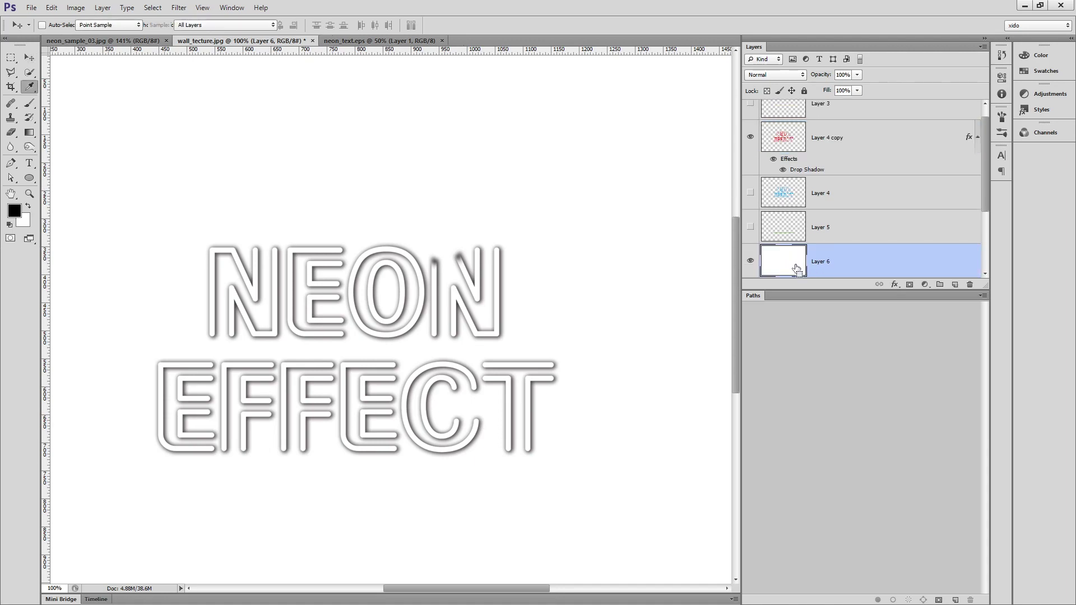
{"action": "left_click", "coordinate": [665, 249]}
{"action": "left_click_drag", "start_coordinate": [505, 108], "coordinate": [715, 224]}
{"action": "left_click_drag", "start_coordinate": [753, 351], "coordinate": [827, 326]}
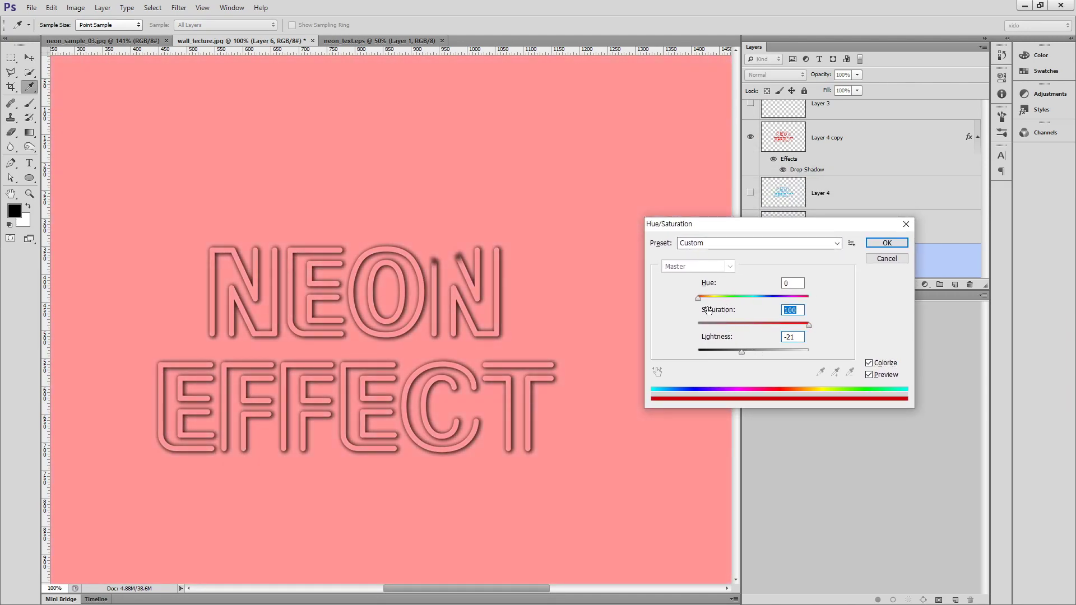
{"action": "mouse_move", "coordinate": [699, 298]}
{"action": "left_mouse_down"}
{"action": "mouse_move", "coordinate": [810, 305]}
{"action": "mouse_move", "coordinate": [711, 305]}
{"action": "left_mouse_up"}
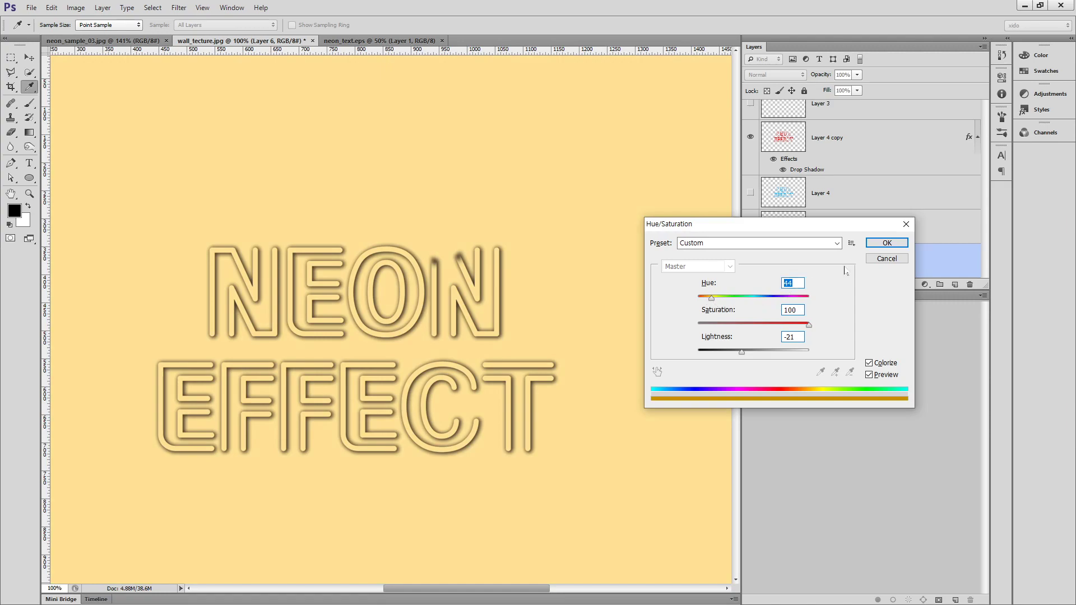
{"action": "left_click", "coordinate": [890, 242]}
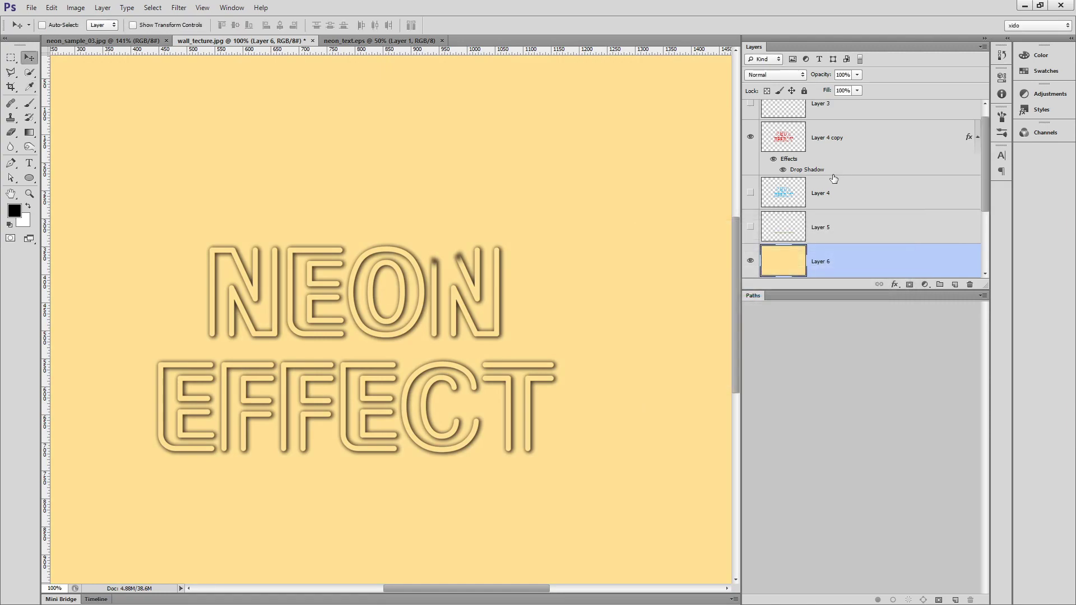
Add the dark red Color Overlay effect to Layer 4 copy, keeping its fill at 0%.
{"action": "left_click", "coordinate": [836, 147]}
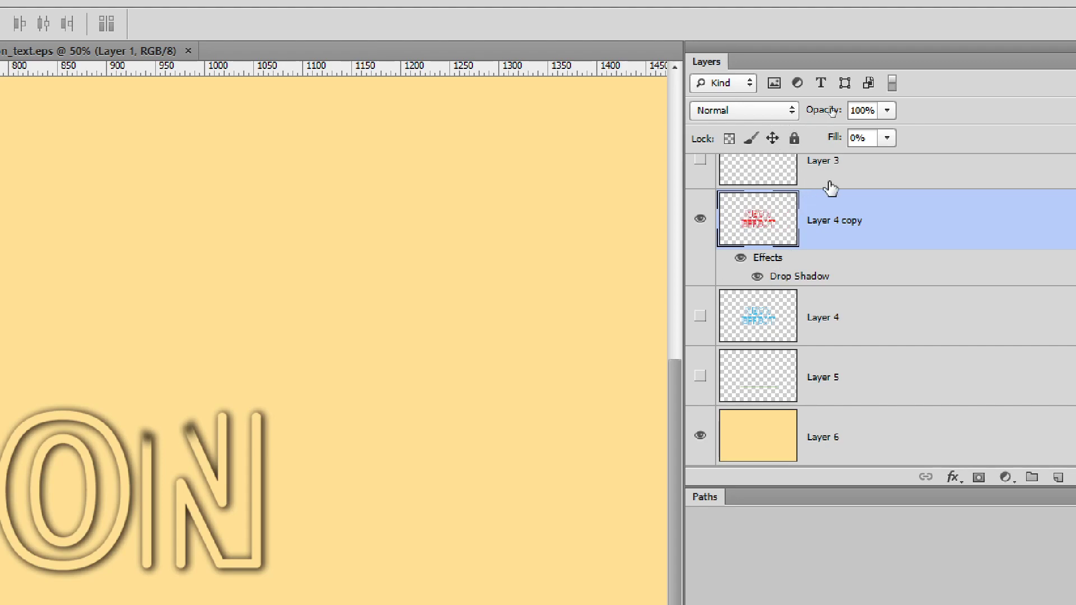
{"action": "left_click", "coordinate": [887, 137]}
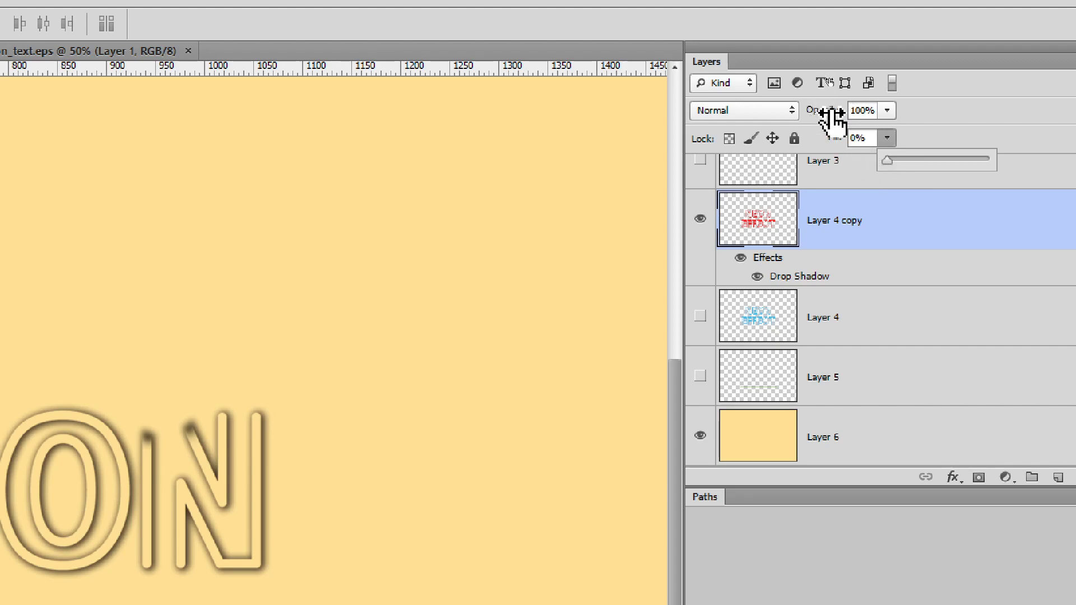
{"action": "left_click", "coordinate": [915, 134]}
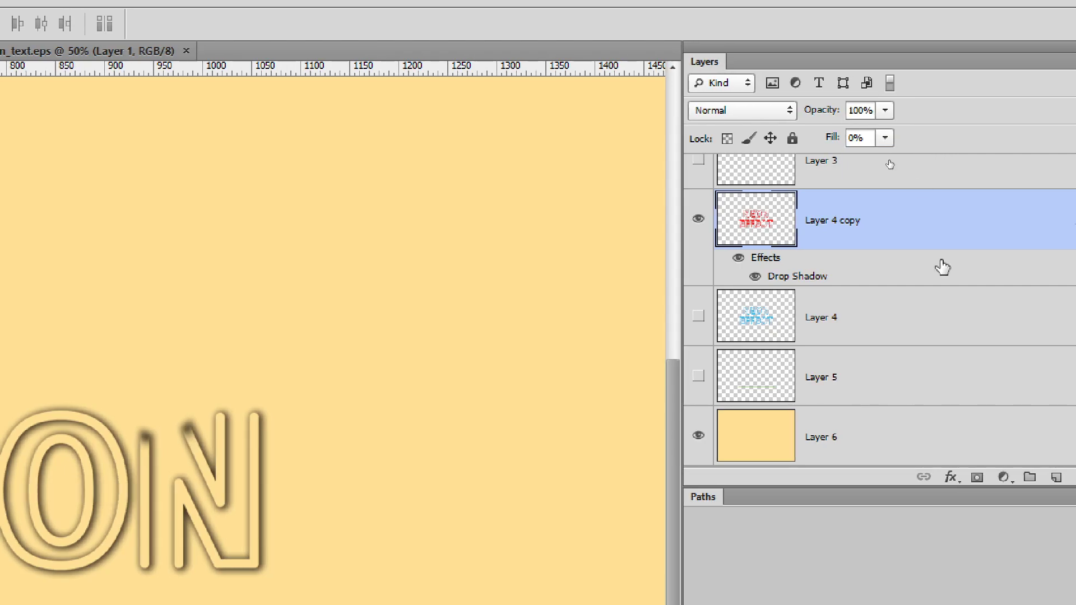
{"action": "double_click", "coordinate": [927, 231]}
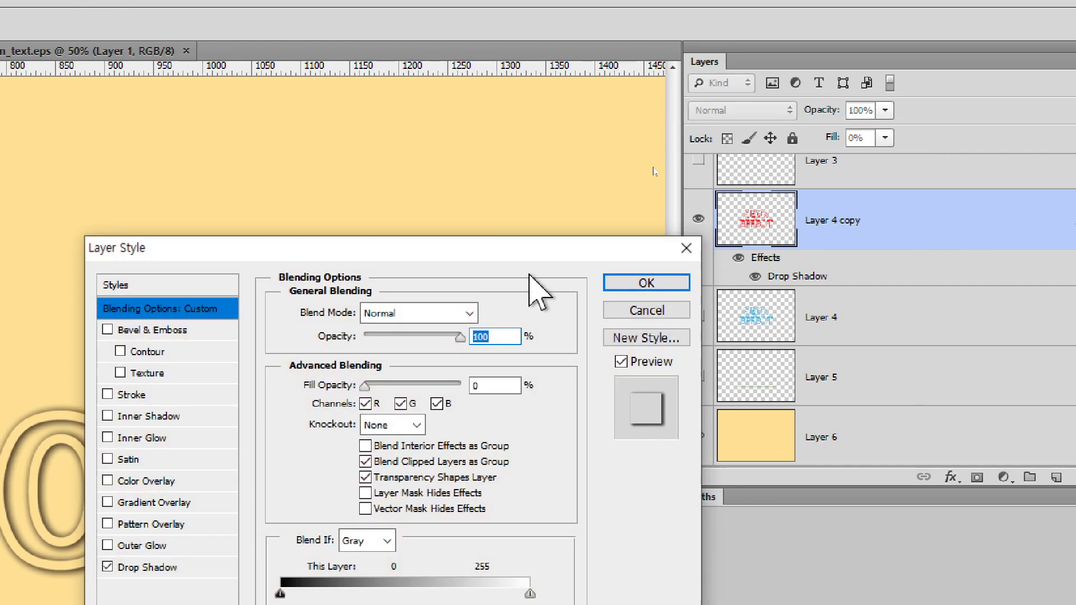
{"action": "left_click_drag", "start_coordinate": [488, 253], "coordinate": [577, 146]}
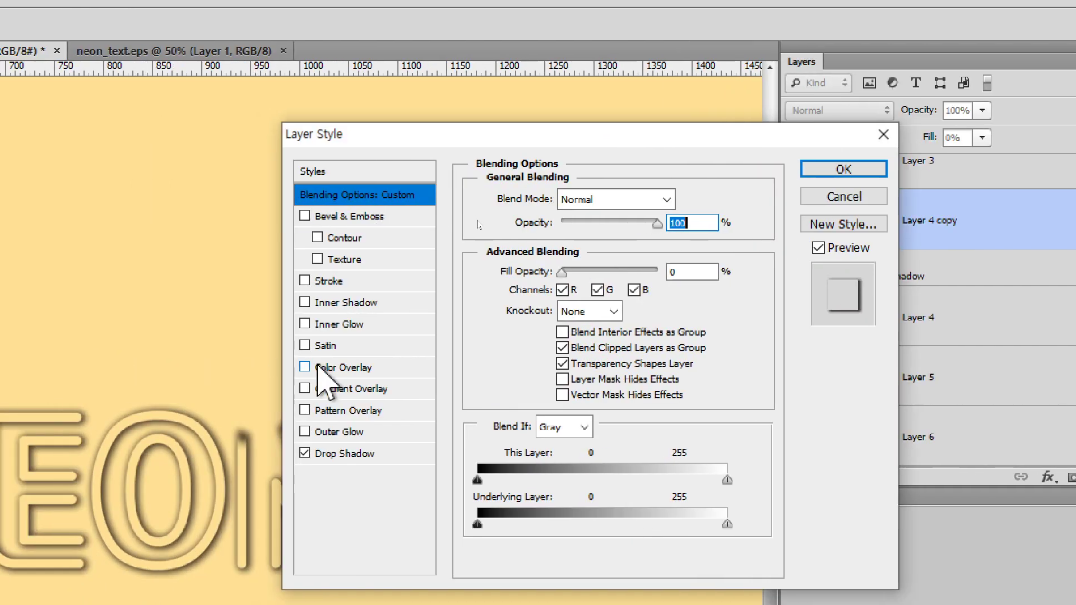
{"action": "left_click", "coordinate": [208, 367]}
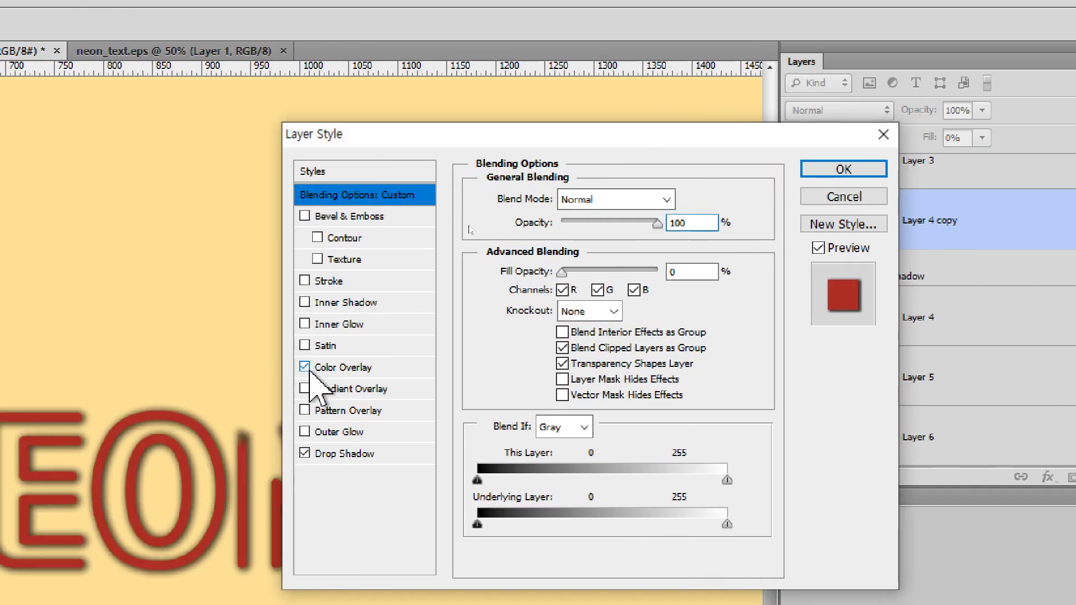
{"action": "left_click", "coordinate": [354, 368]}
{"action": "left_click", "coordinate": [843, 168]}
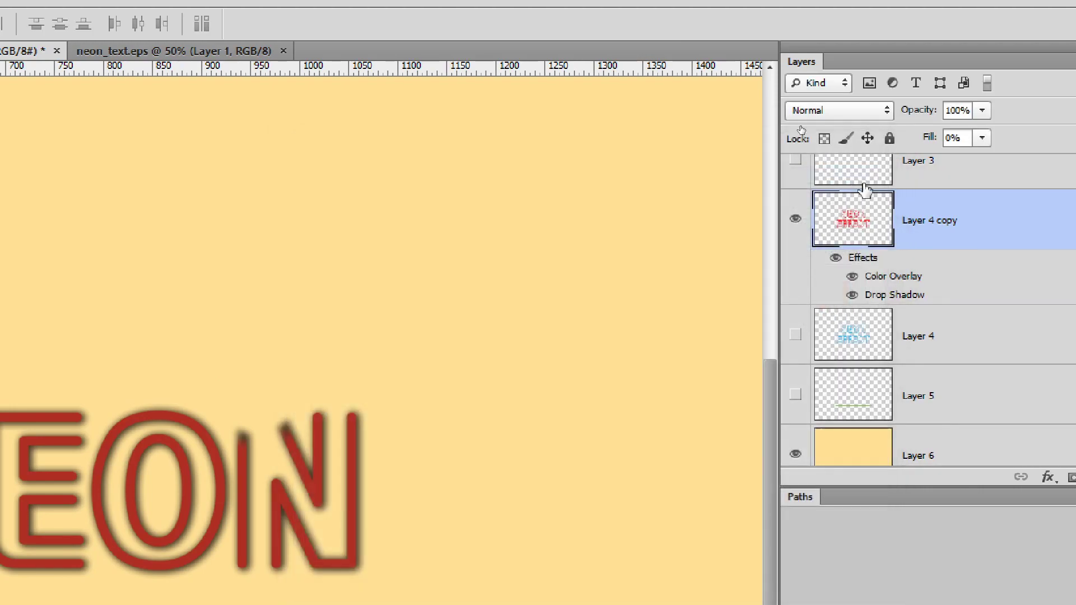
Delete the Layer 4 copy test text and the yellow Layer 6 background.
{"action": "left_click", "coordinate": [948, 138]}
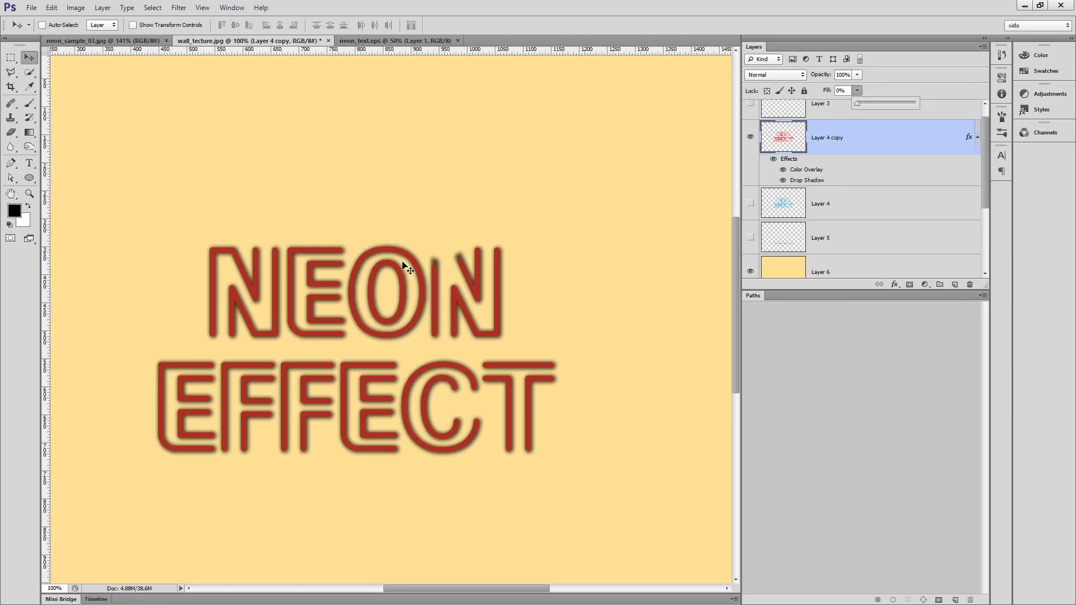
{"action": "left_click", "coordinate": [842, 161]}
{"action": "scroll", "coordinate": [871, 217], "scroll_direction": "up", "scroll_amount": 1}
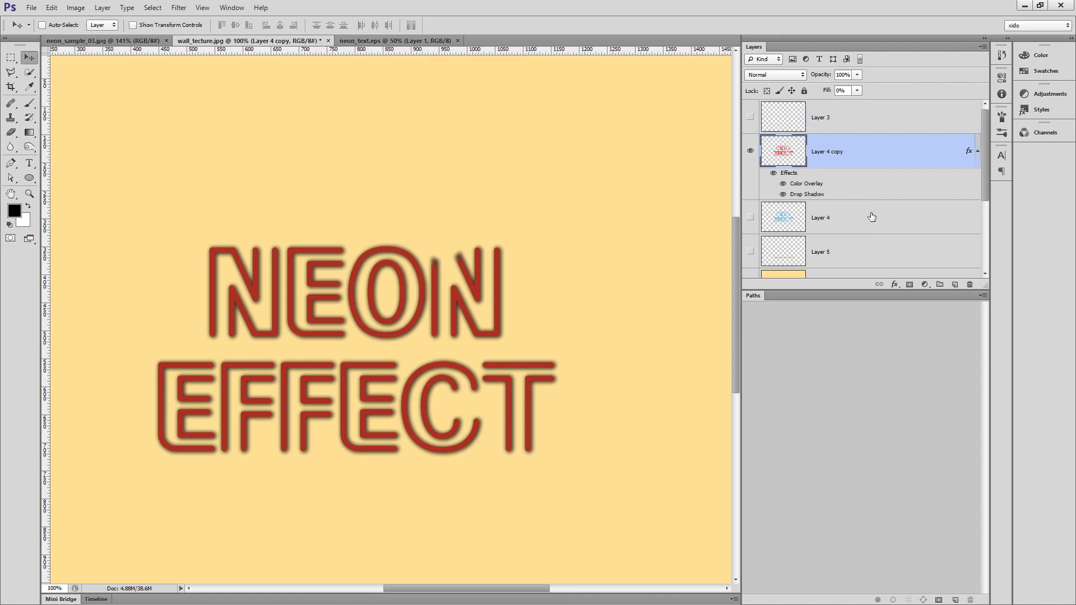
{"action": "key", "text": "Delete"}
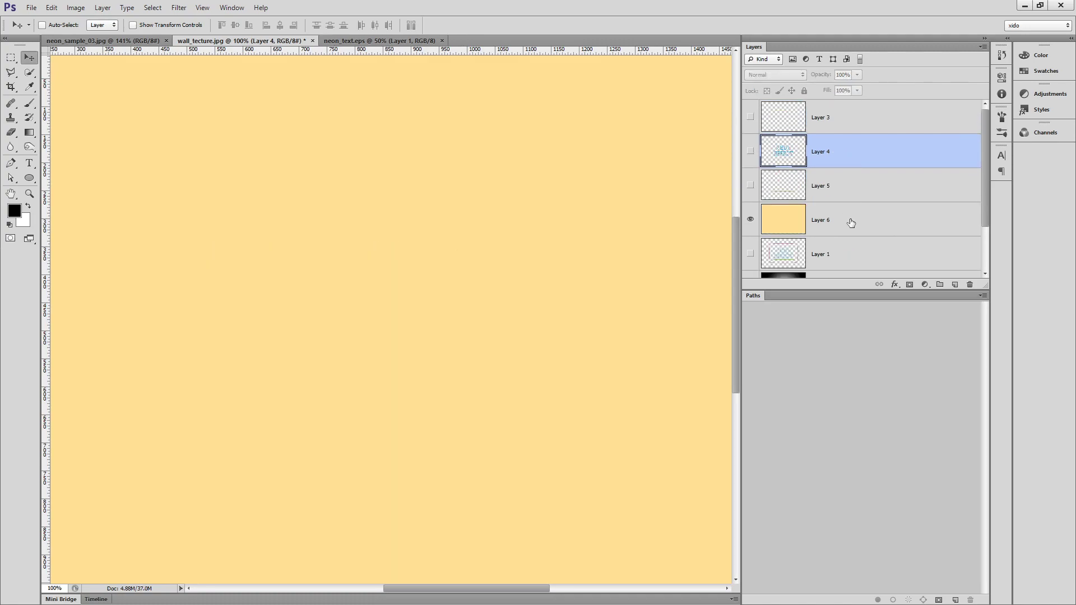
{"action": "left_click", "coordinate": [851, 222]}
{"action": "key", "text": "Delete"}
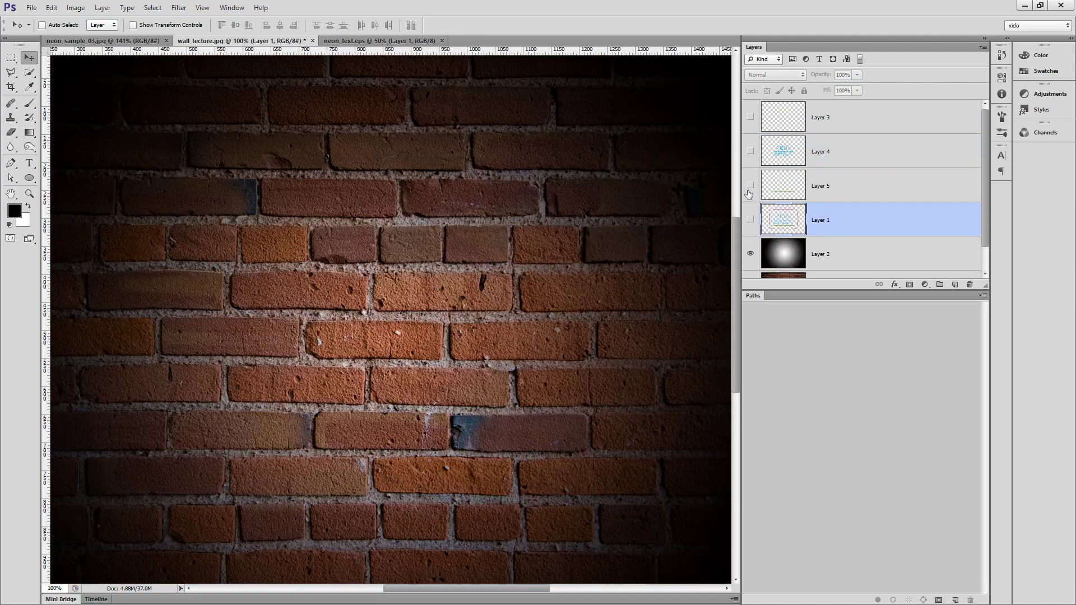
Show Layer 5, Layer 4, Layer 3 and Layer 1 over the brick wall.
{"action": "left_click", "coordinate": [749, 186]}
{"action": "left_click", "coordinate": [749, 151]}
{"action": "left_click", "coordinate": [749, 117]}
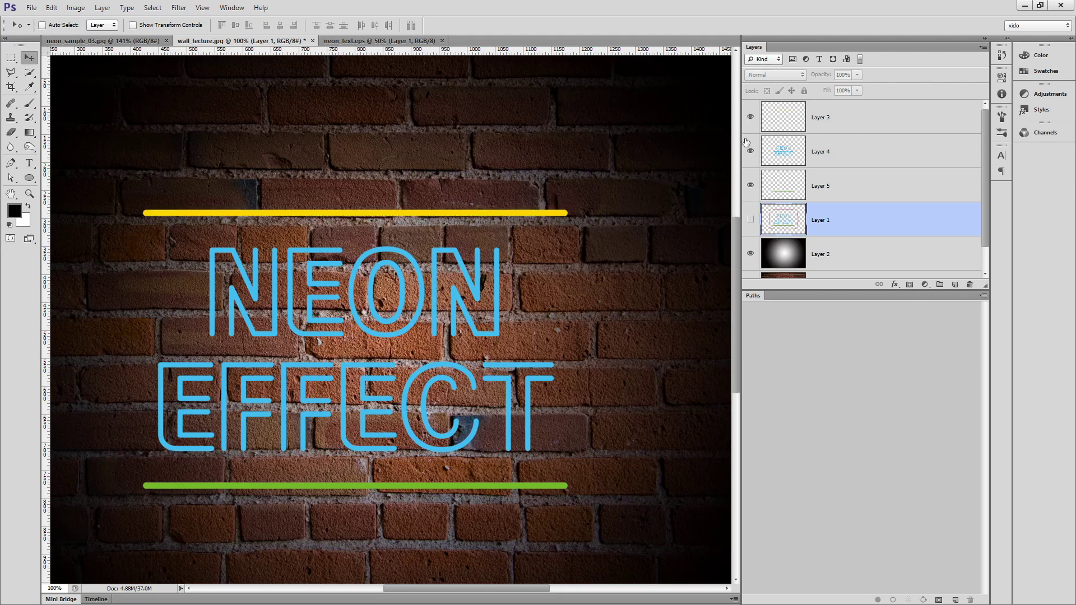
{"action": "key", "text": "ctrl+minus"}
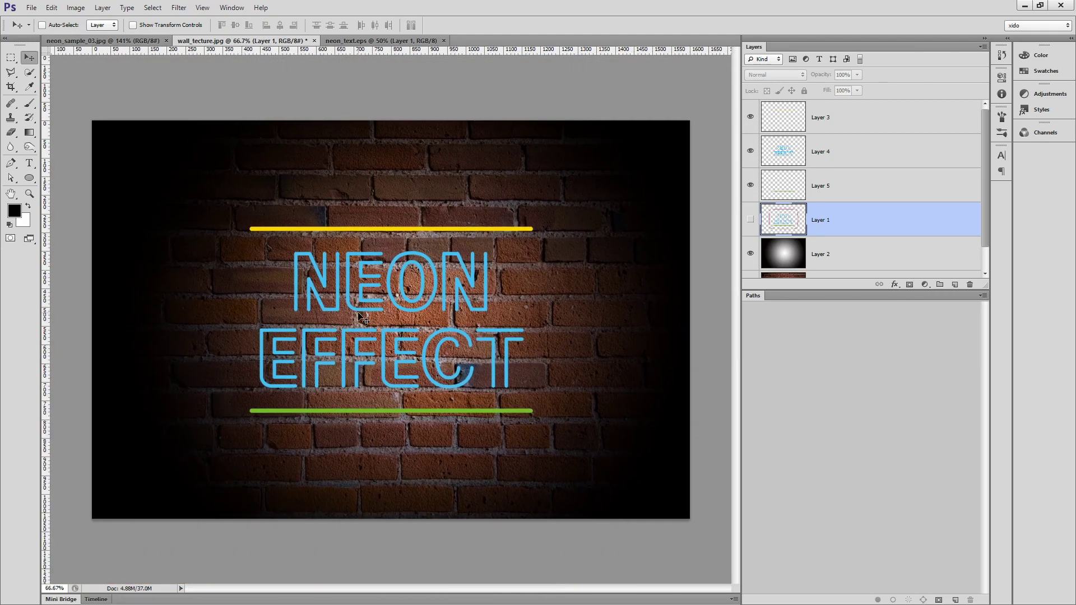
{"action": "left_click", "coordinate": [750, 220]}
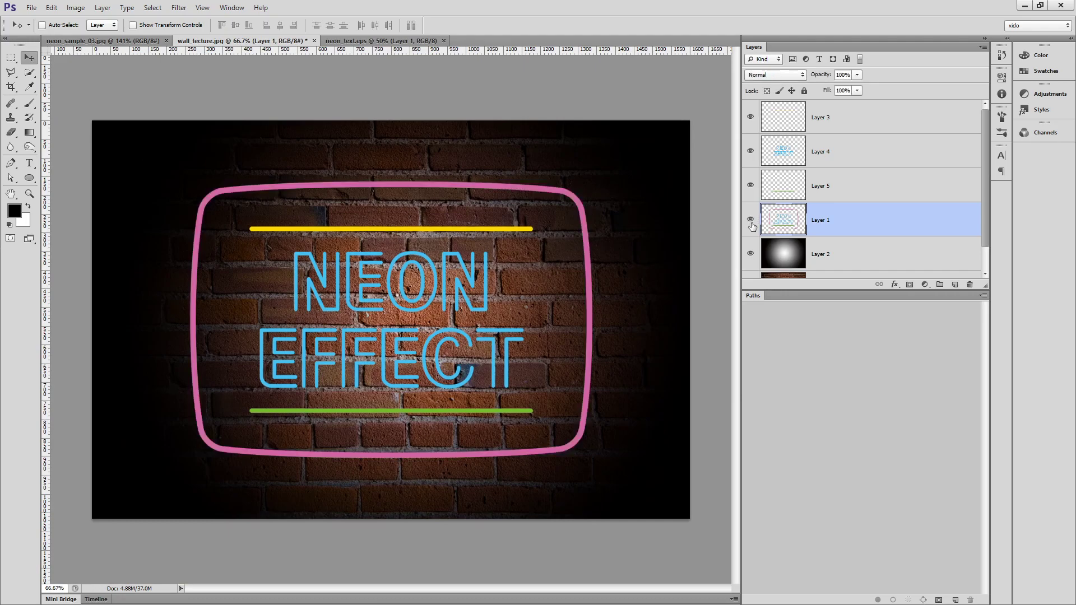
Copy the pink frame from Layer 1 to a new layer using an inverted rectangular selection around the text and lines.
{"action": "left_click", "coordinate": [10, 58]}
{"action": "left_click_drag", "start_coordinate": [225, 203], "coordinate": [558, 432]}
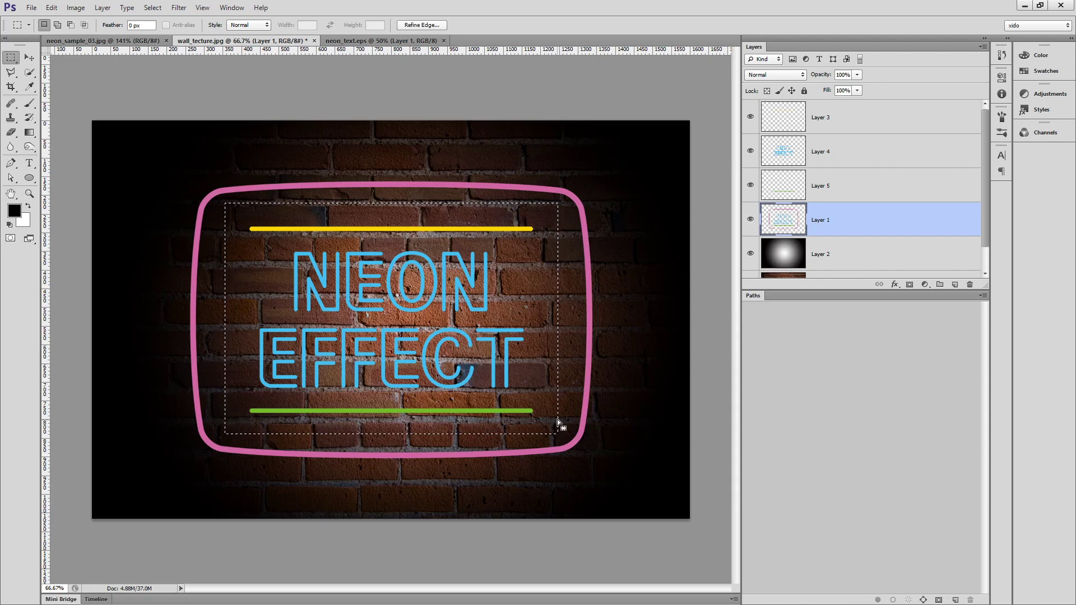
{"action": "left_click", "coordinate": [152, 8]}
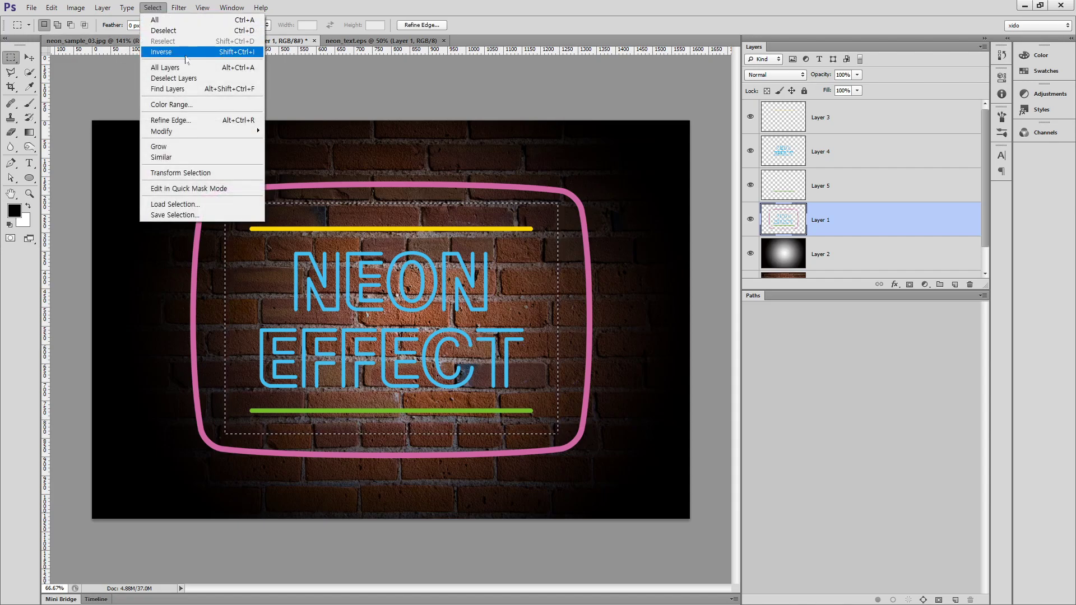
{"action": "left_click", "coordinate": [185, 54]}
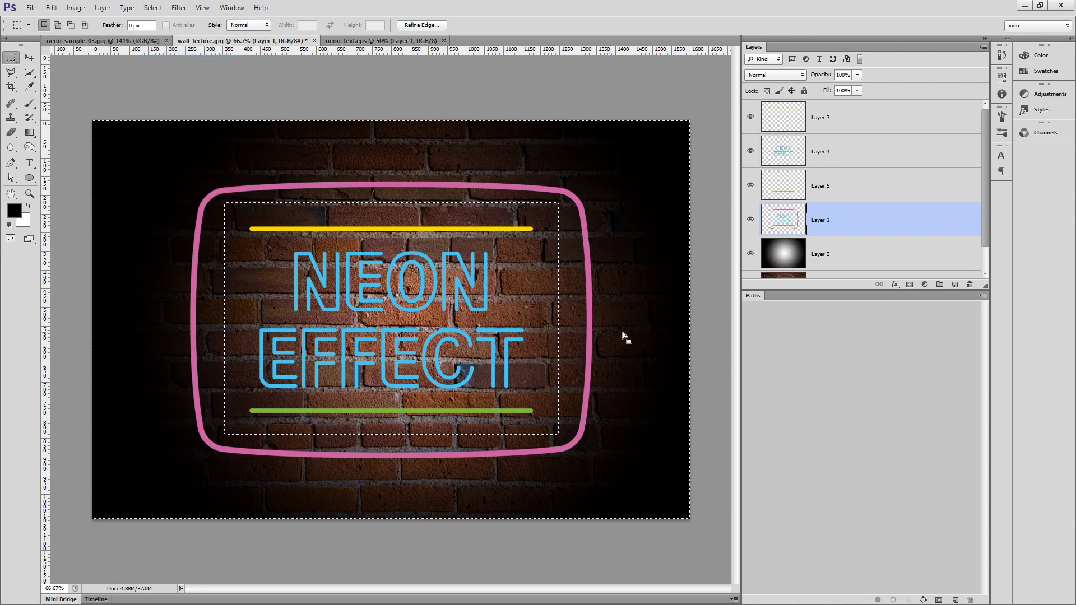
{"action": "key", "text": "ctrl+j"}
Hide Layer 1, Layer 5, Layer 4 and Layer 3, leaving the copied pink frame alone on the wall.
{"action": "left_click", "coordinate": [750, 254]}
{"action": "left_click", "coordinate": [750, 185]}
{"action": "left_click", "coordinate": [749, 151]}
{"action": "left_click", "coordinate": [748, 118]}
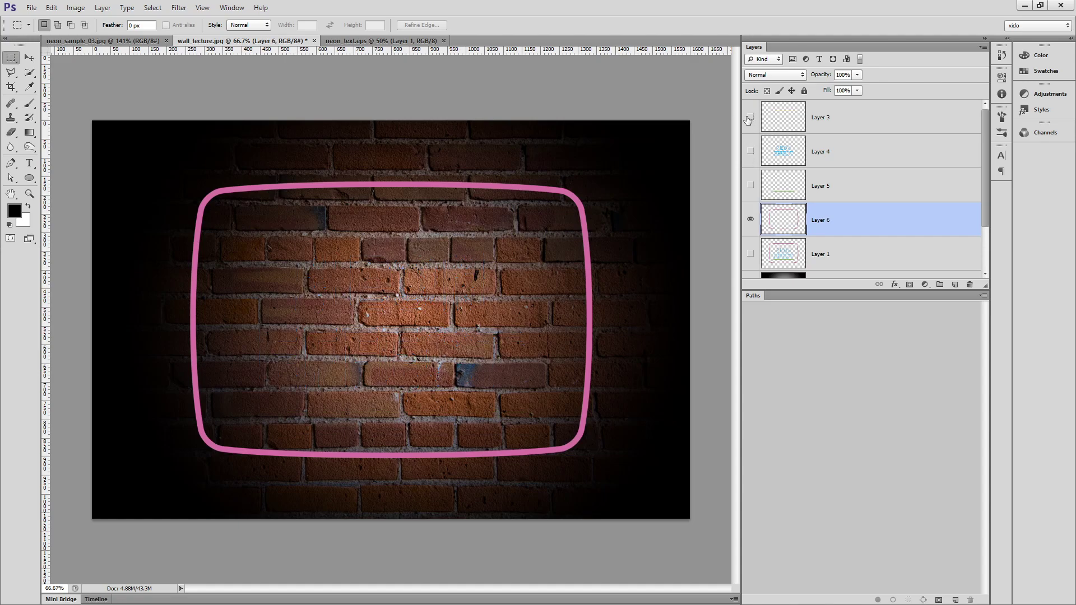
Show Layer 3, Layer 4 and Layer 5 together with the pink frame.
{"action": "left_click", "coordinate": [749, 119]}
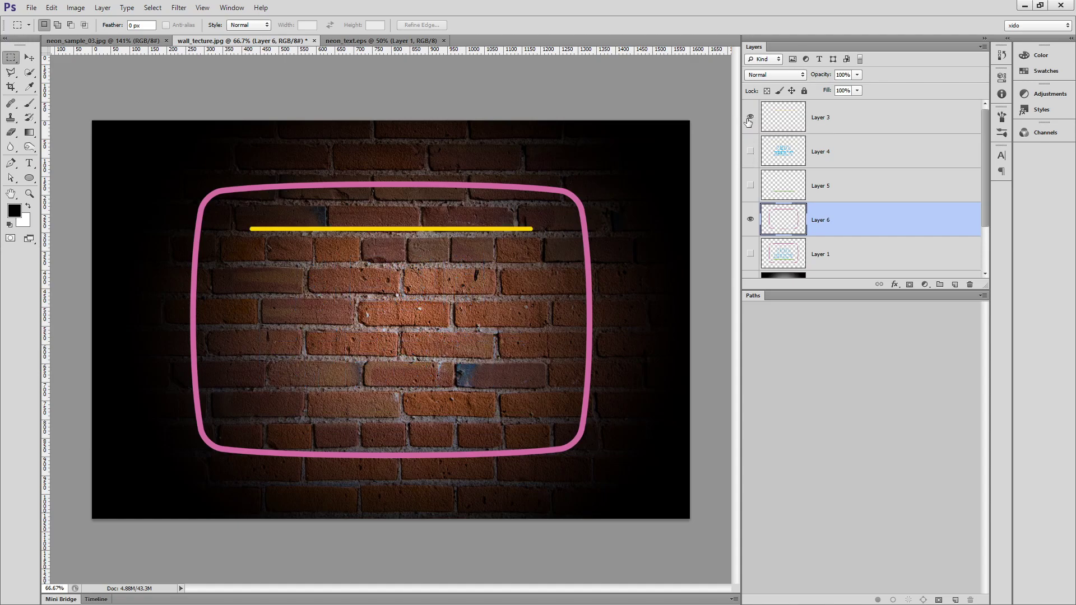
{"action": "left_click", "coordinate": [750, 151]}
{"action": "left_click", "coordinate": [749, 186]}
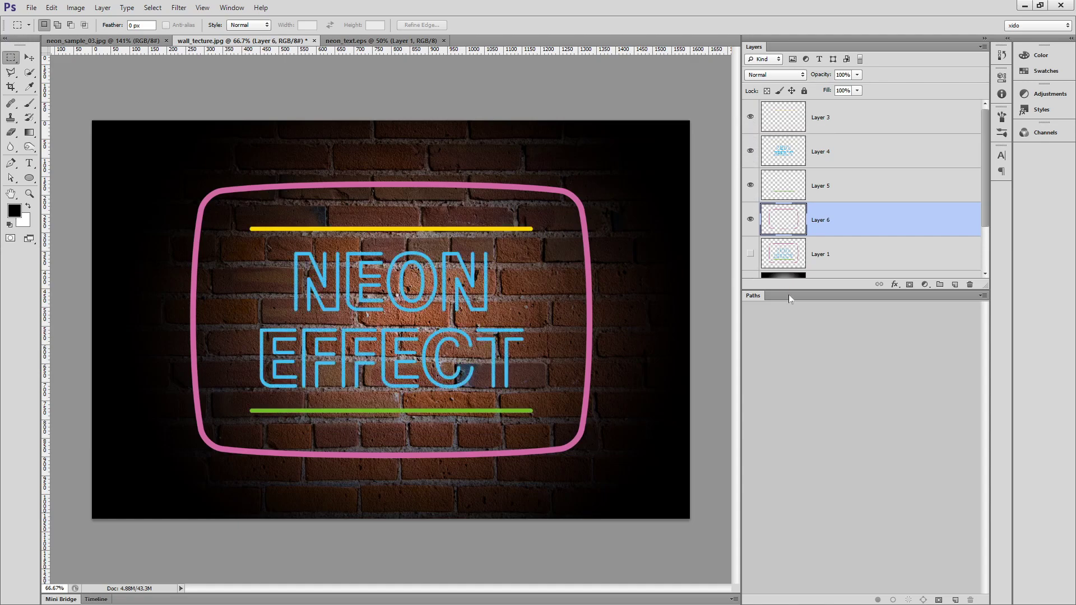
Hide Layer 6, Layer 5 and Layer 4, and select Layer 3 with the yellow line.
{"action": "left_click", "coordinate": [750, 219]}
{"action": "left_click", "coordinate": [750, 186]}
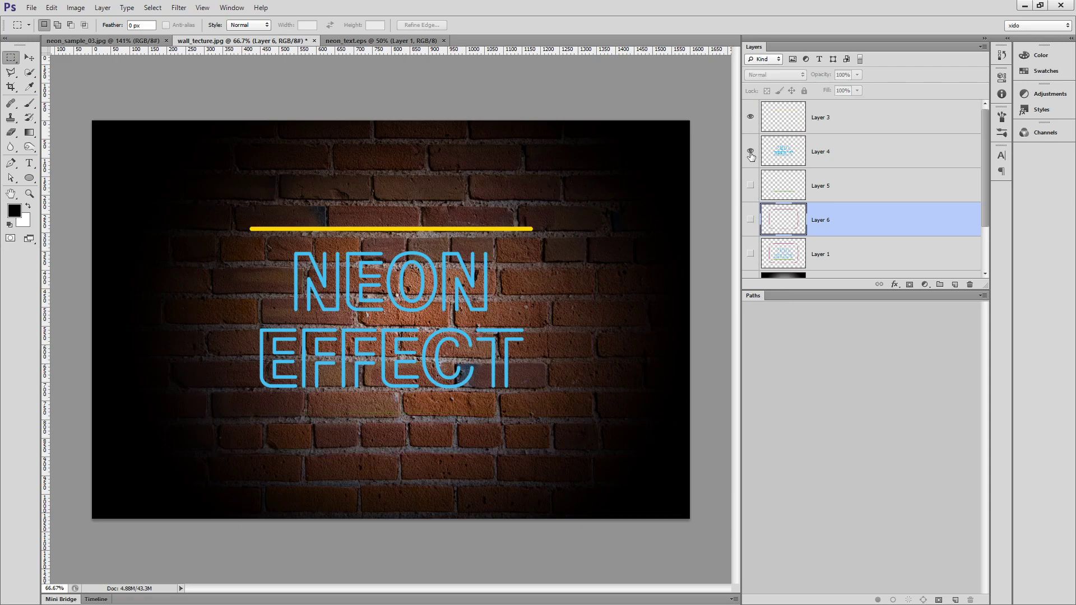
{"action": "left_click", "coordinate": [750, 151]}
{"action": "left_click", "coordinate": [849, 120]}
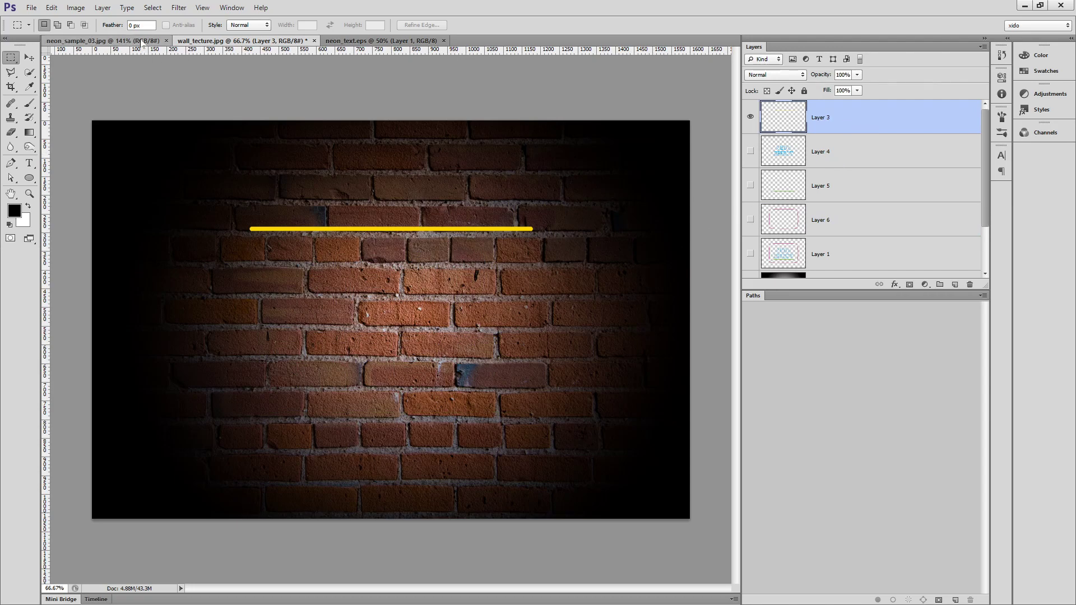
Examine the glow around the yellow line in neon_sample_03.jpg up close, and return to the brick wall document.
{"action": "left_click", "coordinate": [101, 40]}
{"action": "left_click", "coordinate": [441, 247], "text": "ctrl"}
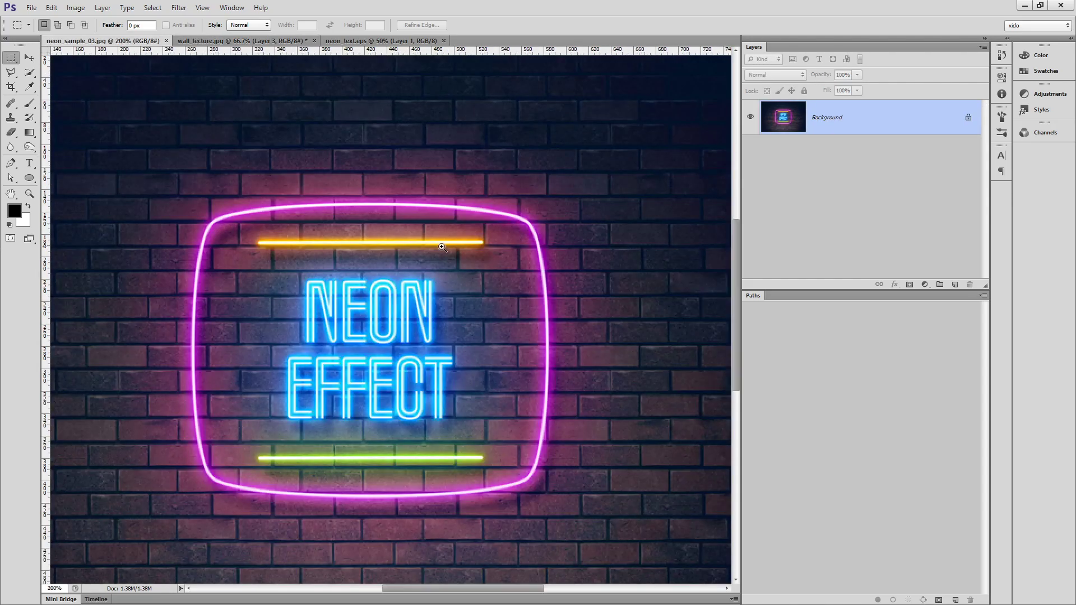
{"action": "left_click", "coordinate": [441, 246], "text": "ctrl"}
{"action": "left_click", "coordinate": [442, 246], "text": "ctrl"}
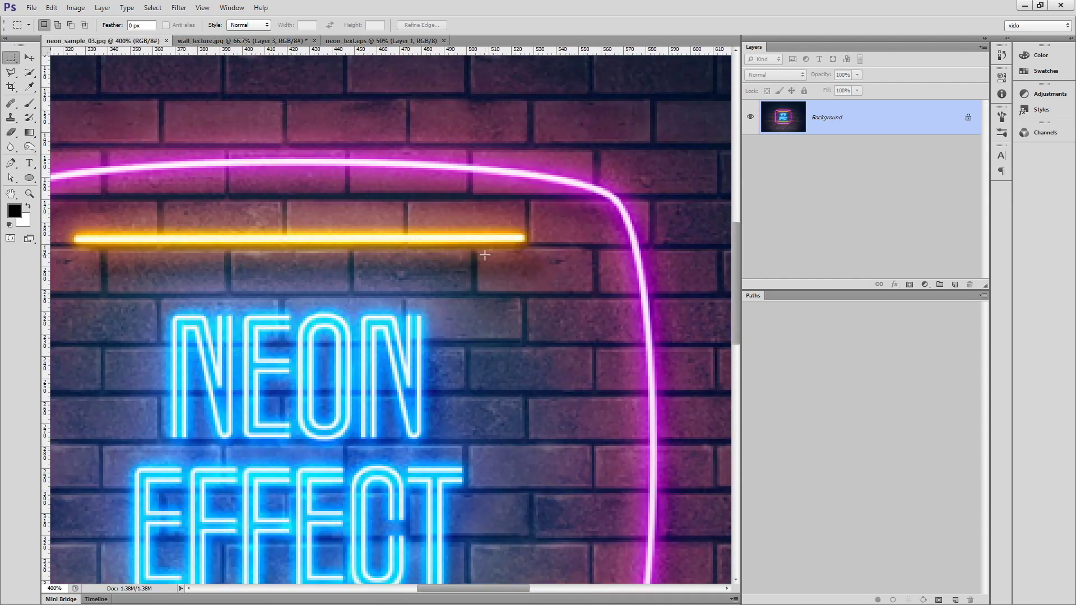
{"action": "left_click", "coordinate": [207, 42]}
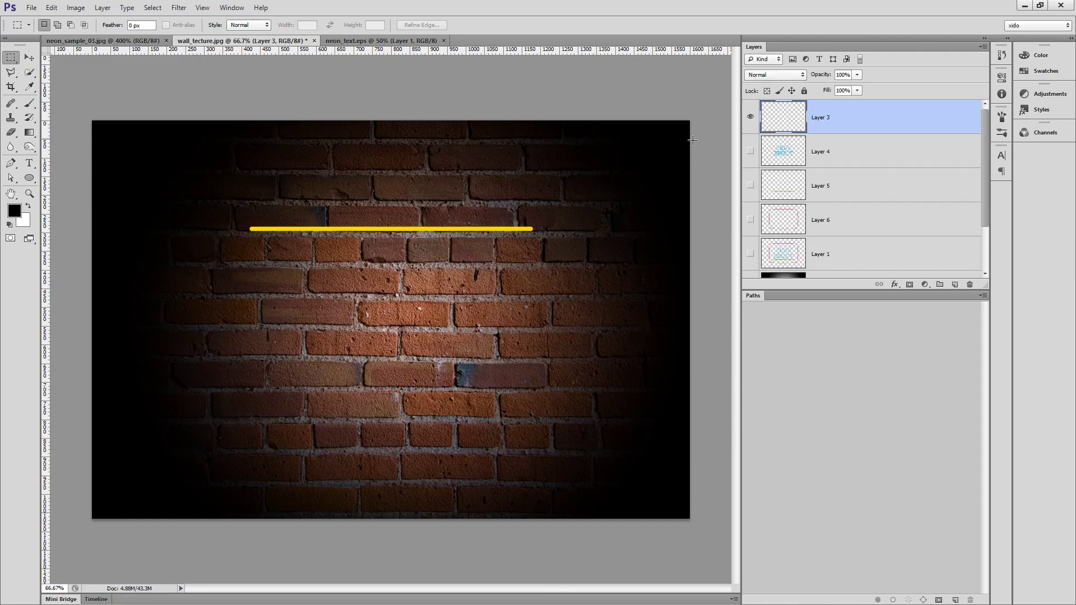
Open the layer style settings for Layer 3 and enable Outer Glow on the yellow line, leaving Inner Glow off.
{"action": "double_click", "coordinate": [907, 124]}
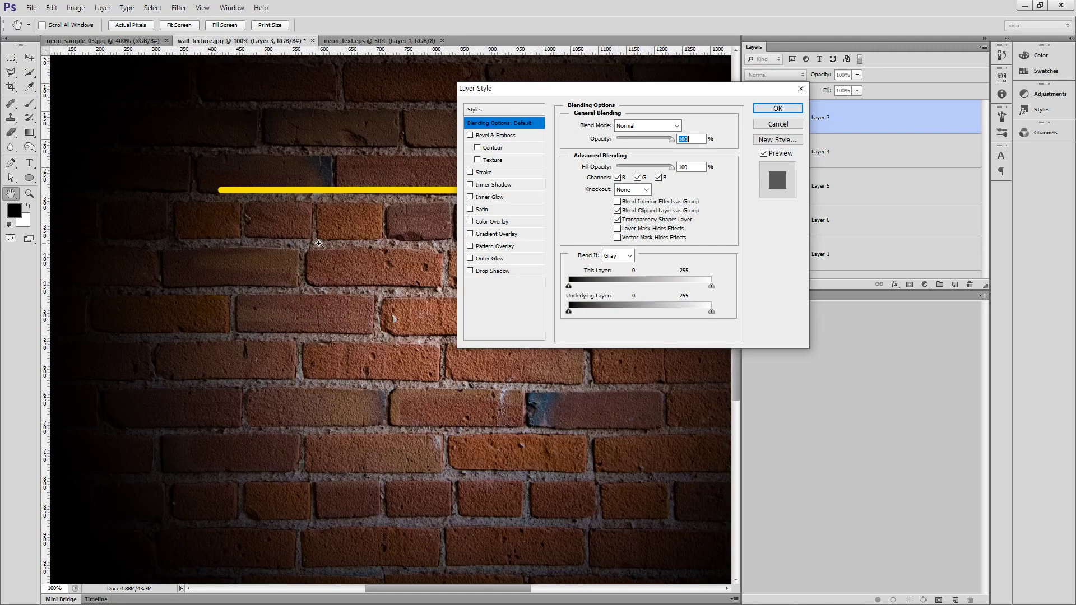
{"action": "left_click", "coordinate": [319, 242], "text": "ctrl"}
{"action": "left_click", "coordinate": [319, 242], "text": "ctrl"}
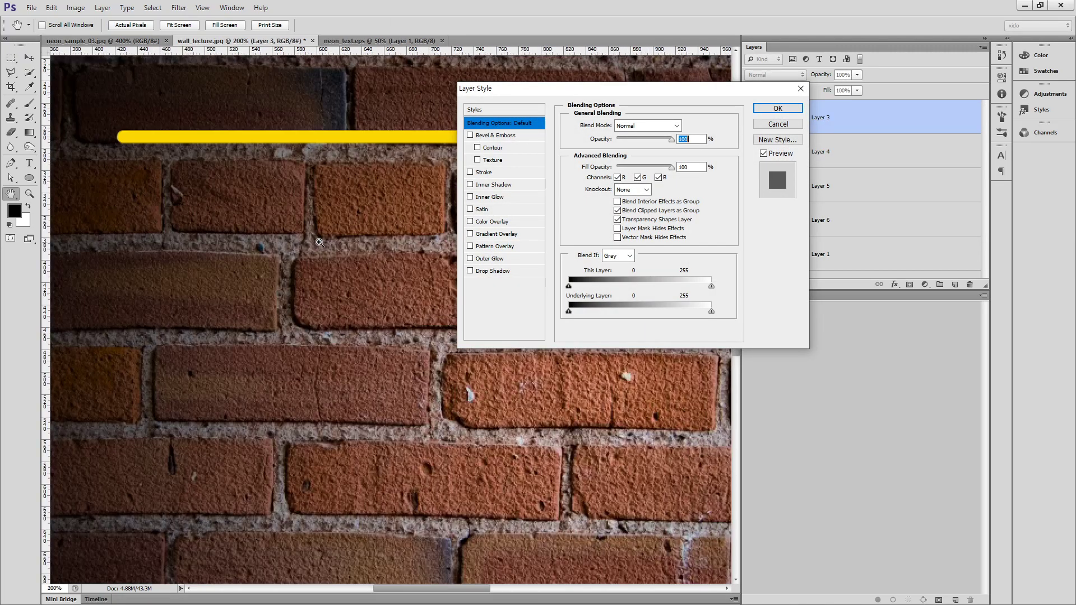
{"action": "left_click_drag", "start_coordinate": [503, 90], "coordinate": [550, 57]}
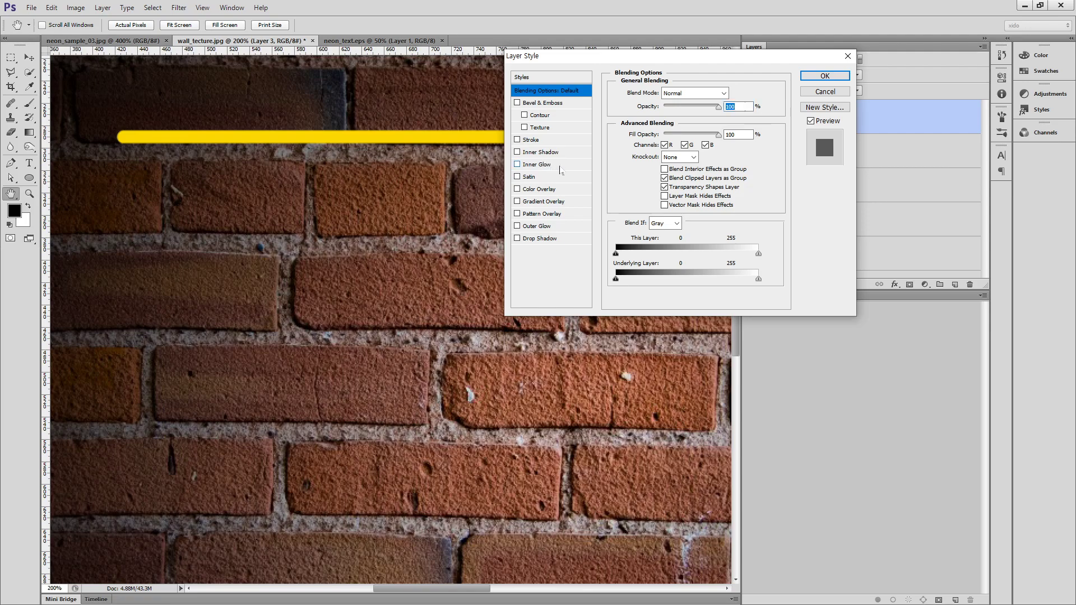
{"action": "left_click", "coordinate": [539, 166]}
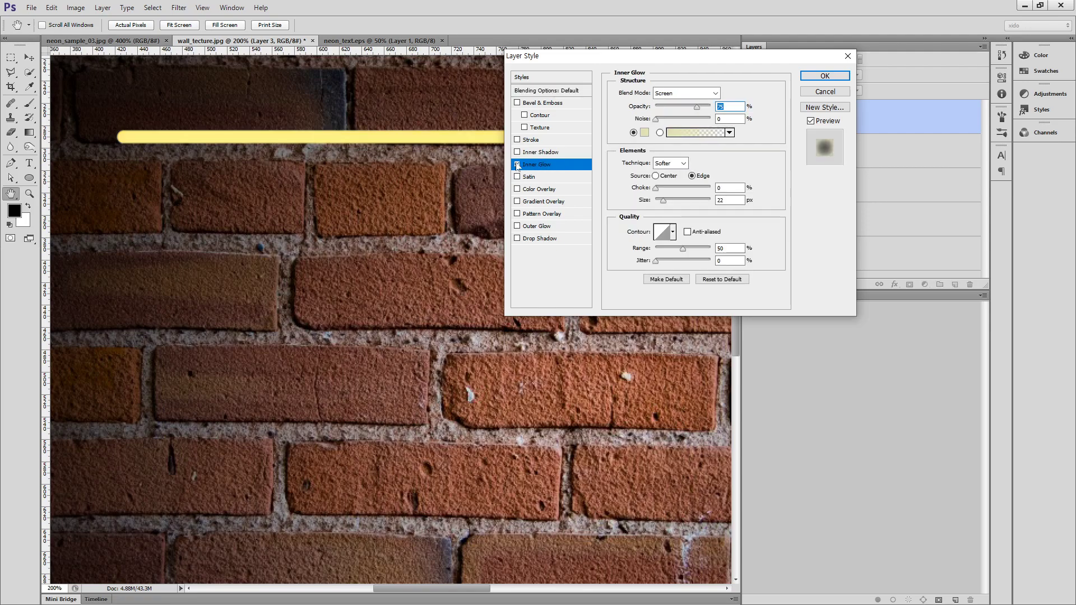
{"action": "left_click", "coordinate": [517, 164]}
{"action": "left_click", "coordinate": [517, 227]}
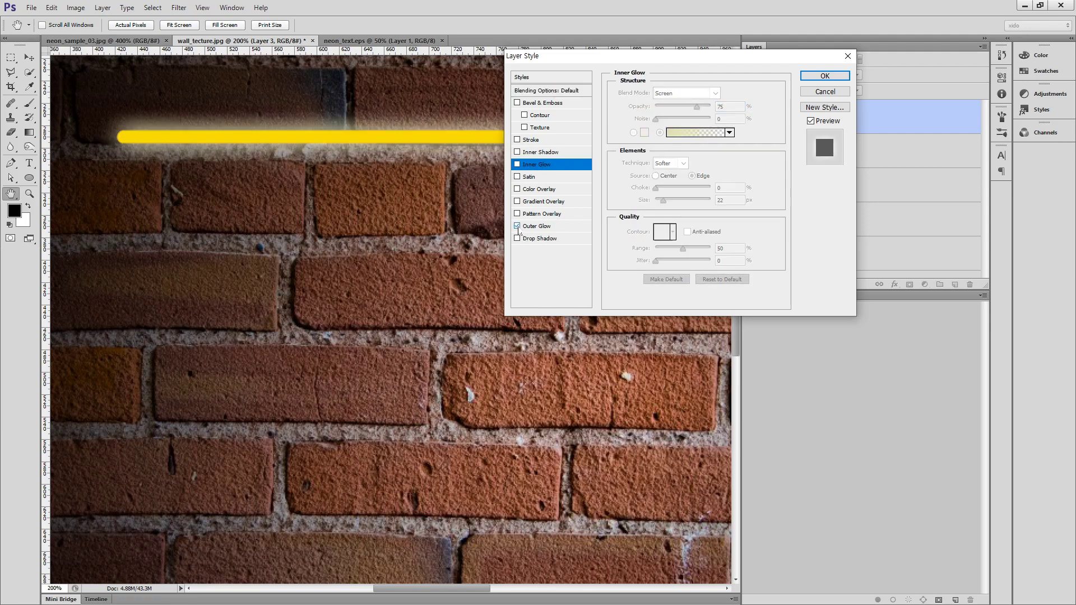
{"action": "left_click", "coordinate": [555, 230]}
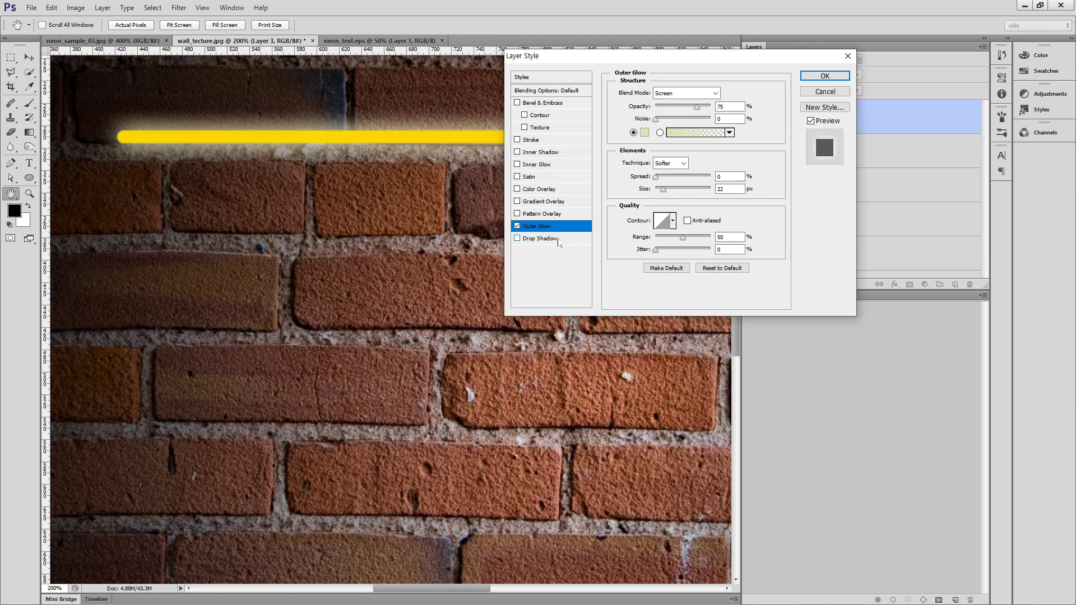
Set the Outer Glow color to yellow fcd701, sampled from the line itself.
{"action": "left_click_drag", "start_coordinate": [566, 56], "coordinate": [570, 170]}
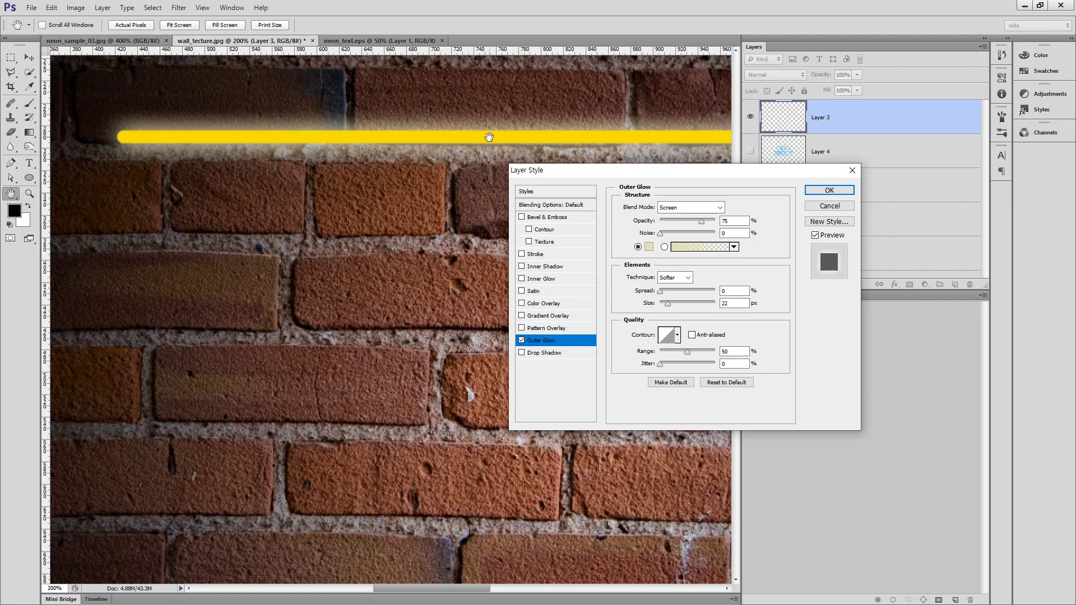
{"action": "left_click_drag", "start_coordinate": [591, 183], "coordinate": [463, 167]}
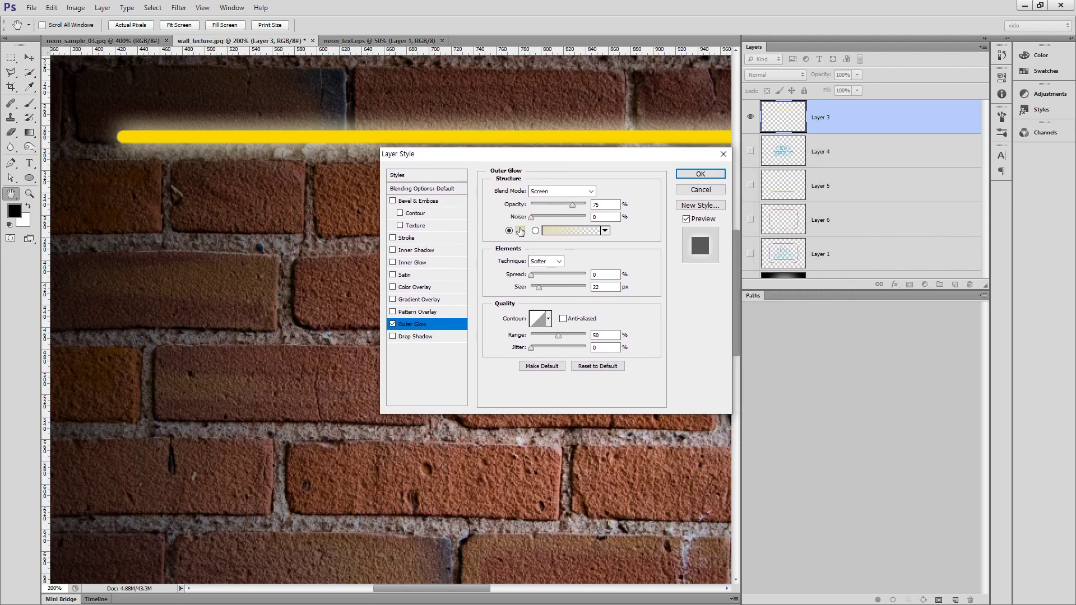
{"action": "left_click", "coordinate": [520, 231]}
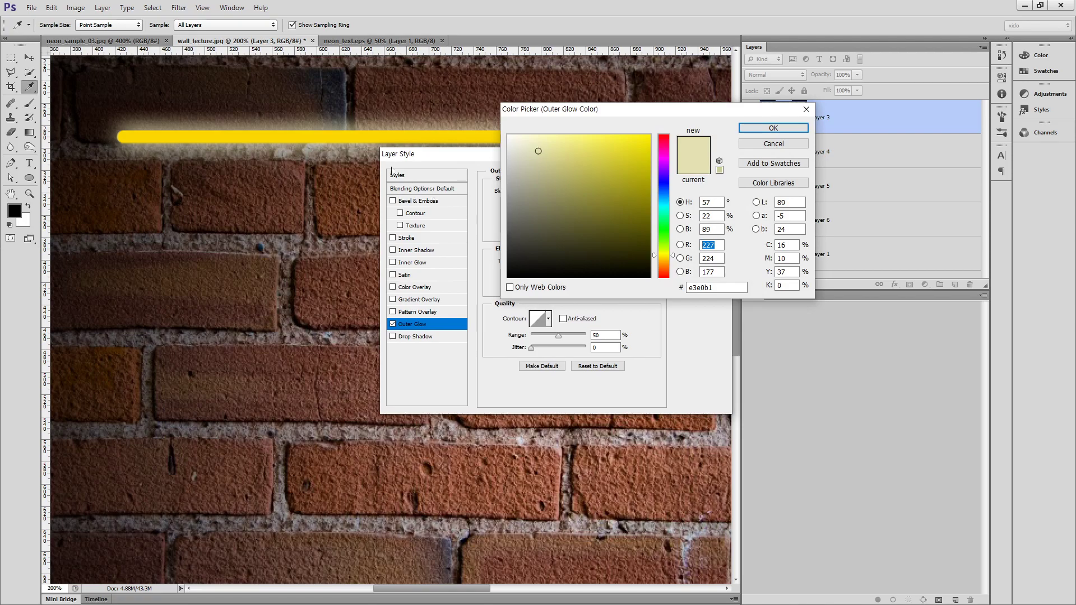
{"action": "left_click_drag", "start_coordinate": [516, 116], "coordinate": [202, 162]}
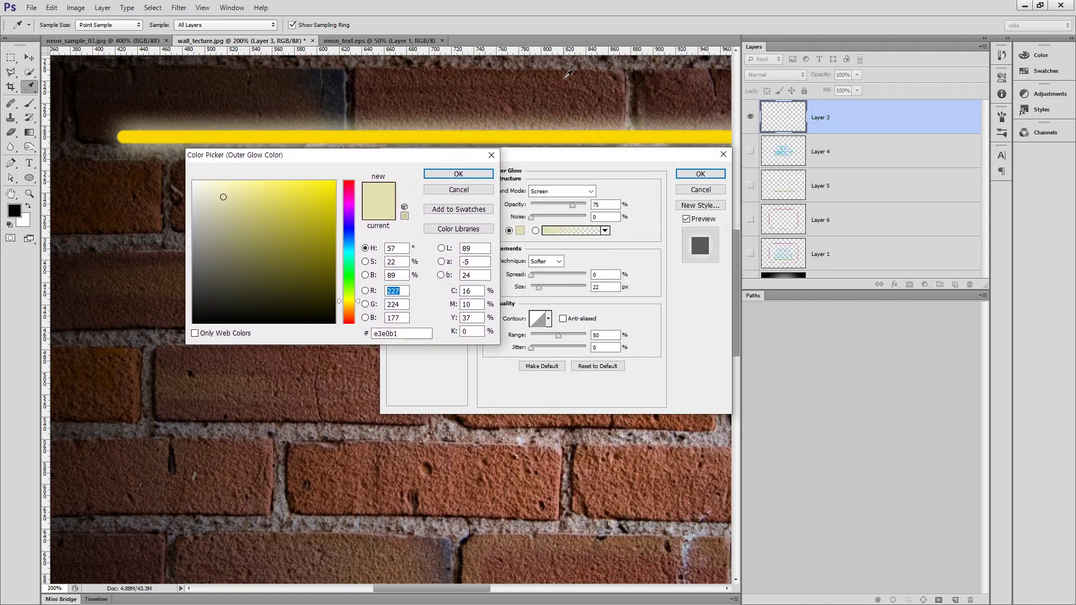
{"action": "left_click", "coordinate": [572, 135]}
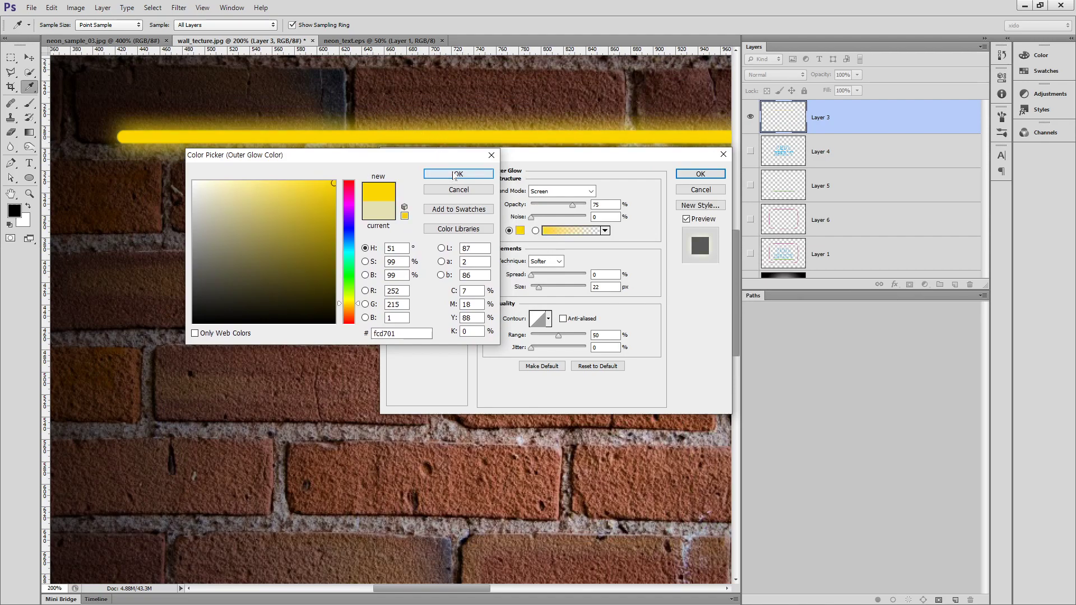
{"action": "left_click", "coordinate": [346, 182]}
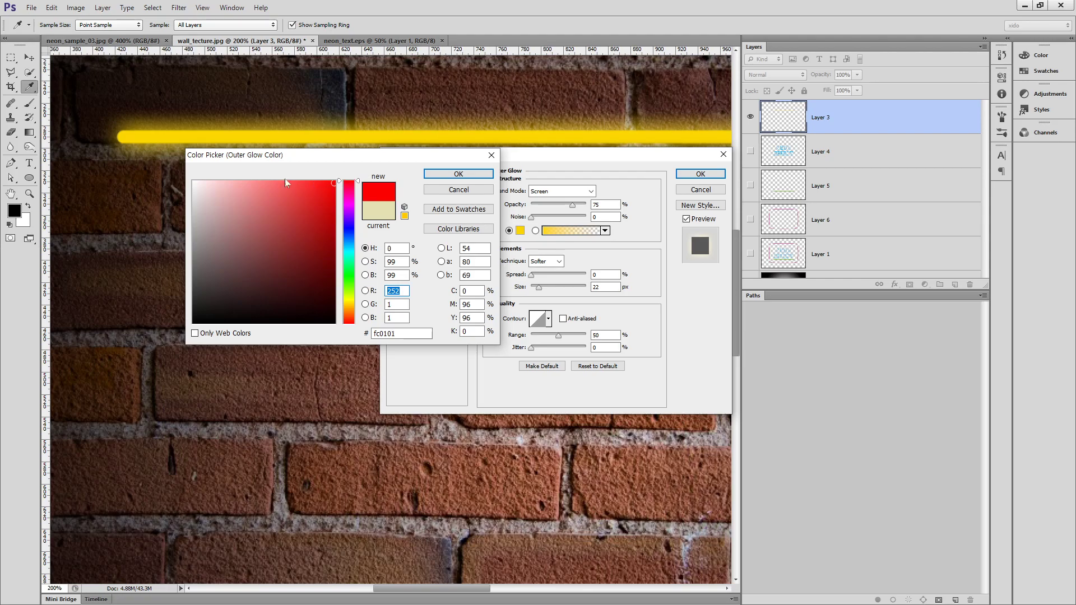
{"action": "left_click", "coordinate": [375, 216]}
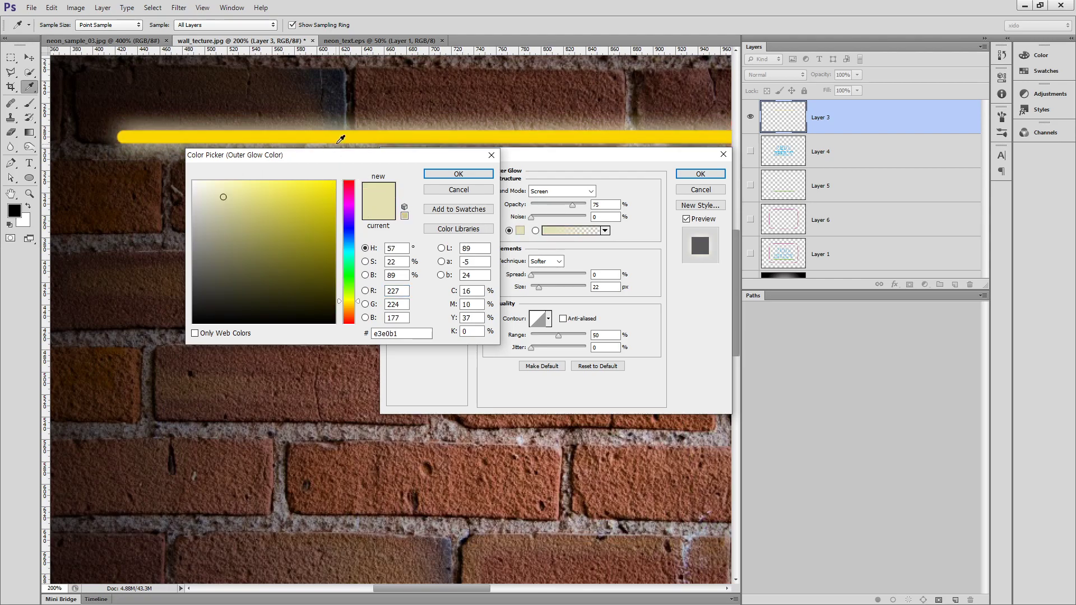
{"action": "left_click", "coordinate": [347, 135]}
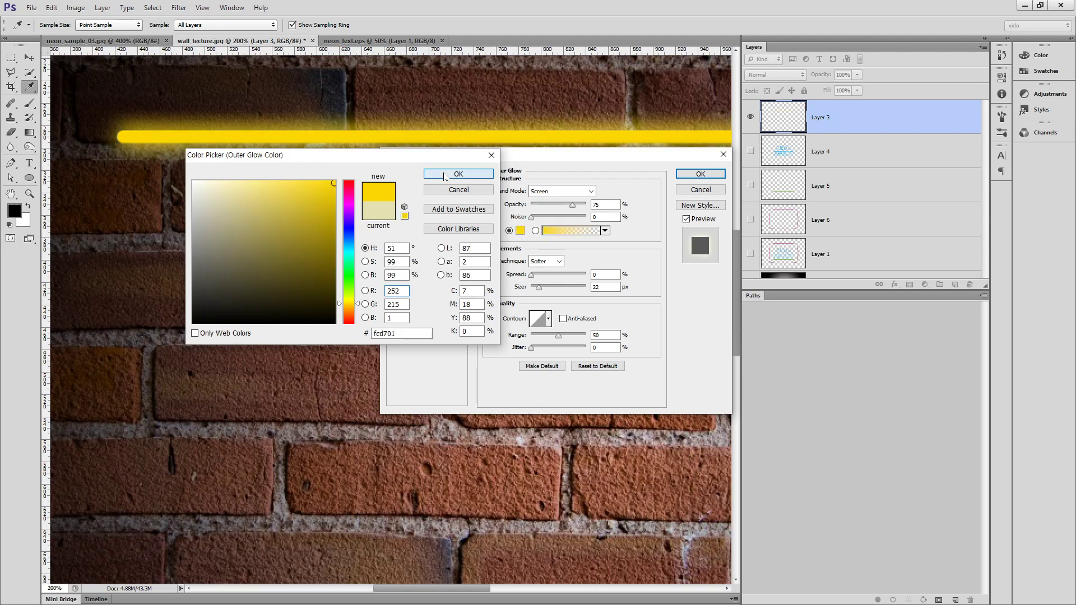
{"action": "left_click", "coordinate": [458, 174]}
Set the Outer Glow spread to 8% and its size to 38 px.
{"action": "mouse_move", "coordinate": [556, 288]}
{"action": "left_mouse_down"}
{"action": "mouse_move", "coordinate": [534, 276]}
{"action": "mouse_move", "coordinate": [586, 277]}
{"action": "mouse_move", "coordinate": [538, 284]}
{"action": "left_mouse_up"}
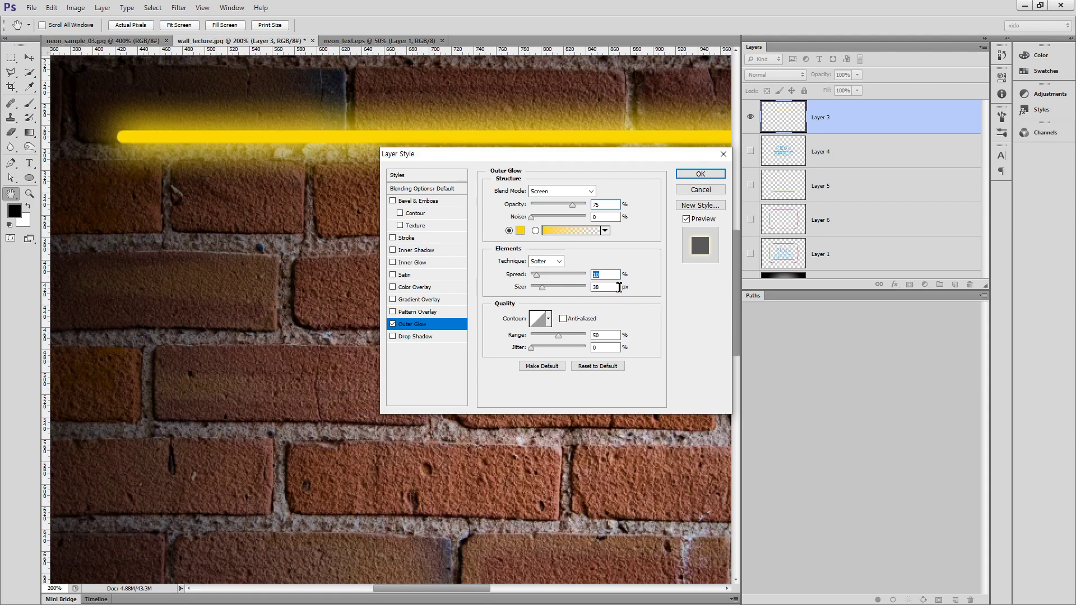
{"action": "key", "text": "Down"}
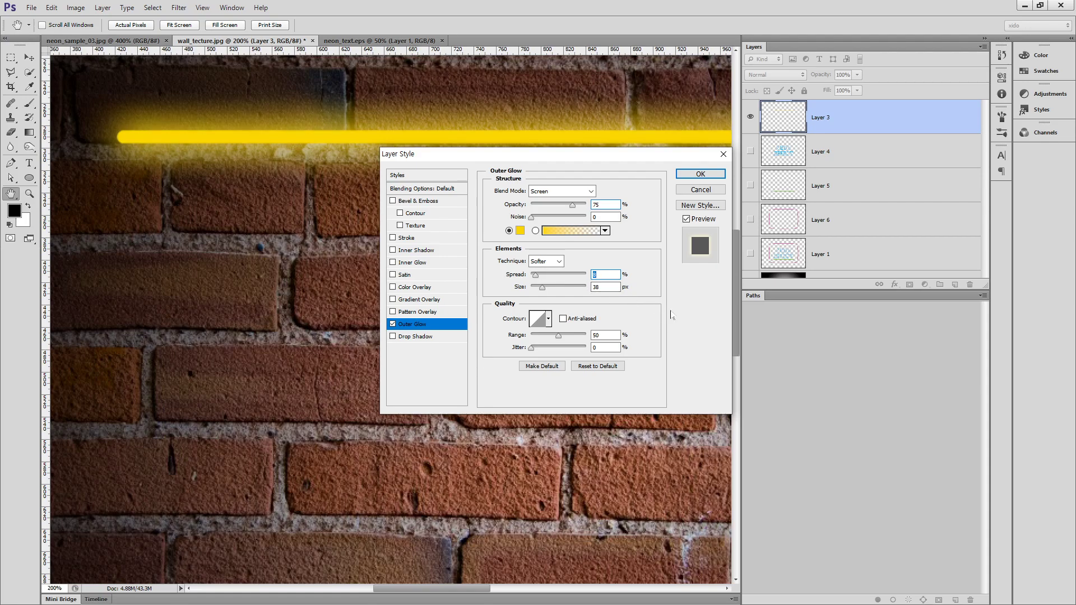
{"action": "left_click_drag", "start_coordinate": [616, 154], "coordinate": [405, 180]}
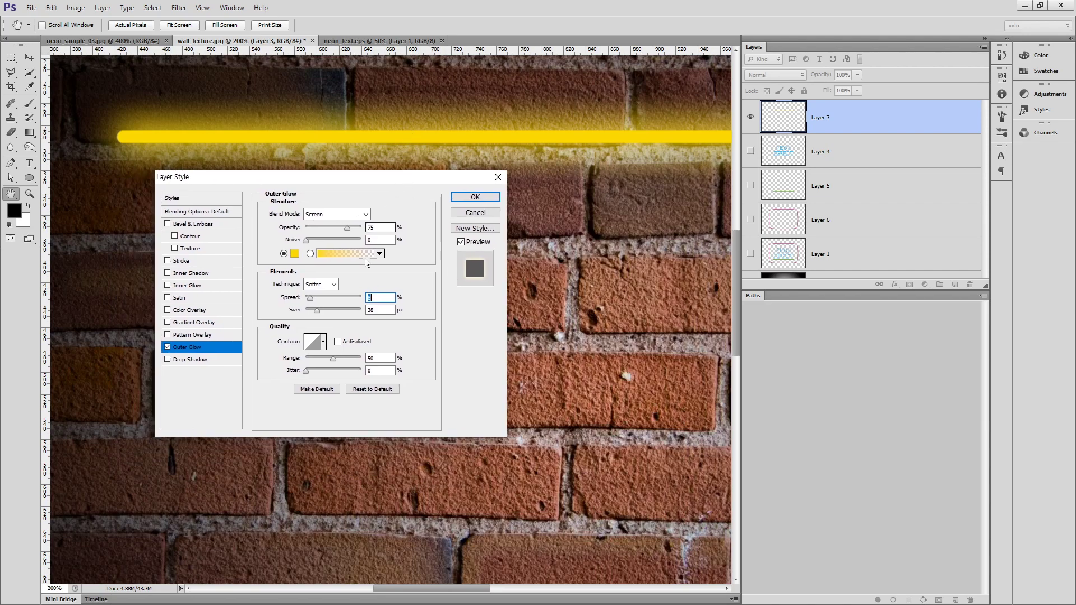
Add a Drop Shadow to the yellow line with a distance of 43 px, spread 0% and size 8 px.
{"action": "left_click", "coordinate": [202, 360]}
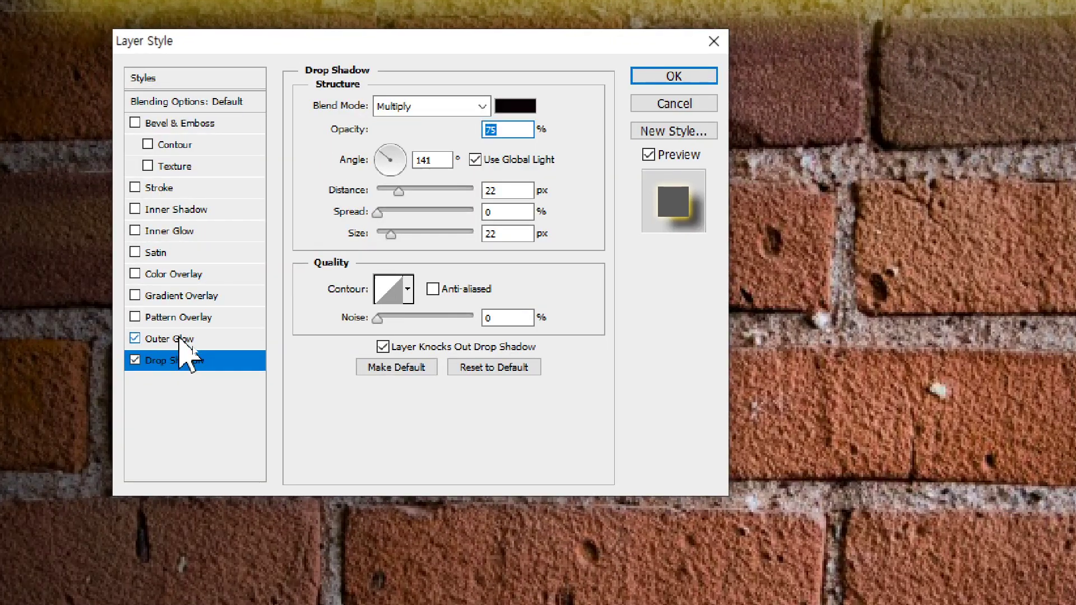
{"action": "left_click", "coordinate": [191, 348]}
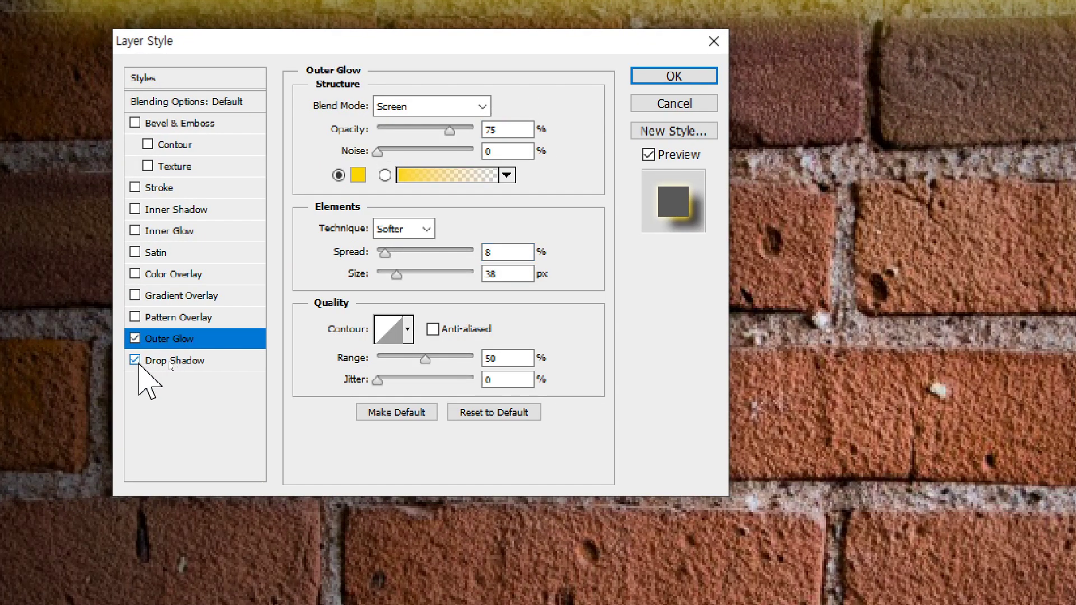
{"action": "left_click", "coordinate": [135, 361]}
{"action": "left_click", "coordinate": [137, 360]}
{"action": "left_click", "coordinate": [182, 361]}
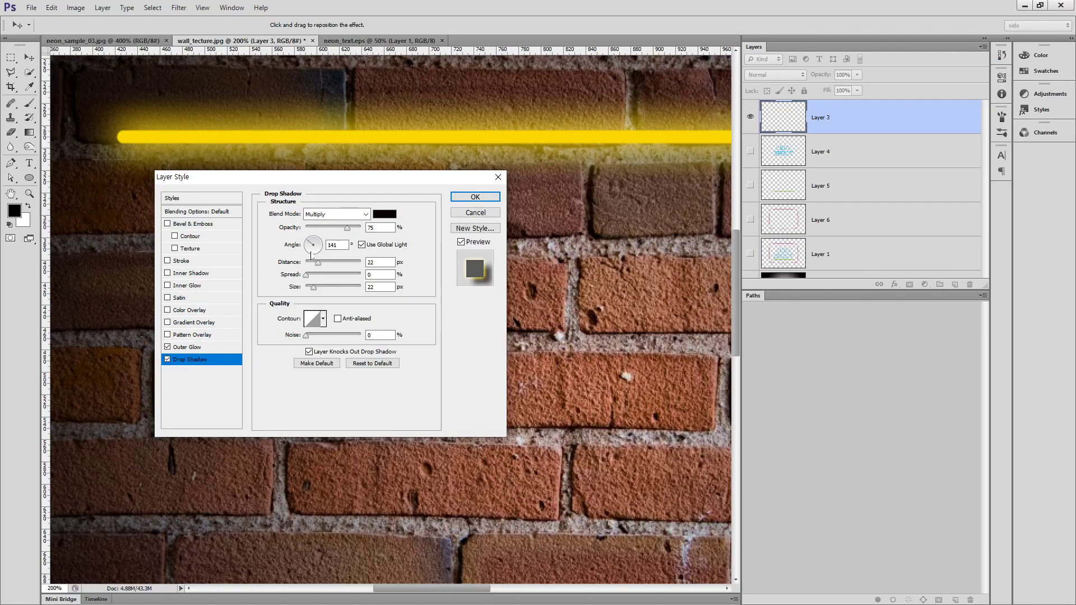
{"action": "left_click_drag", "start_coordinate": [496, 51], "coordinate": [661, 219]}
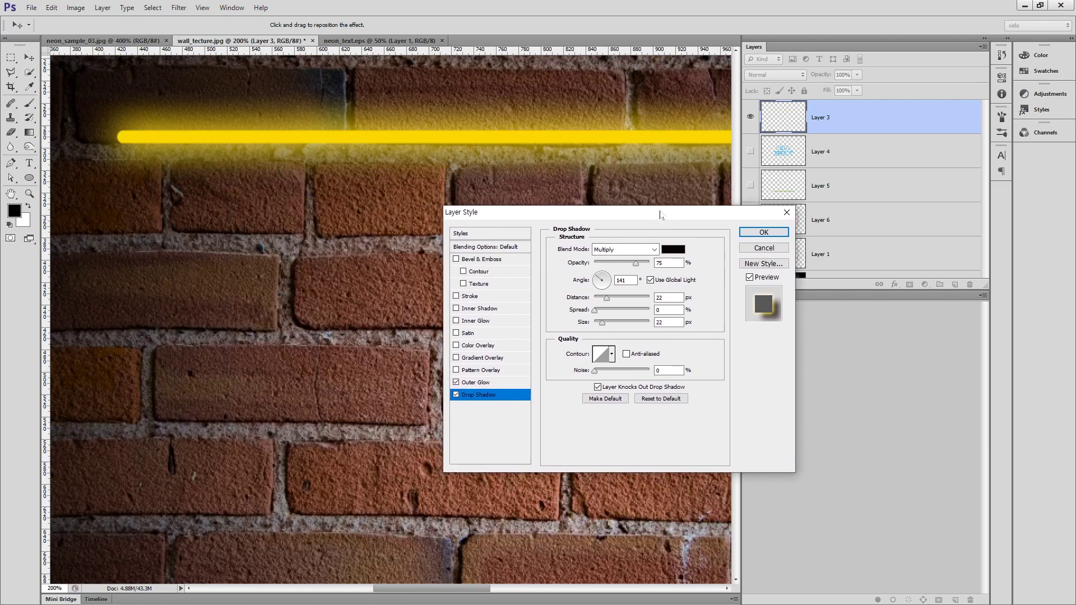
{"action": "mouse_move", "coordinate": [606, 297]}
{"action": "left_mouse_down"}
{"action": "mouse_move", "coordinate": [595, 302]}
{"action": "mouse_move", "coordinate": [606, 324]}
{"action": "mouse_move", "coordinate": [595, 325]}
{"action": "mouse_move", "coordinate": [609, 325]}
{"action": "mouse_move", "coordinate": [596, 324]}
{"action": "mouse_move", "coordinate": [604, 299]}
{"action": "mouse_move", "coordinate": [618, 306]}
{"action": "mouse_move", "coordinate": [602, 326]}
{"action": "mouse_move", "coordinate": [592, 310]}
{"action": "left_mouse_up"}
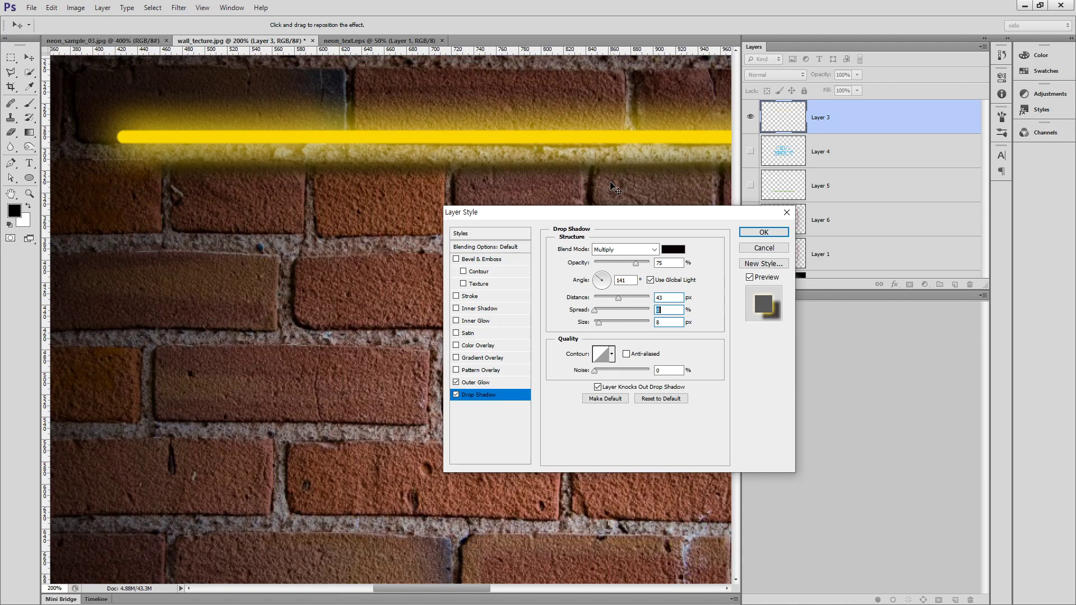
Enable Inner Glow on the yellow line with its source at Center and a size of 9 px.
{"action": "left_click_drag", "start_coordinate": [505, 214], "coordinate": [480, 186]}
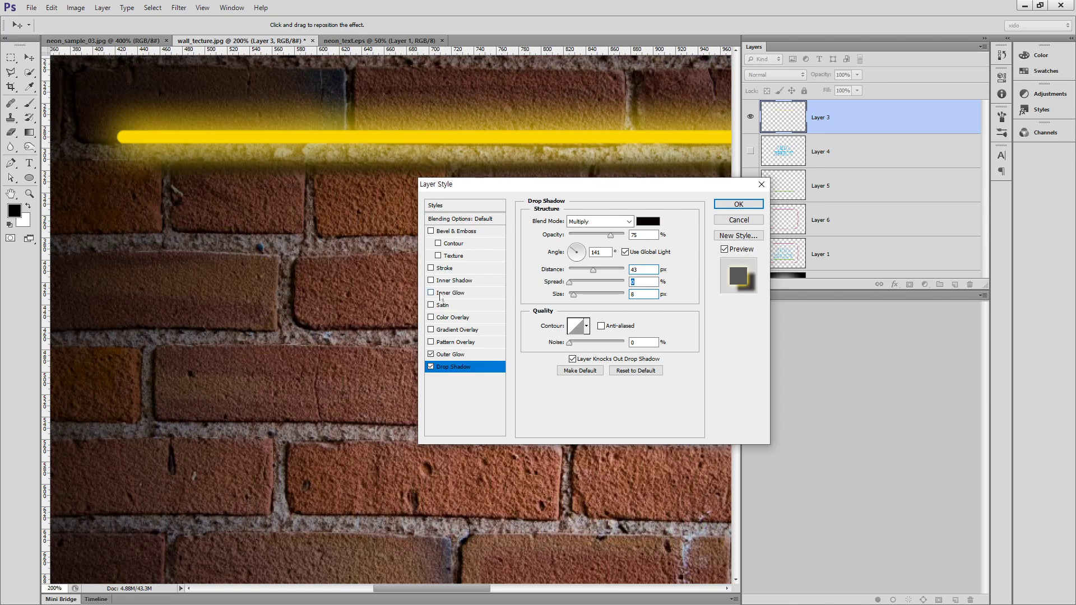
{"action": "left_click", "coordinate": [446, 293]}
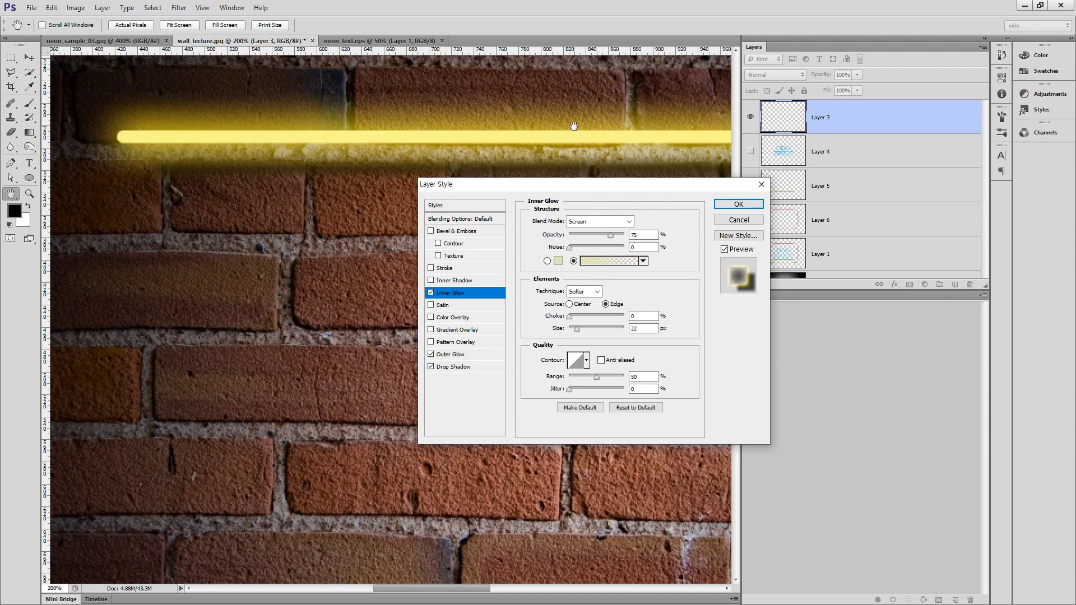
{"action": "left_click", "coordinate": [580, 305]}
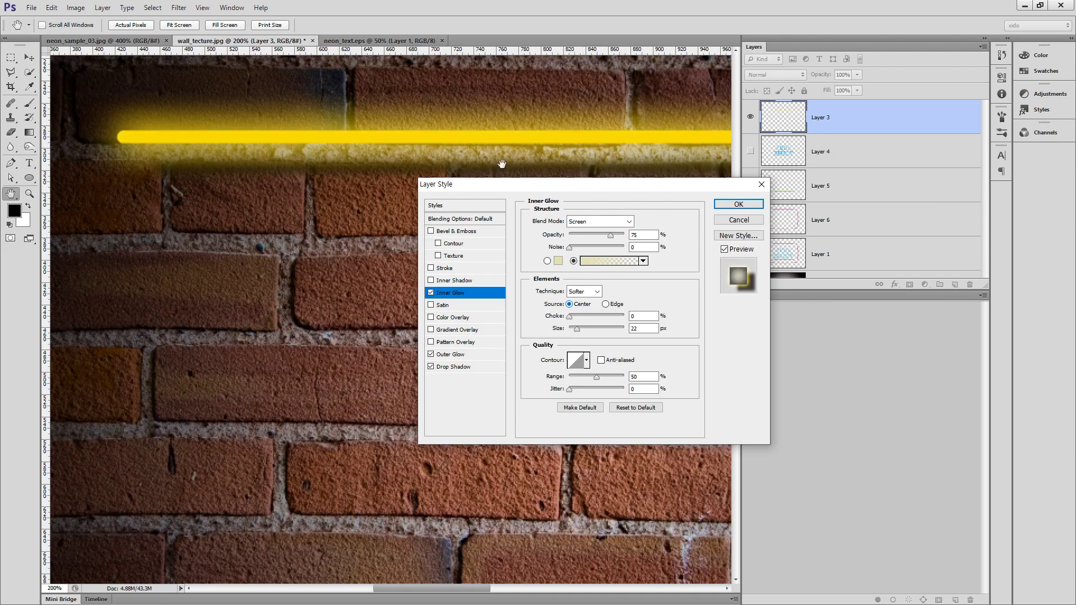
{"action": "left_click_drag", "start_coordinate": [576, 329], "coordinate": [576, 332]}
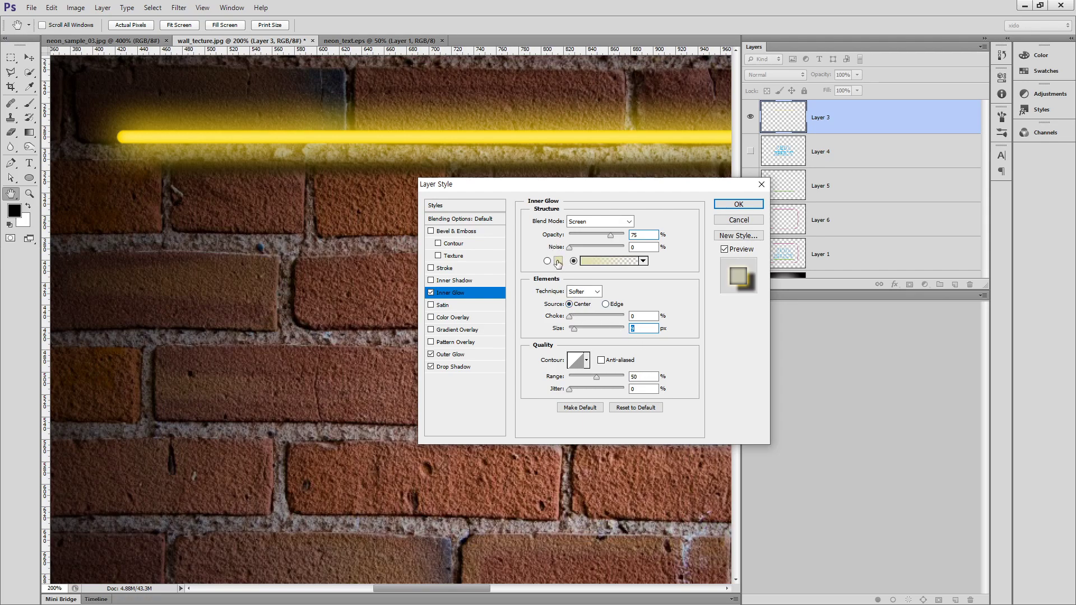
Set the Inner Glow color of the yellow line to pale cream fef8d6.
{"action": "left_click", "coordinate": [558, 263]}
{"action": "left_click", "coordinate": [419, 132]}
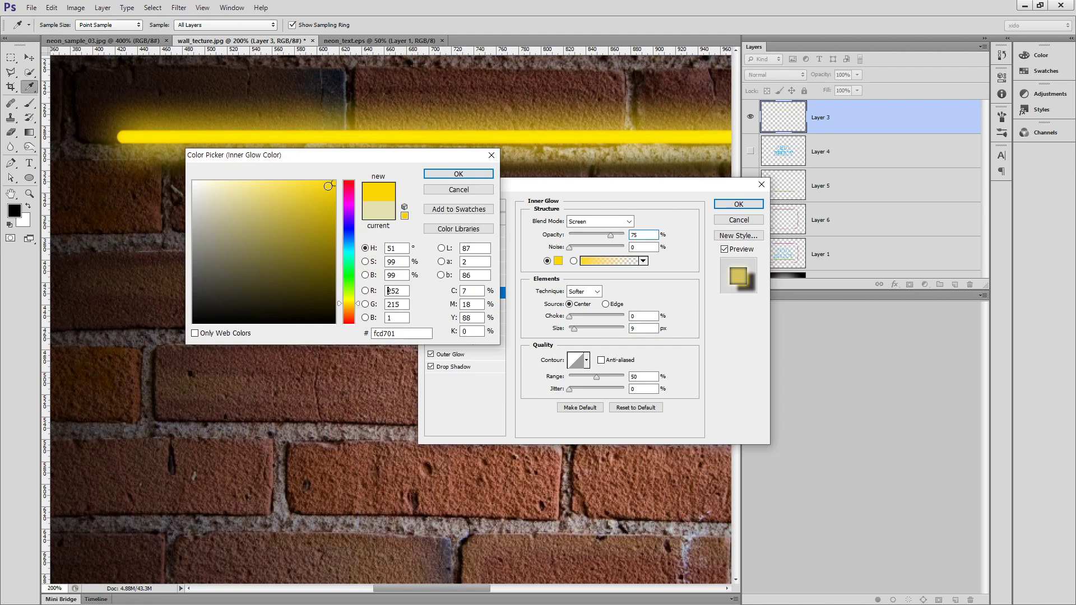
{"action": "left_click_drag", "start_coordinate": [239, 183], "coordinate": [194, 183]}
{"action": "left_click", "coordinate": [436, 175]}
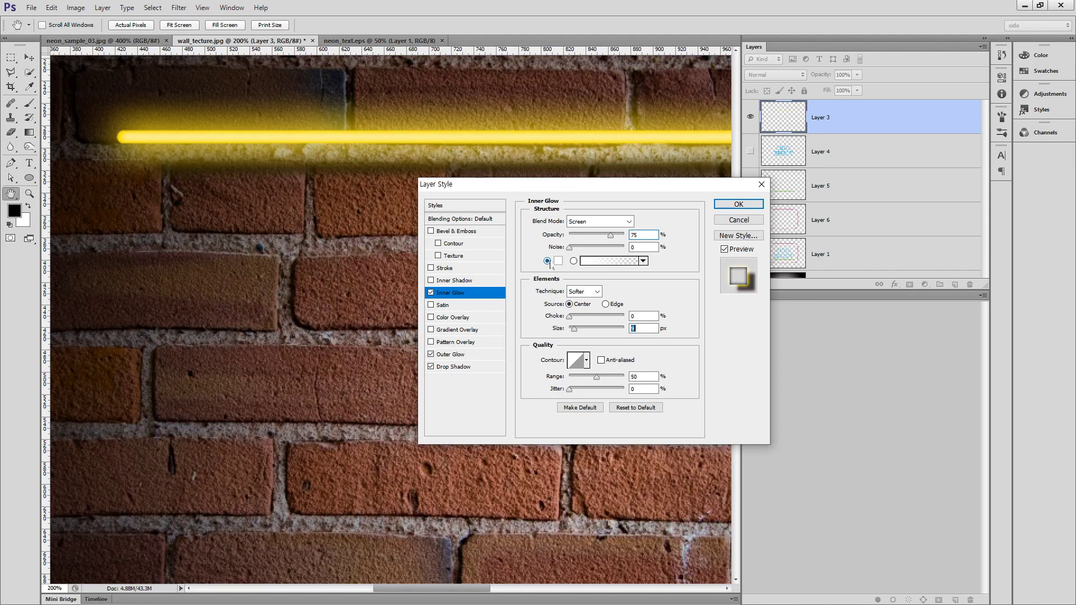
{"action": "left_click", "coordinate": [558, 261]}
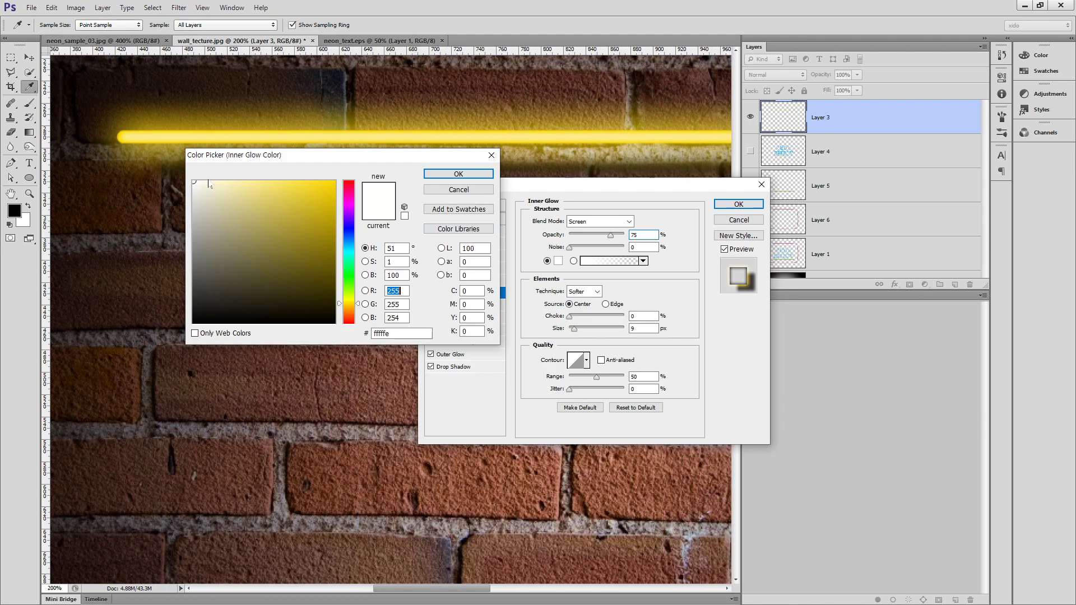
{"action": "left_click", "coordinate": [213, 181]}
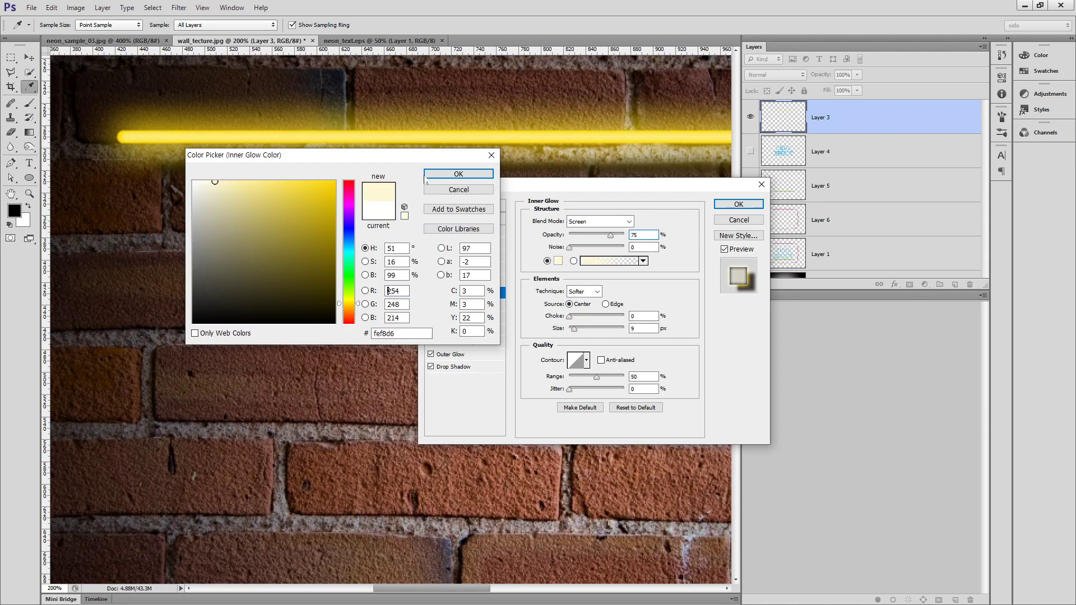
{"action": "left_click", "coordinate": [427, 175]}
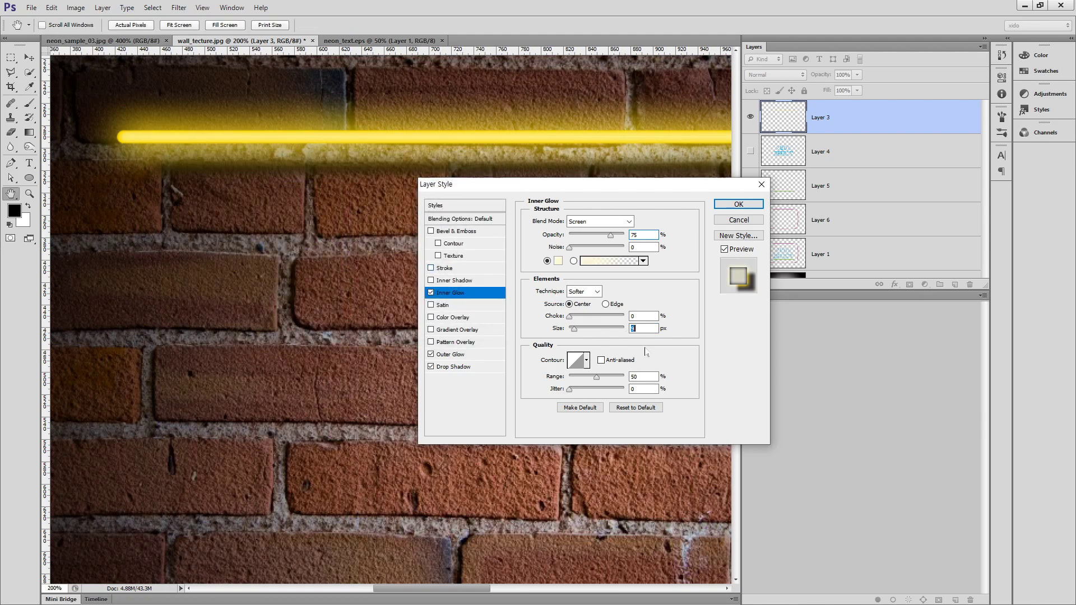
Try smaller and larger Inner Glow sizes on the yellow line, settling on 11 px.
{"action": "key", "text": "Down"}
{"action": "key", "text": "Down"}
{"action": "key", "text": "Down"}
{"action": "key", "text": "Down"}
{"action": "key", "text": "Down"}
{"action": "key", "text": "Up"}
{"action": "key", "text": "Up"}
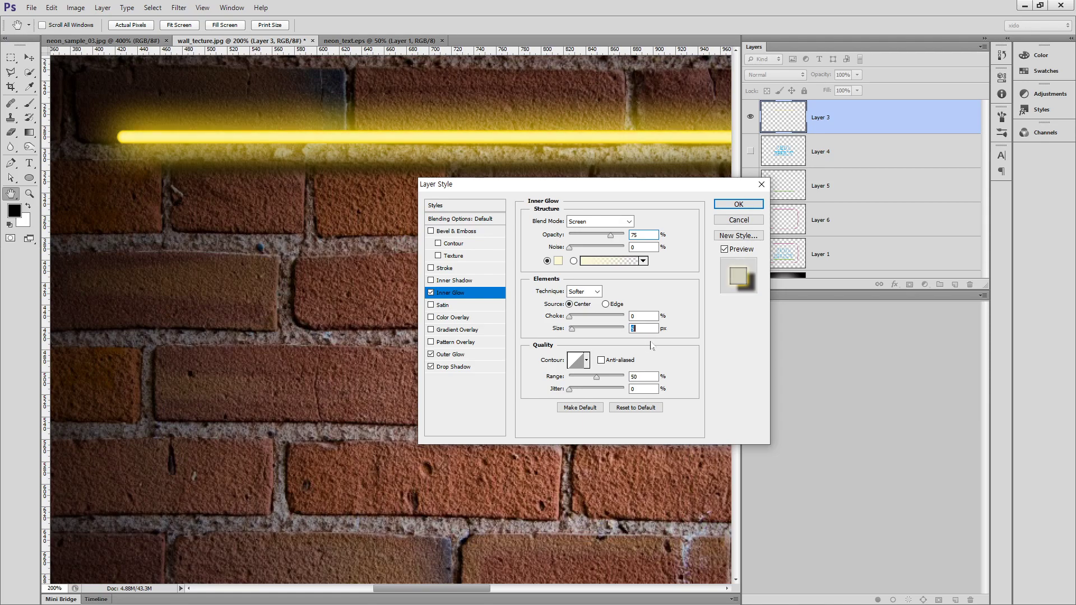
{"action": "key", "text": "Up"}
{"action": "key", "text": "Up"}
{"action": "key", "text": "Up"}
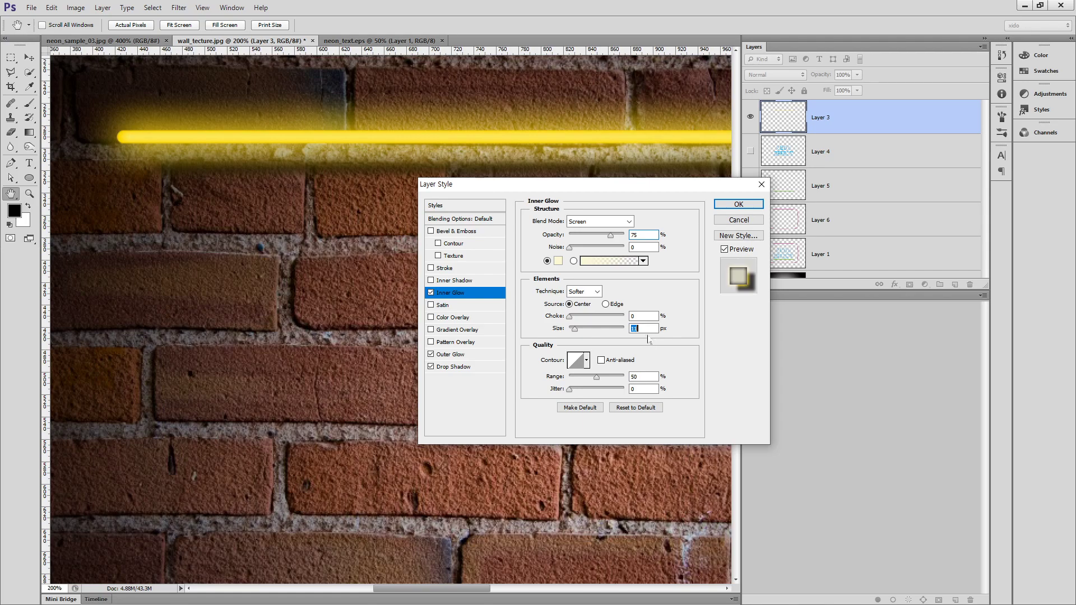
Raise the Inner Glow choke slightly and increase the glow size a little further.
{"action": "key", "text": "shift+Tab"}
{"action": "key", "text": "Up"}
{"action": "key", "text": "Up"}
{"action": "key", "text": "Tab"}
{"action": "key", "text": "Up"}
{"action": "key", "text": "Up"}
Add Bevel & Emboss to the yellow line with depth 21%, size 16 px, soften 4 px, angle 140° and altitude 48°.
{"action": "left_click", "coordinate": [468, 232]}
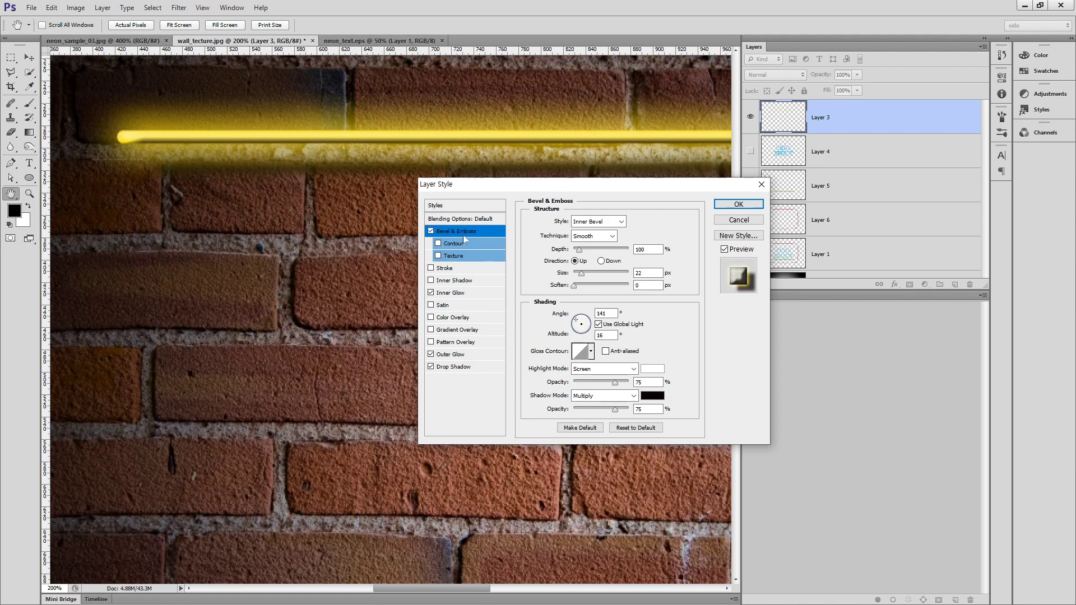
{"action": "mouse_move", "coordinate": [581, 276]}
{"action": "left_mouse_down"}
{"action": "mouse_move", "coordinate": [588, 287]}
{"action": "mouse_move", "coordinate": [576, 287]}
{"action": "left_mouse_up"}
{"action": "mouse_move", "coordinate": [578, 250]}
{"action": "left_mouse_down"}
{"action": "mouse_move", "coordinate": [616, 252]}
{"action": "mouse_move", "coordinate": [574, 253]}
{"action": "mouse_move", "coordinate": [580, 289]}
{"action": "mouse_move", "coordinate": [600, 288]}
{"action": "mouse_move", "coordinate": [583, 291]}
{"action": "mouse_move", "coordinate": [581, 327]}
{"action": "left_mouse_up"}
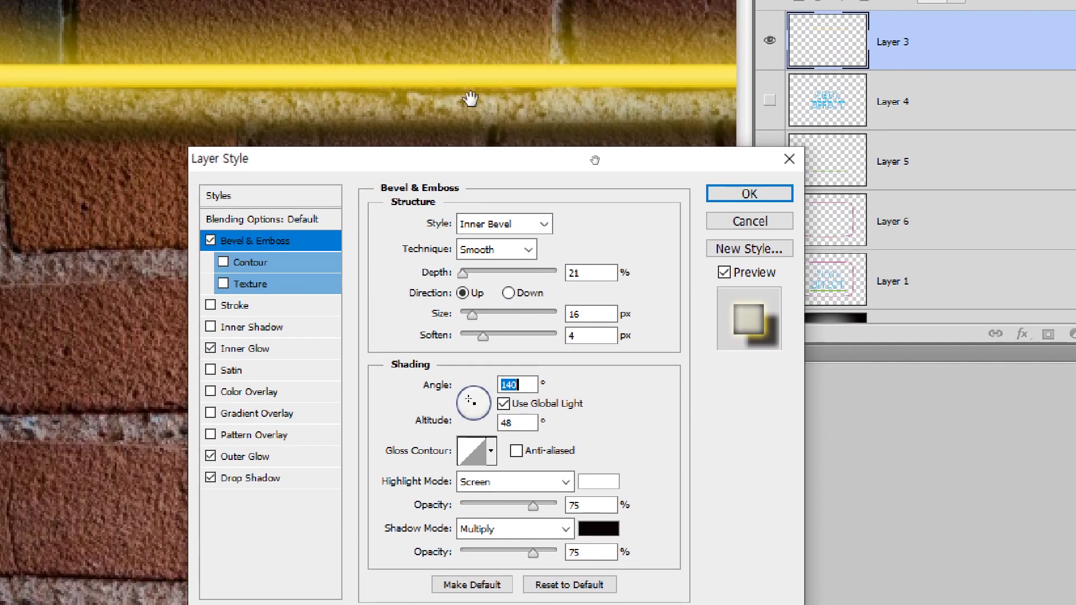
Refine the Bevel & Emboss to a depth of 19% and a size of 14 px.
{"action": "left_click", "coordinate": [586, 274]}
{"action": "key", "text": "Down"}
{"action": "key", "text": "Down"}
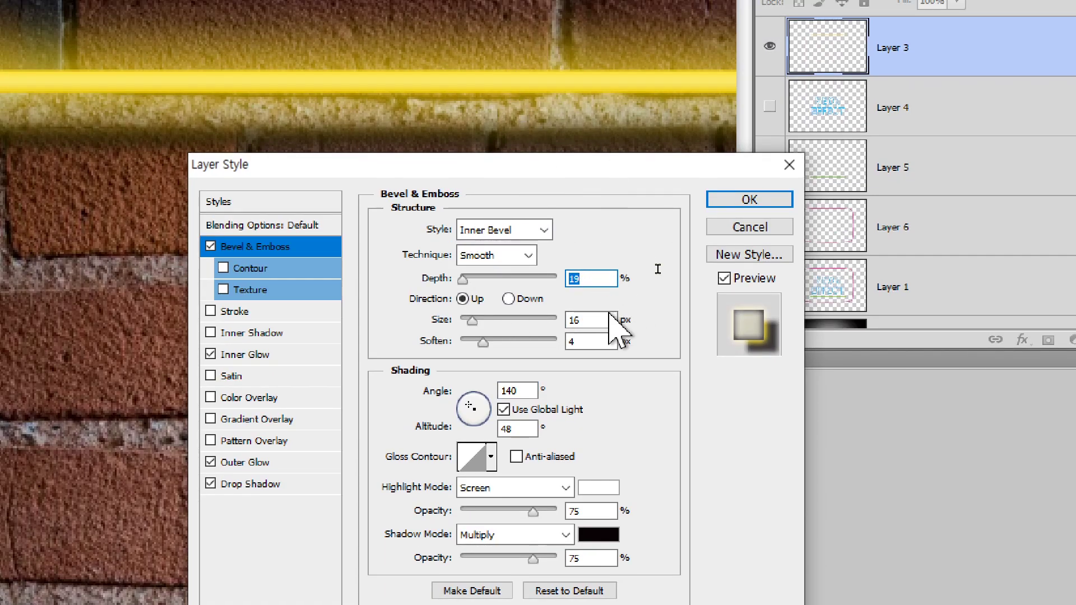
{"action": "left_click", "coordinate": [600, 319]}
{"action": "key", "text": "Down"}
{"action": "key", "text": "Up"}
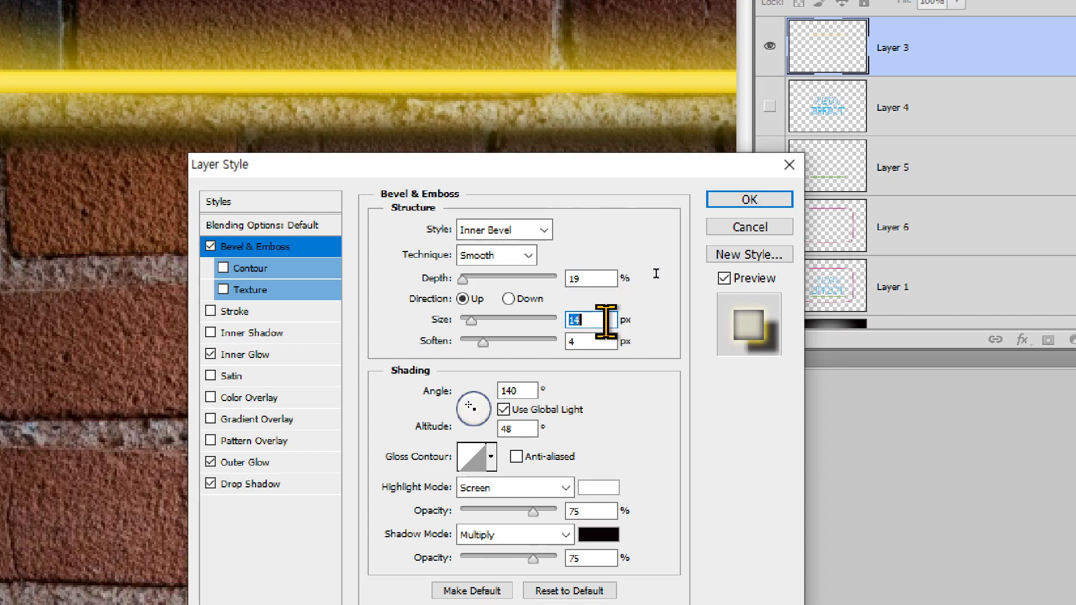
{"action": "key", "text": "Up"}
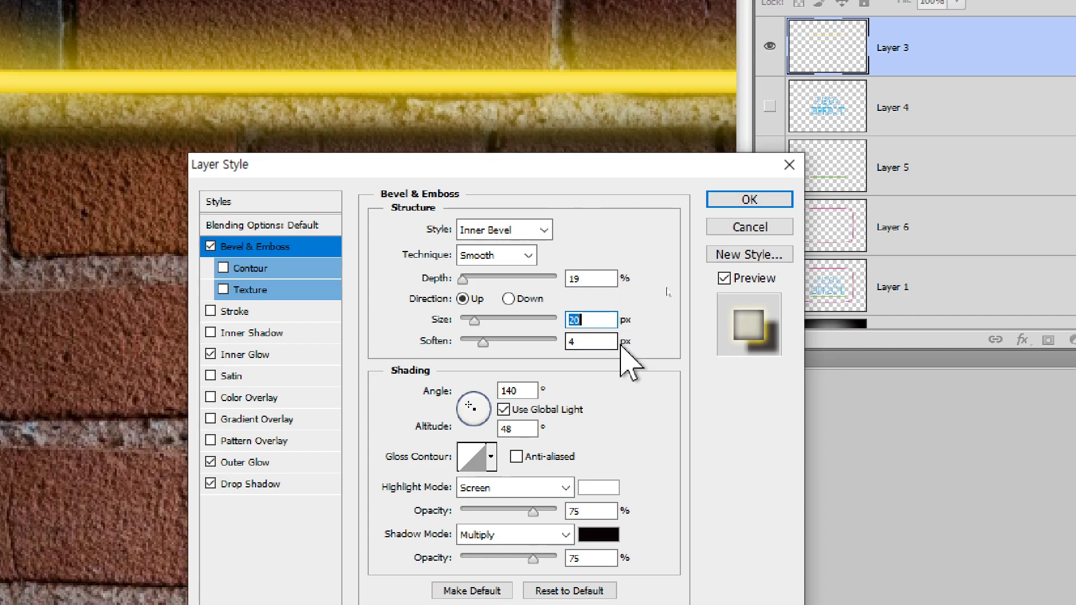
{"action": "key", "text": "Down"}
{"action": "key", "text": "Down"}
{"action": "key", "text": "Down"}
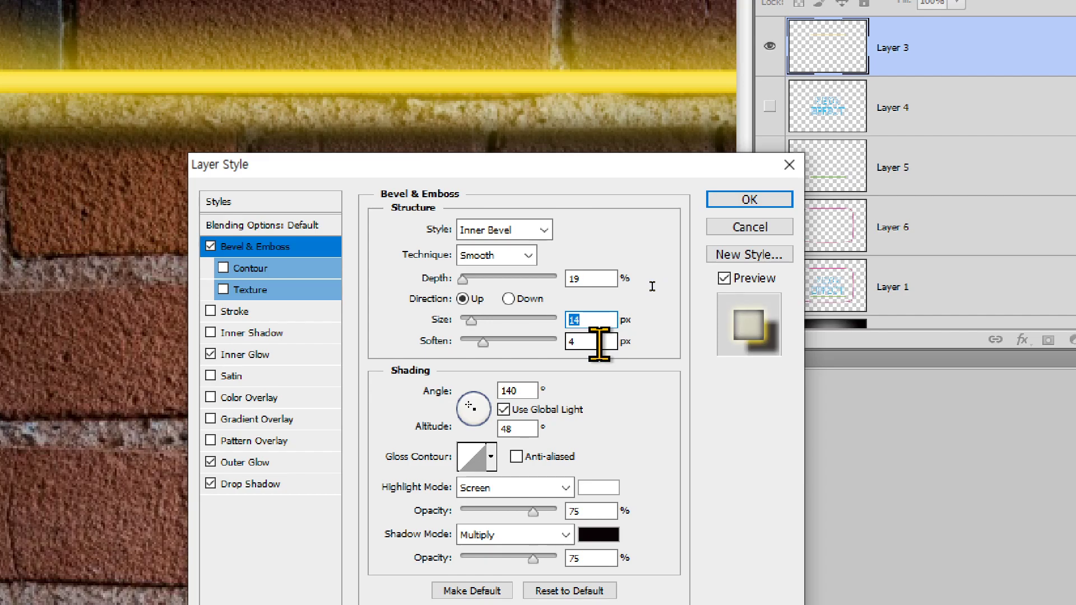
Set the bevel's soften to 3 px, keep the Inner Bevel style and apply the layer style.
{"action": "left_click", "coordinate": [599, 346]}
{"action": "key", "text": "Up"}
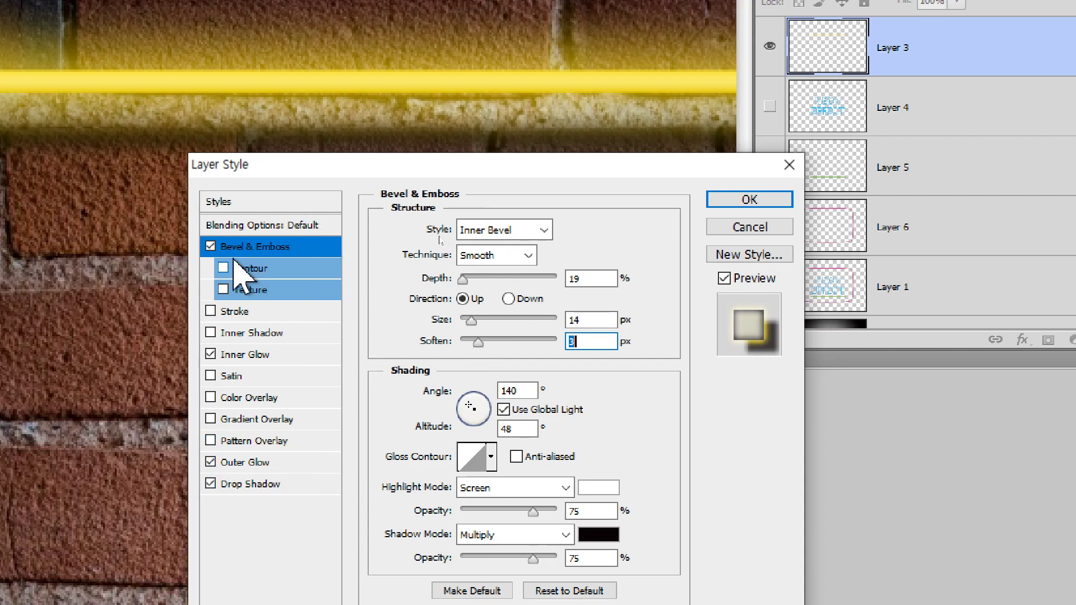
{"action": "left_click", "coordinate": [525, 227]}
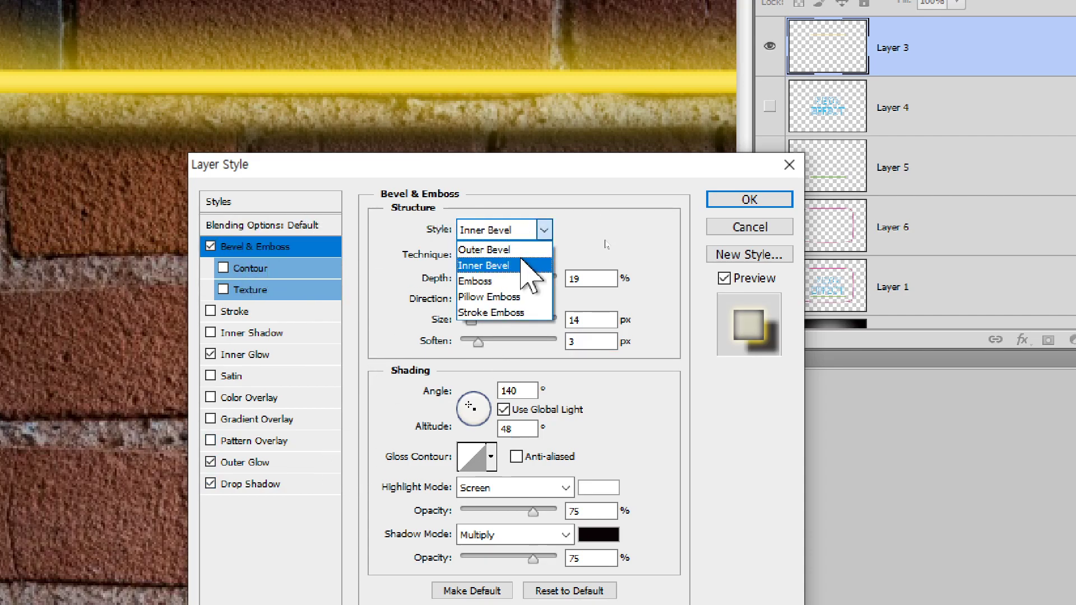
{"action": "left_click", "coordinate": [683, 252]}
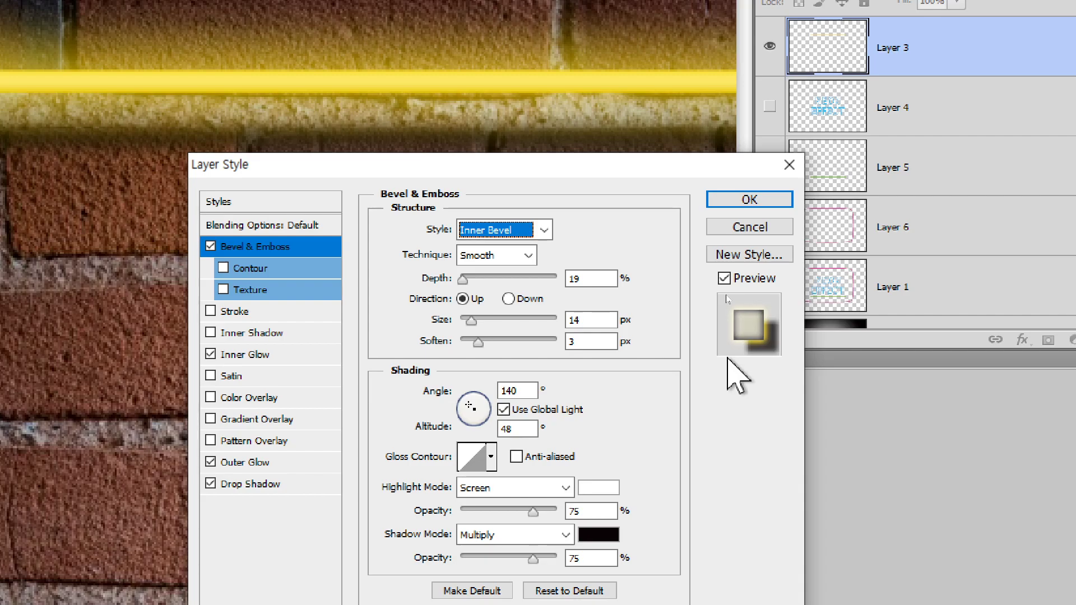
{"action": "left_click", "coordinate": [749, 200]}
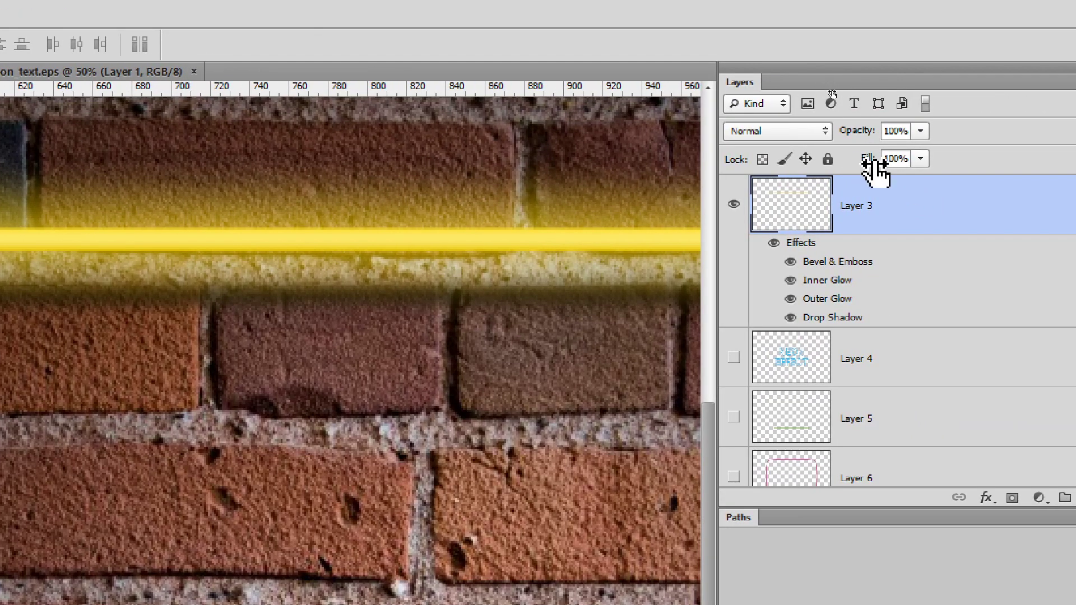
Reduce the fill of the yellow line's layer to 80%, leaving its opacity at 100%.
{"action": "left_click", "coordinate": [920, 159]}
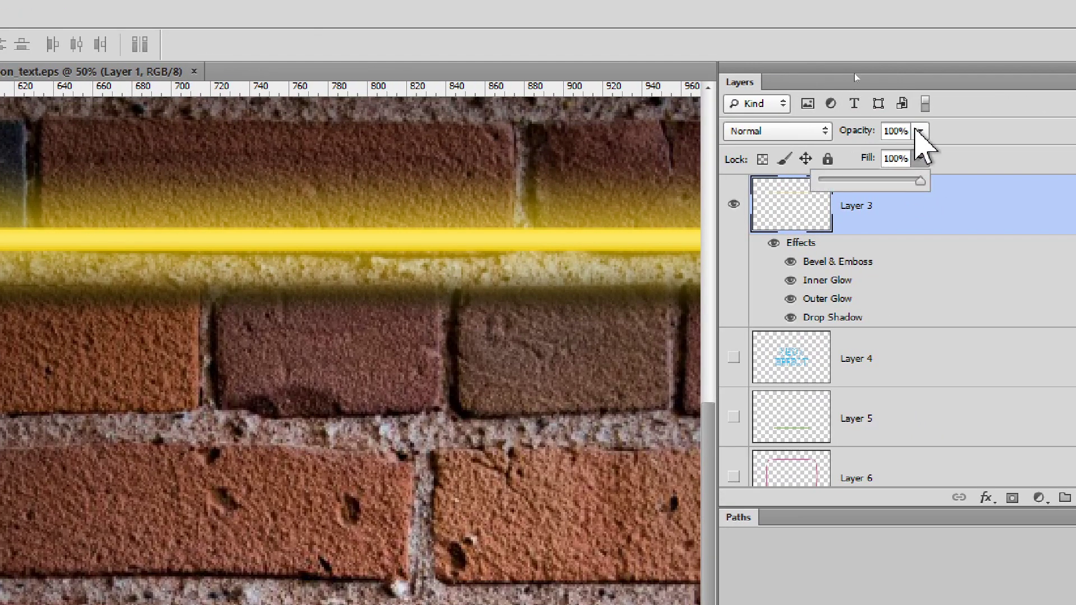
{"action": "left_click", "coordinate": [918, 130]}
{"action": "left_click", "coordinate": [921, 131]}
{"action": "left_click", "coordinate": [920, 159]}
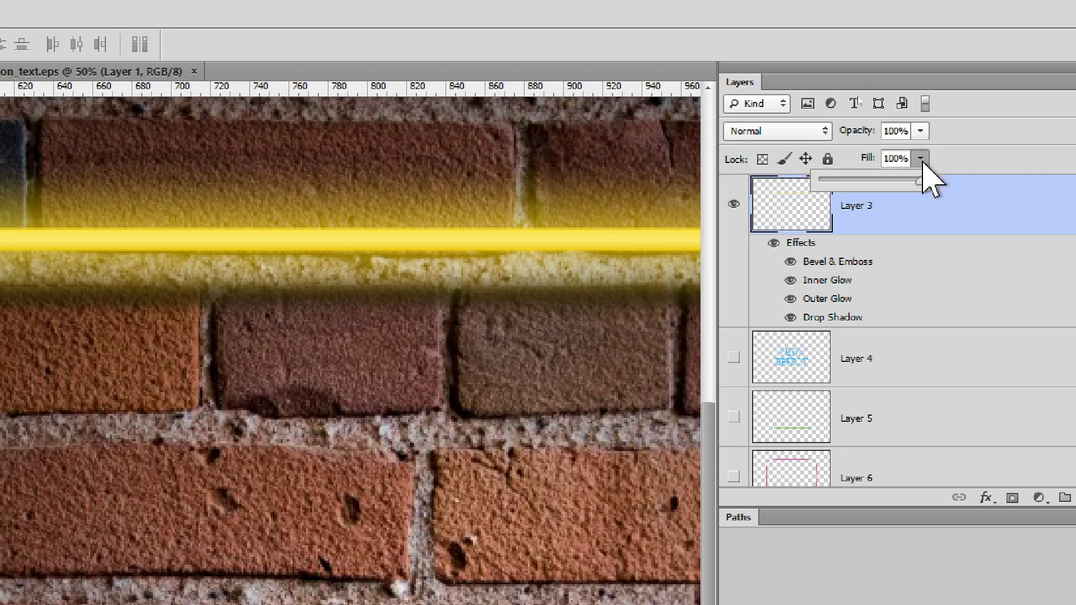
{"action": "left_click_drag", "start_coordinate": [913, 190], "coordinate": [903, 196]}
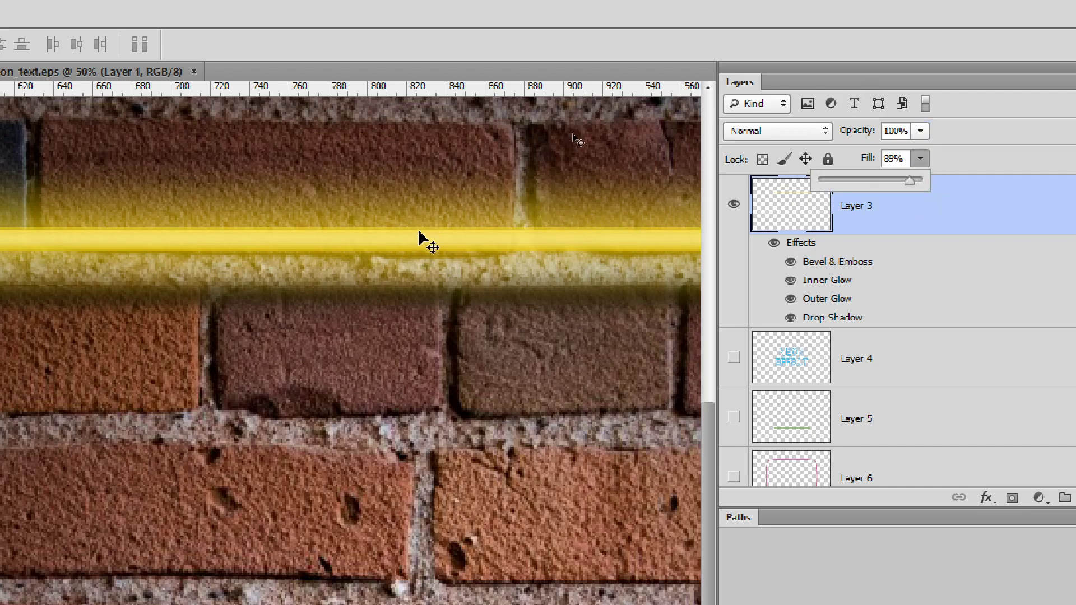
{"action": "left_click_drag", "start_coordinate": [908, 181], "coordinate": [971, 204]}
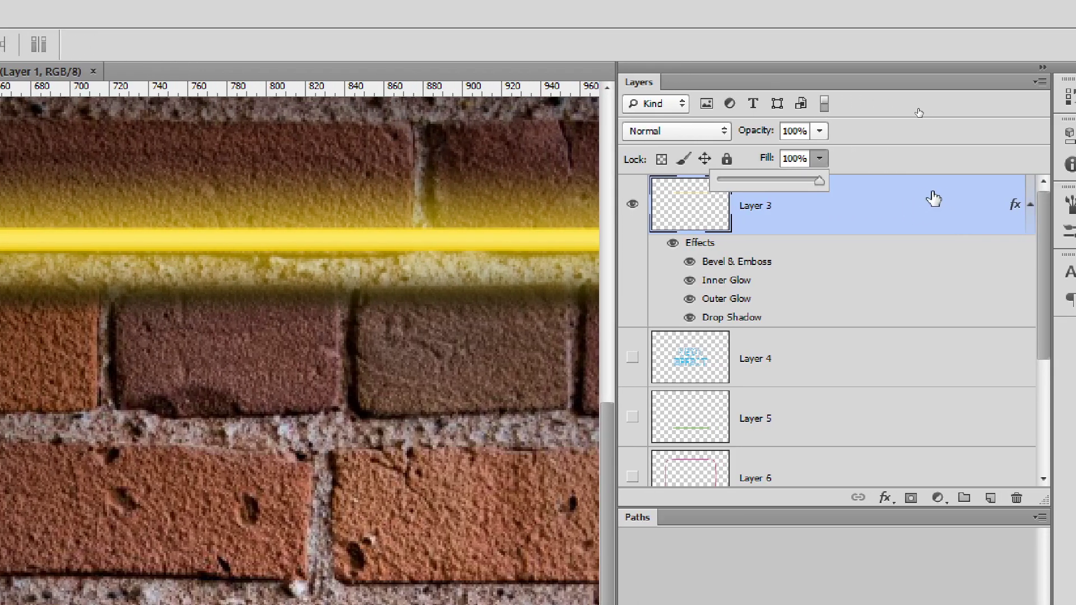
{"action": "left_click", "coordinate": [796, 180]}
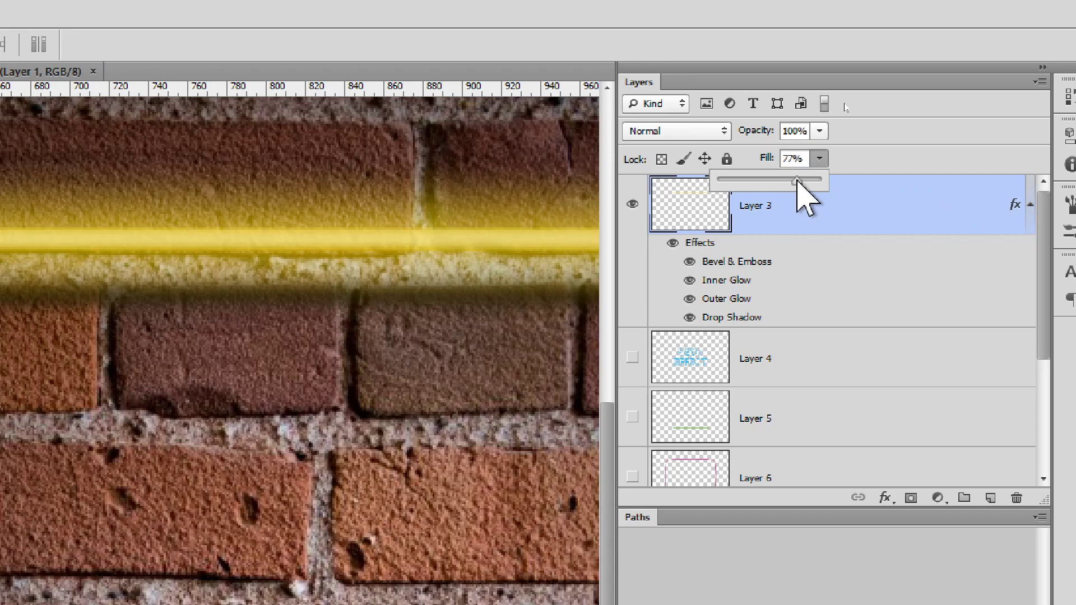
{"action": "left_click_drag", "start_coordinate": [796, 181], "coordinate": [801, 180]}
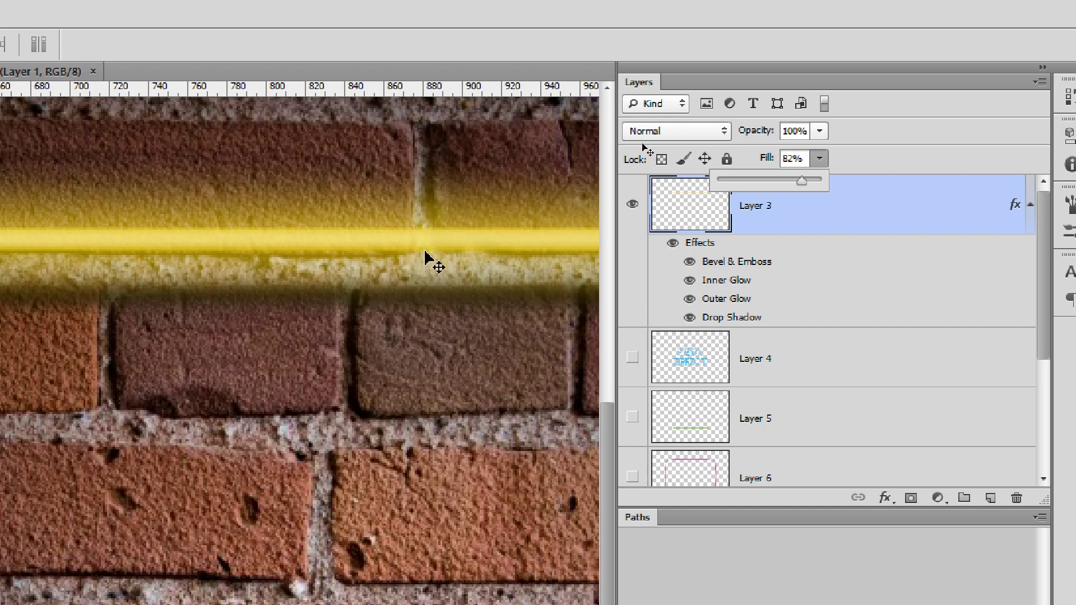
{"action": "left_click", "coordinate": [795, 158]}
{"action": "type", "text": "80"}
{"action": "key", "text": "Return"}
Rename the yellow line's layer to "yellow".
{"action": "double_click", "coordinate": [752, 207]}
{"action": "type", "text": "yellow"}
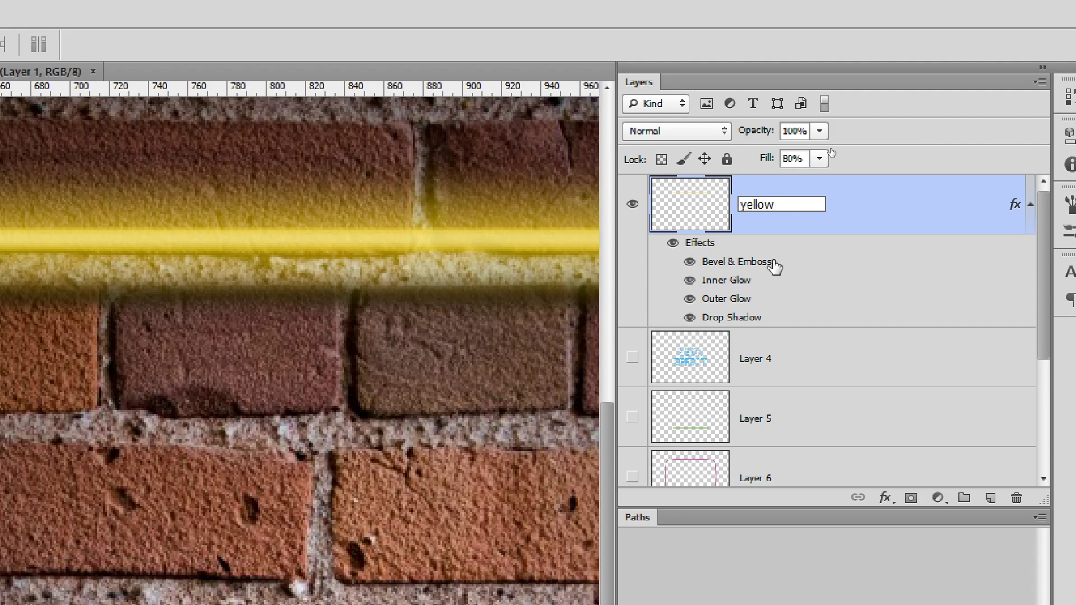
{"action": "key", "text": "Return"}
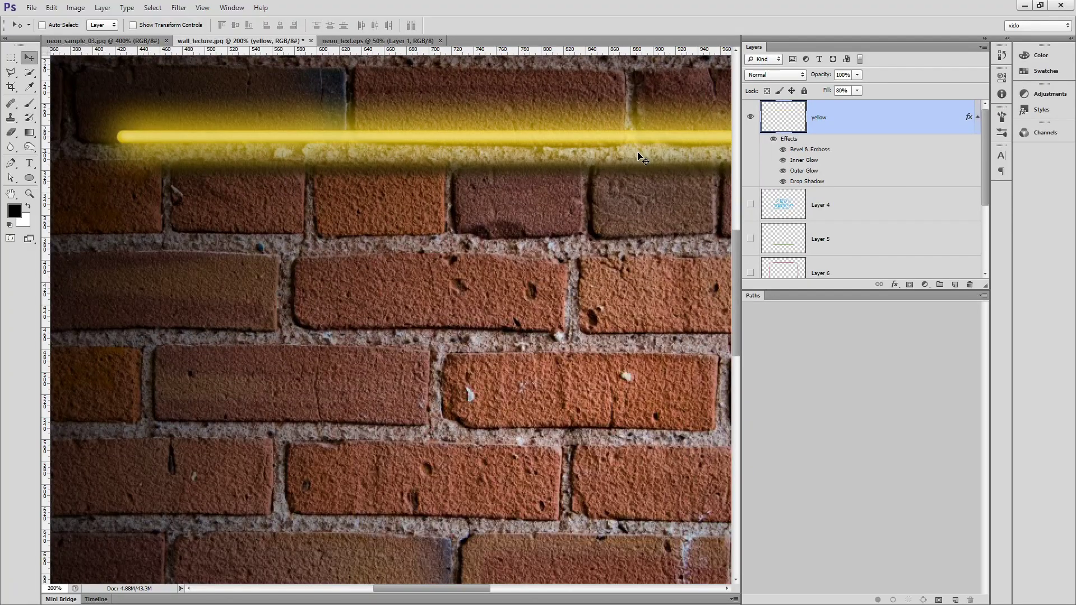
Show Layer 4, Layer 5 and Layer 6, and enlarge the layer list to fit more layers.
{"action": "scroll", "coordinate": [437, 276], "scroll_direction": "down", "scroll_amount": 3}
{"action": "scroll", "coordinate": [642, 160], "scroll_direction": "down", "scroll_amount": 5}
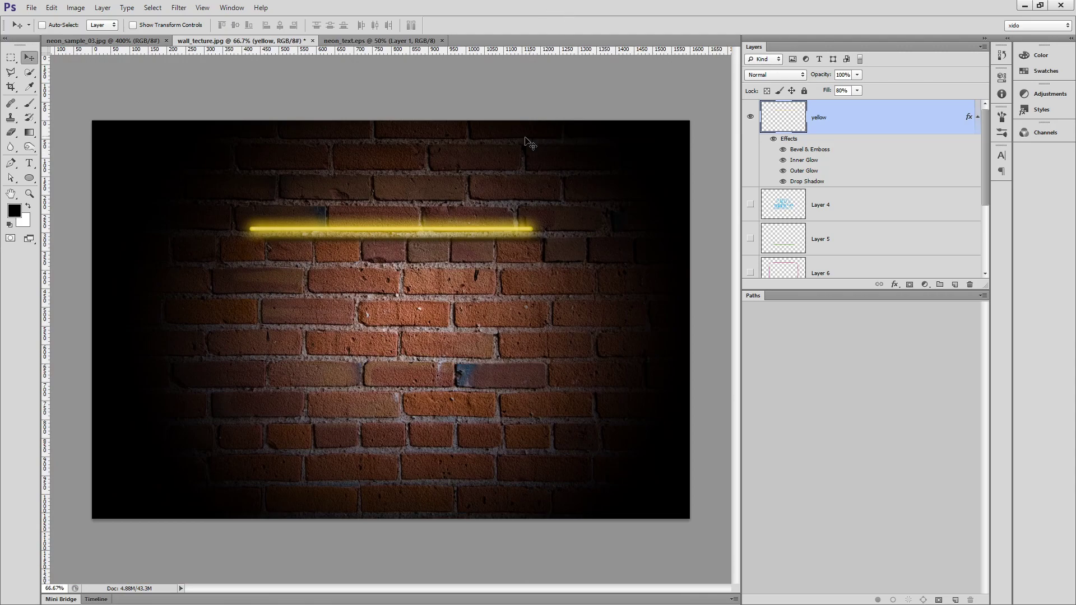
{"action": "left_click", "coordinate": [419, 309]}
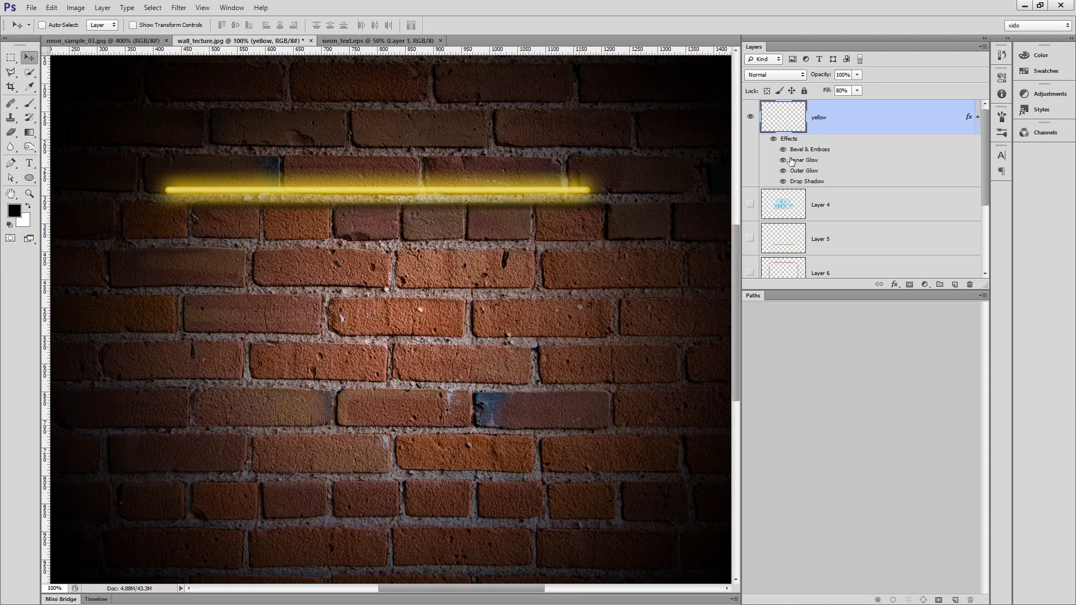
{"action": "scroll", "coordinate": [774, 240], "scroll_direction": "down", "scroll_amount": 3}
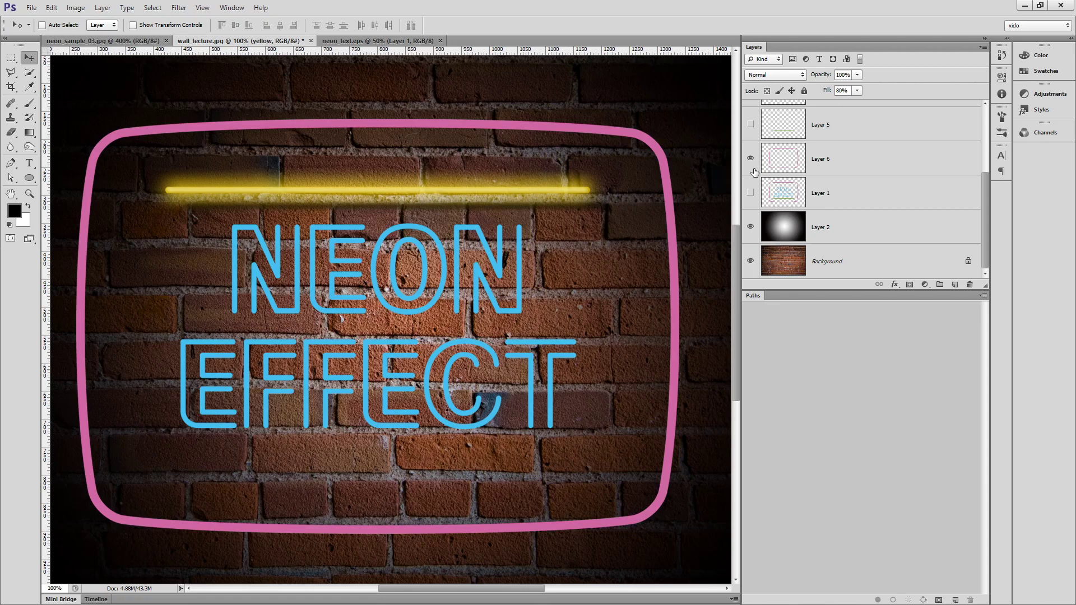
{"action": "left_click", "coordinate": [750, 124]}
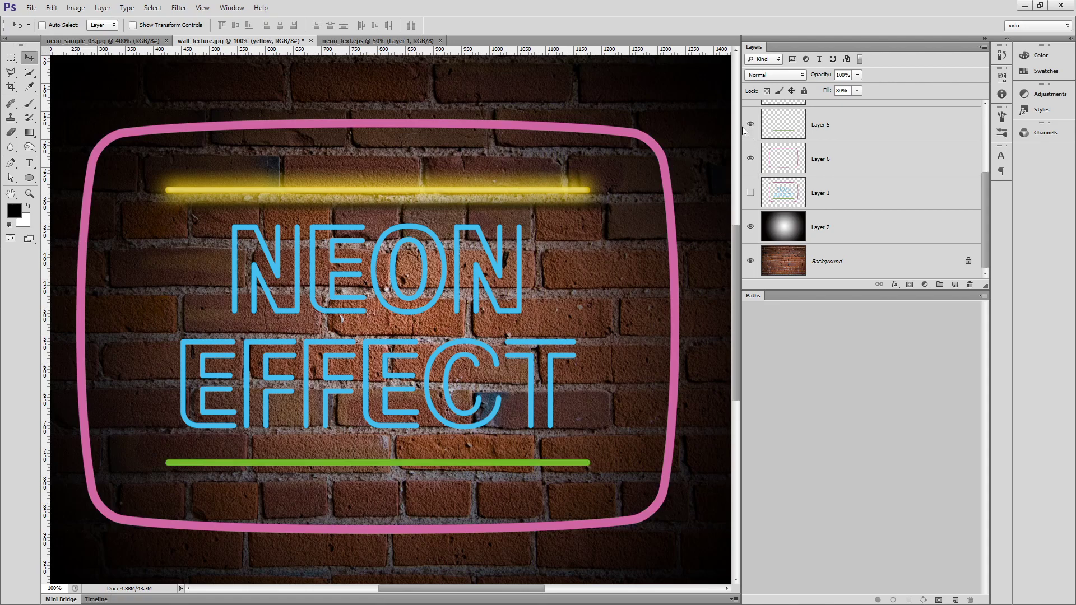
{"action": "left_click_drag", "start_coordinate": [862, 290], "coordinate": [857, 496]}
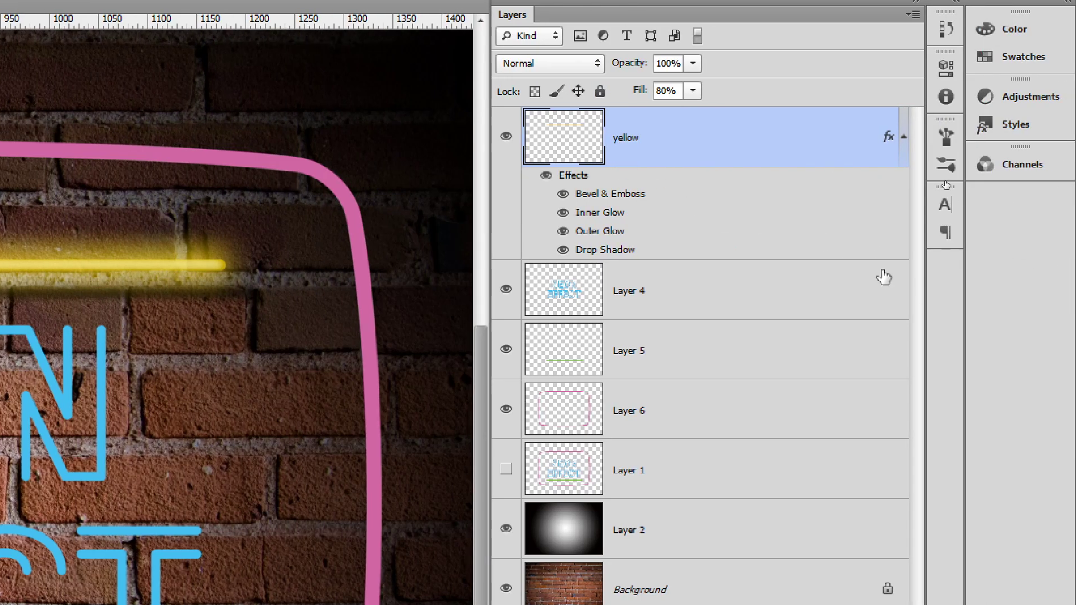
Copy the layer style of the yellow layer and paste it onto Layer 4, Layer 5 and Layer 6.
{"action": "right_click", "coordinate": [763, 129]}
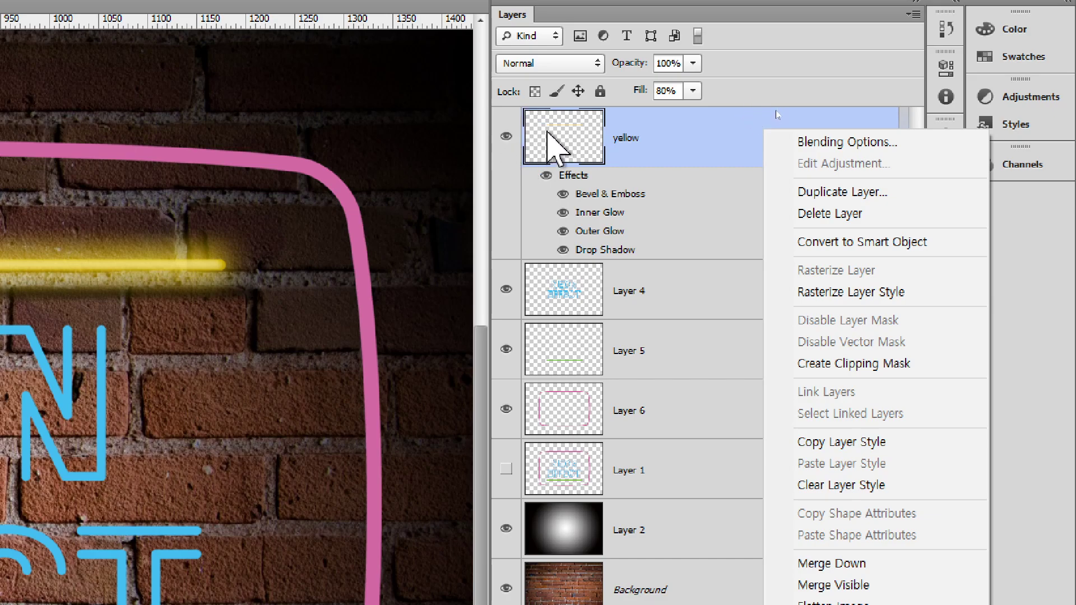
{"action": "left_click", "coordinate": [859, 442]}
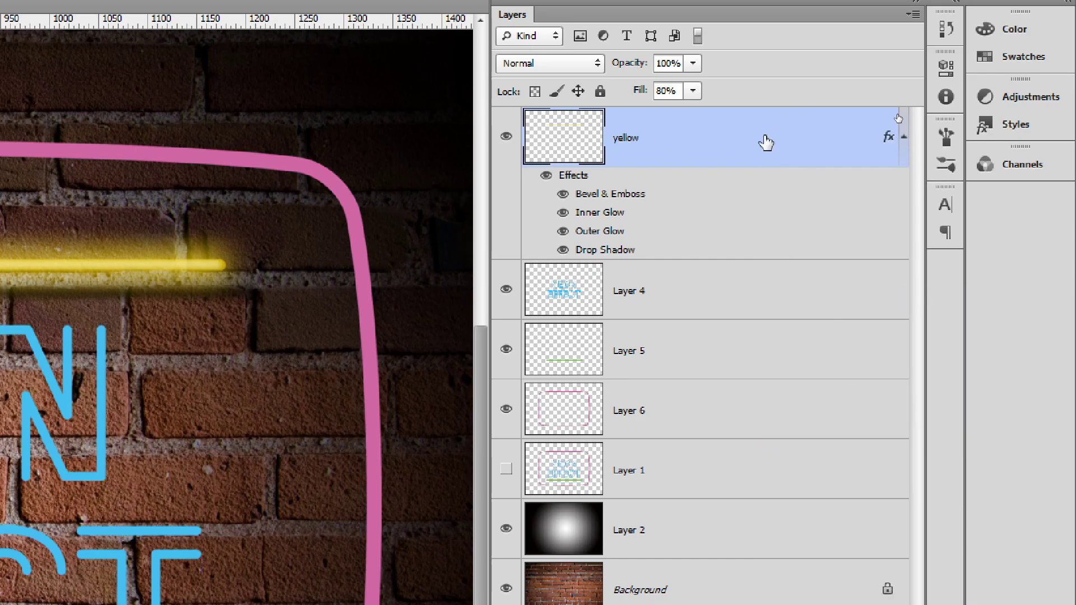
{"action": "left_click", "coordinate": [826, 305]}
{"action": "left_click", "coordinate": [780, 401], "text": "shift"}
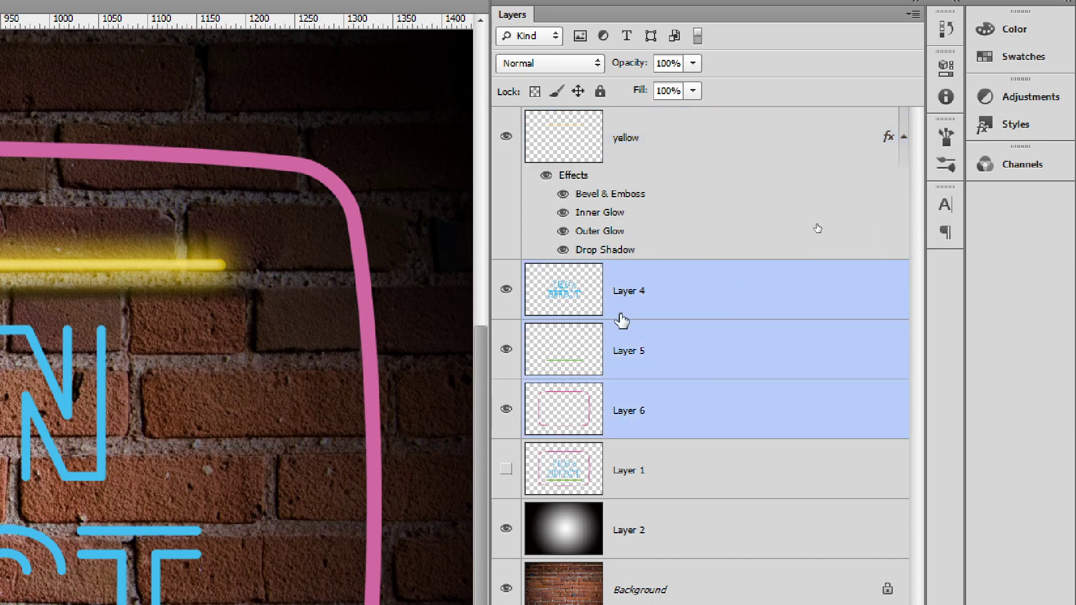
{"action": "right_click", "coordinate": [821, 286]}
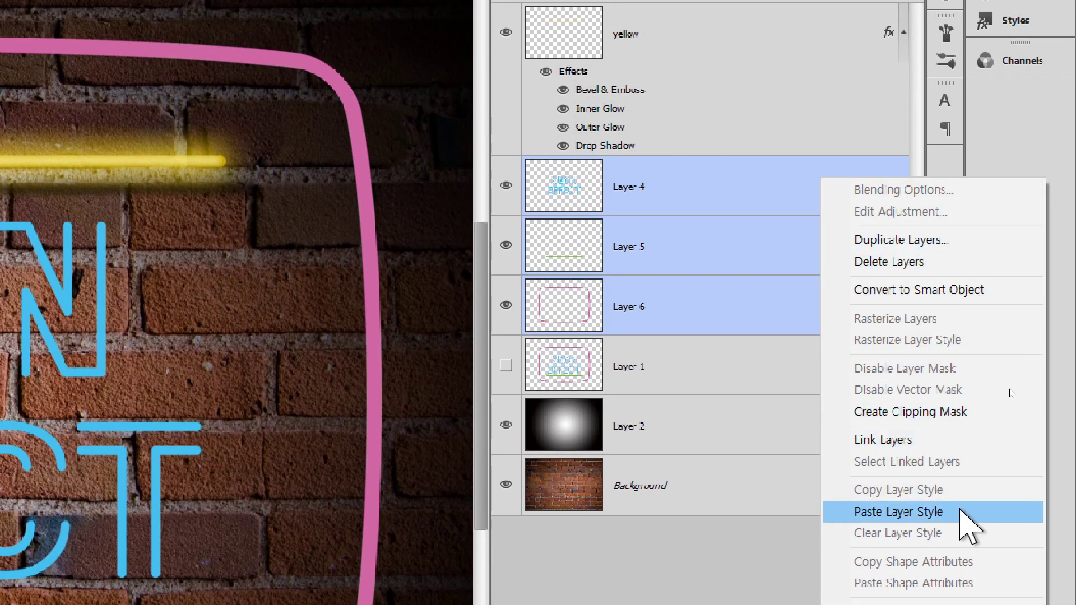
{"action": "left_click", "coordinate": [960, 511]}
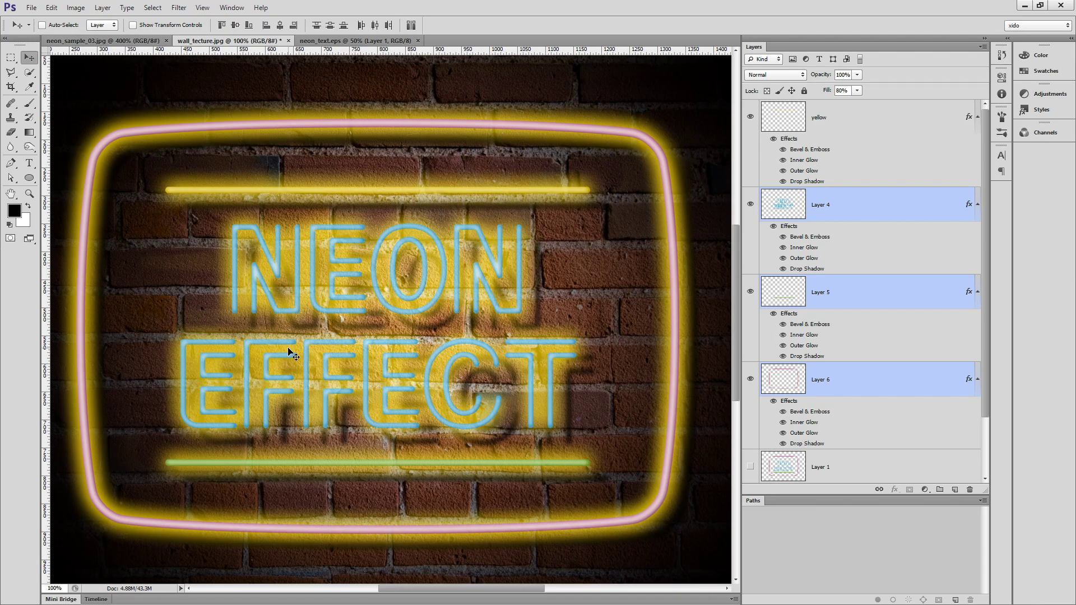
Undo the layer style pasted onto Layer 4, Layer 5 and Layer 6, and preview the yellow layer's effects off and on.
{"action": "key", "text": "ctrl+minus"}
{"action": "key", "text": "ctrl+z"}
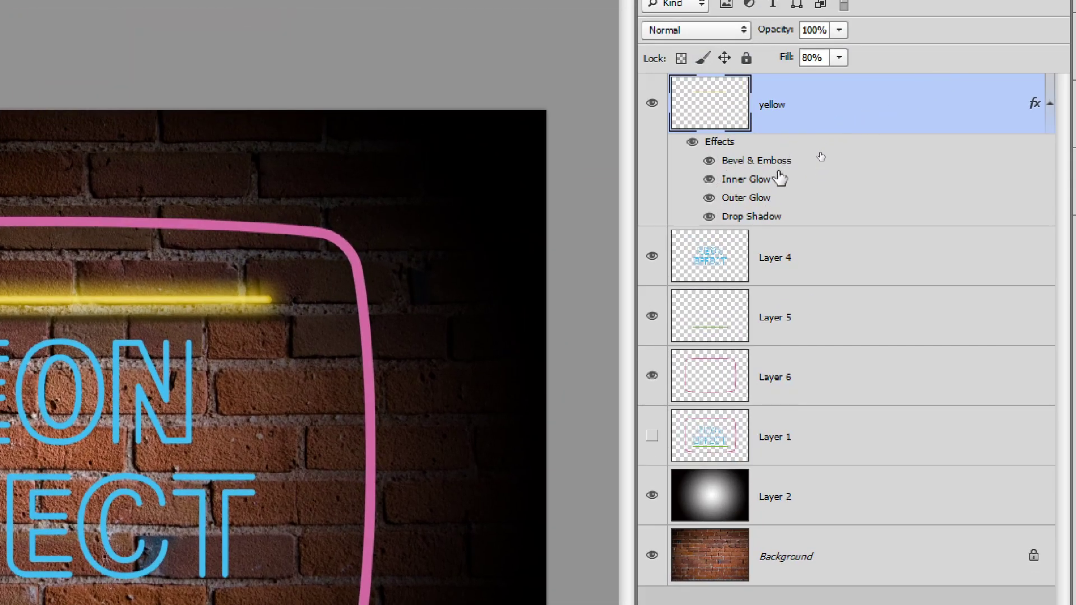
{"action": "left_click", "coordinate": [694, 143]}
{"action": "left_click", "coordinate": [694, 143]}
{"action": "left_click", "coordinate": [693, 143]}
{"action": "left_click", "coordinate": [694, 143]}
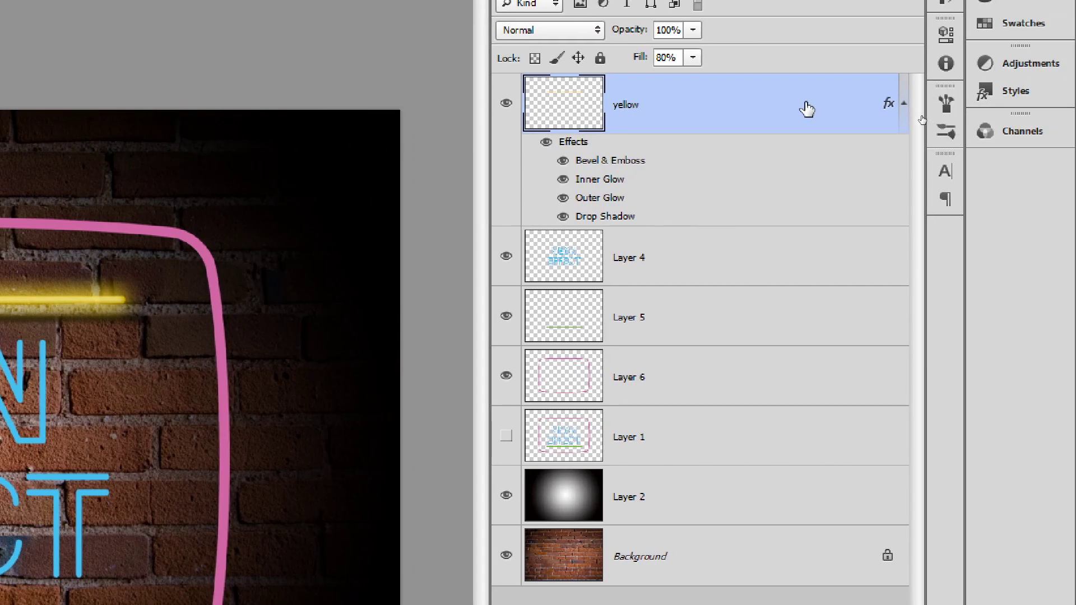
Copy the layer style of the yellow layer.
{"action": "right_click", "coordinate": [807, 107]}
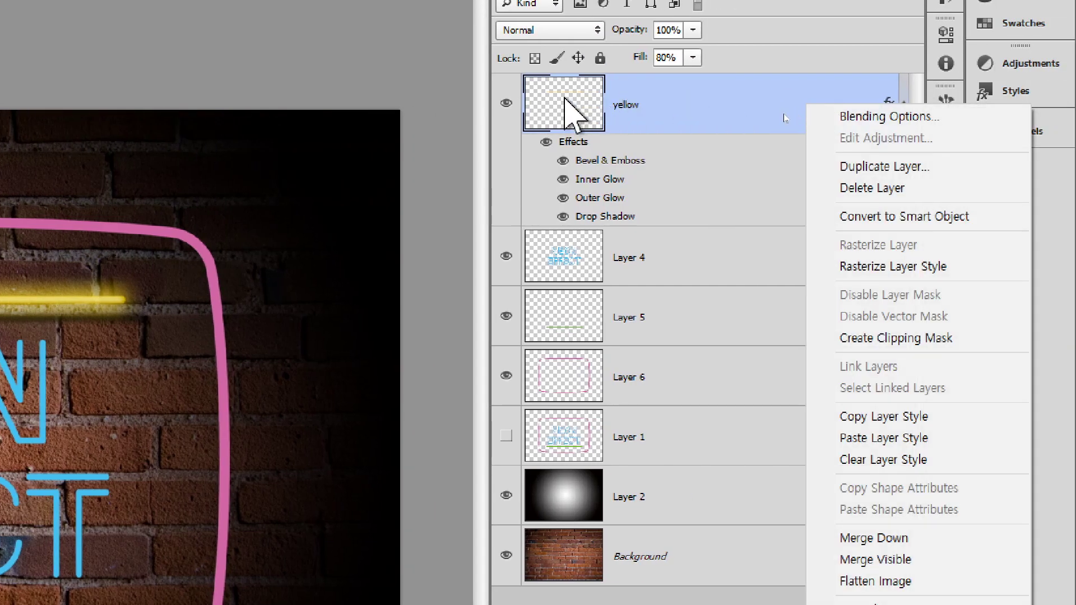
{"action": "right_click", "coordinate": [564, 98]}
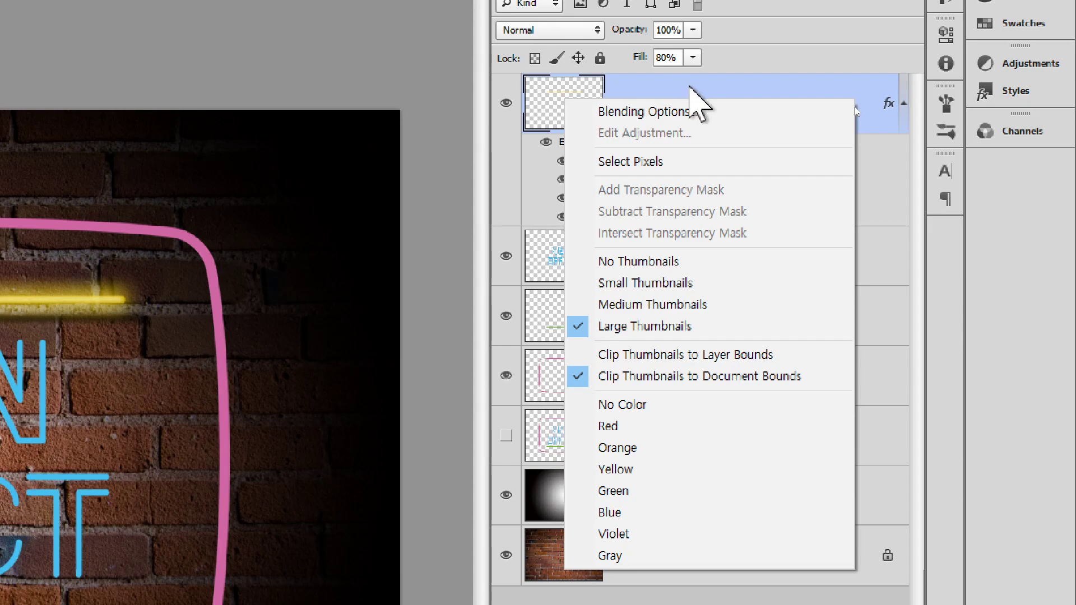
{"action": "right_click", "coordinate": [690, 87]}
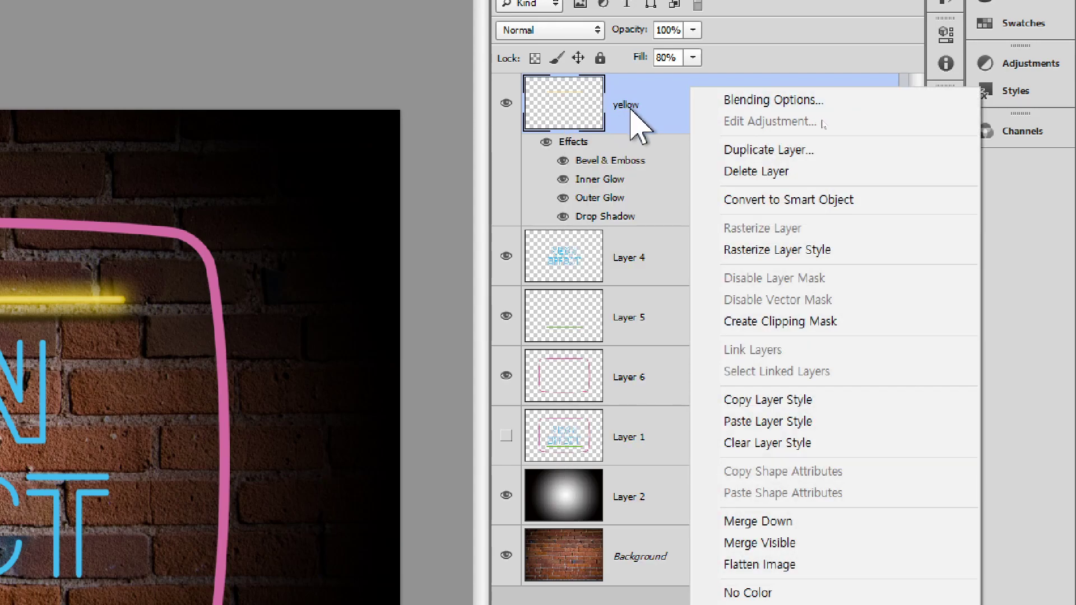
{"action": "right_click", "coordinate": [632, 109]}
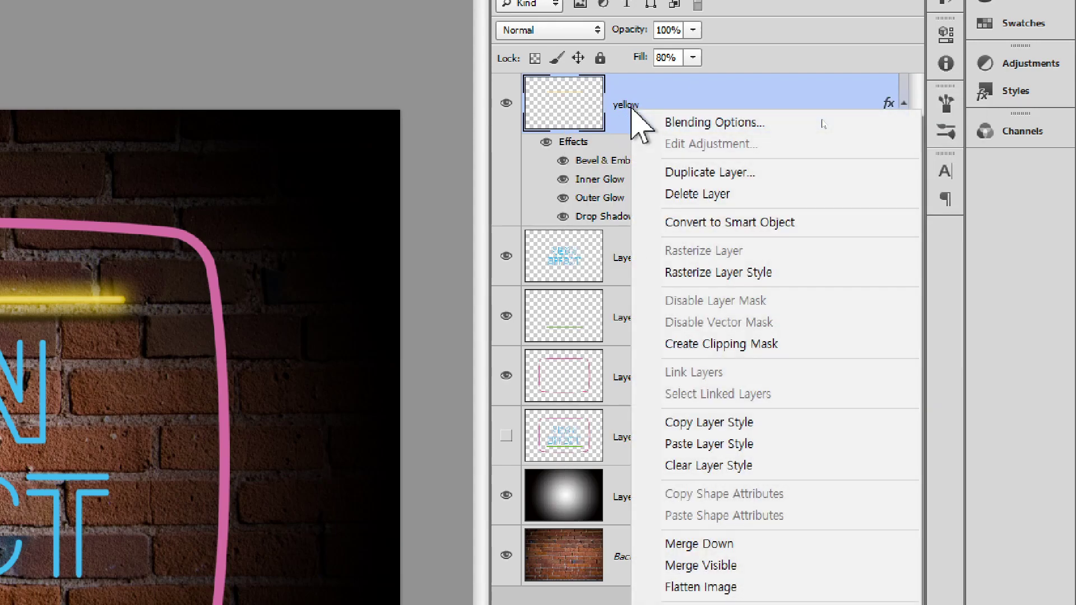
{"action": "right_click", "coordinate": [721, 100]}
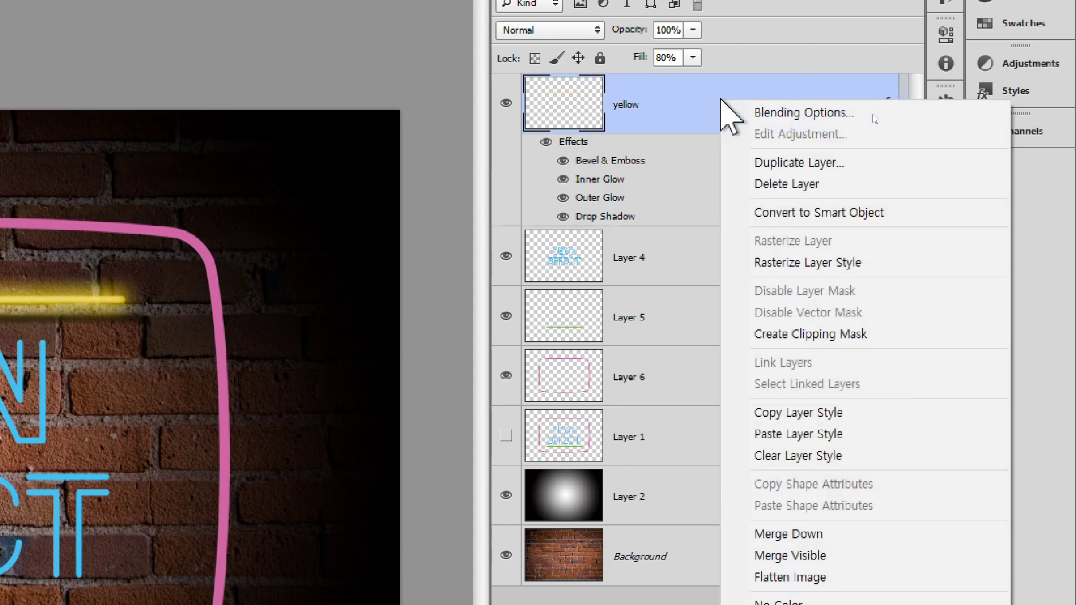
{"action": "left_click", "coordinate": [833, 412]}
Paste the copied layer style onto Layer 4, Layer 5 and Layer 6 together.
{"action": "left_click", "coordinate": [742, 266]}
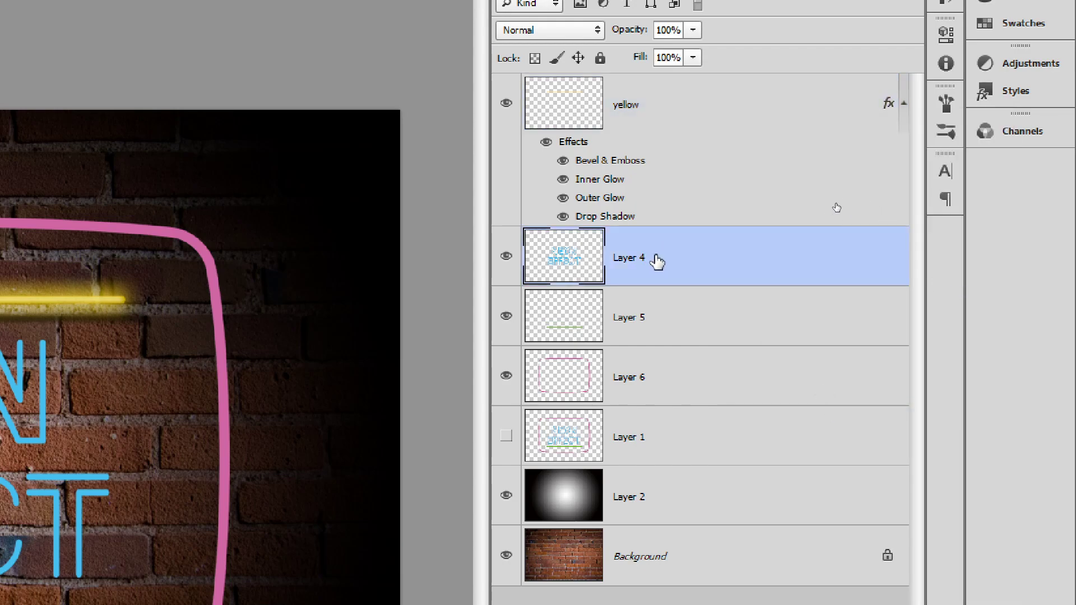
{"action": "left_click", "coordinate": [694, 380], "text": "shift"}
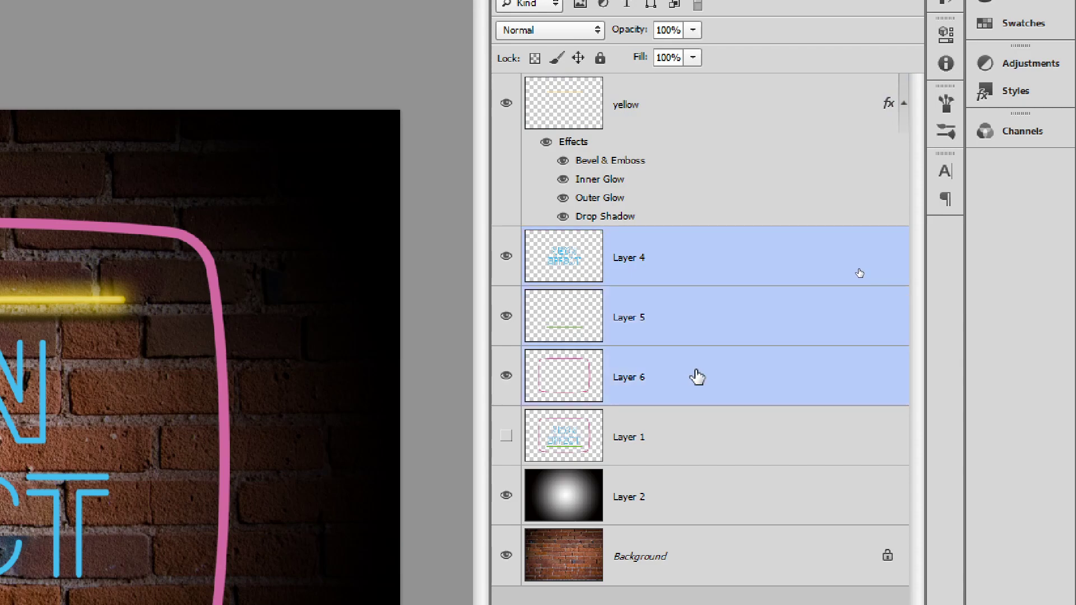
{"action": "right_click", "coordinate": [748, 363]}
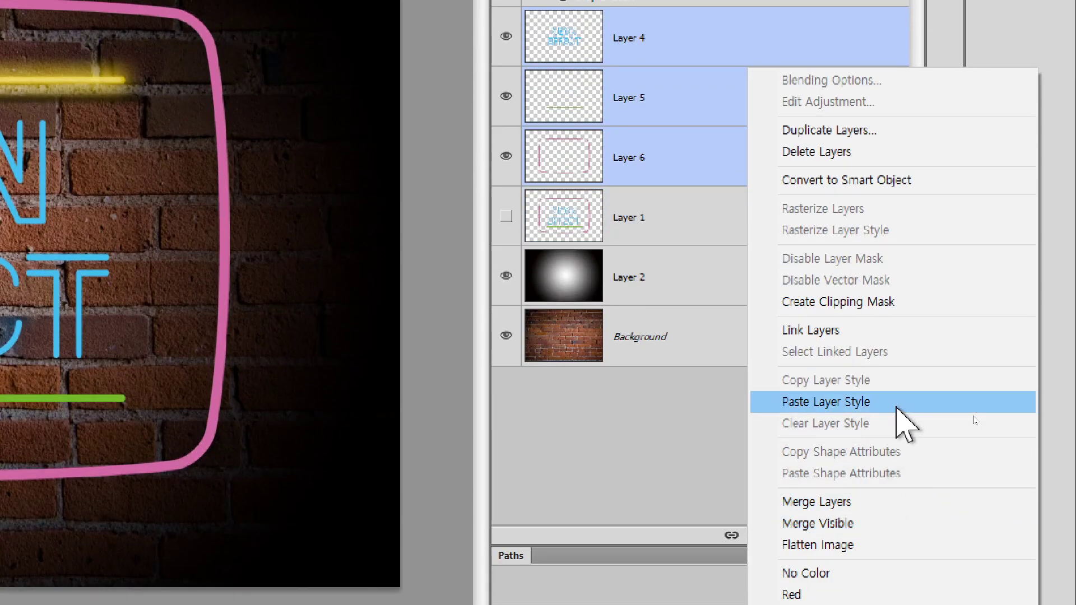
{"action": "left_click", "coordinate": [897, 404]}
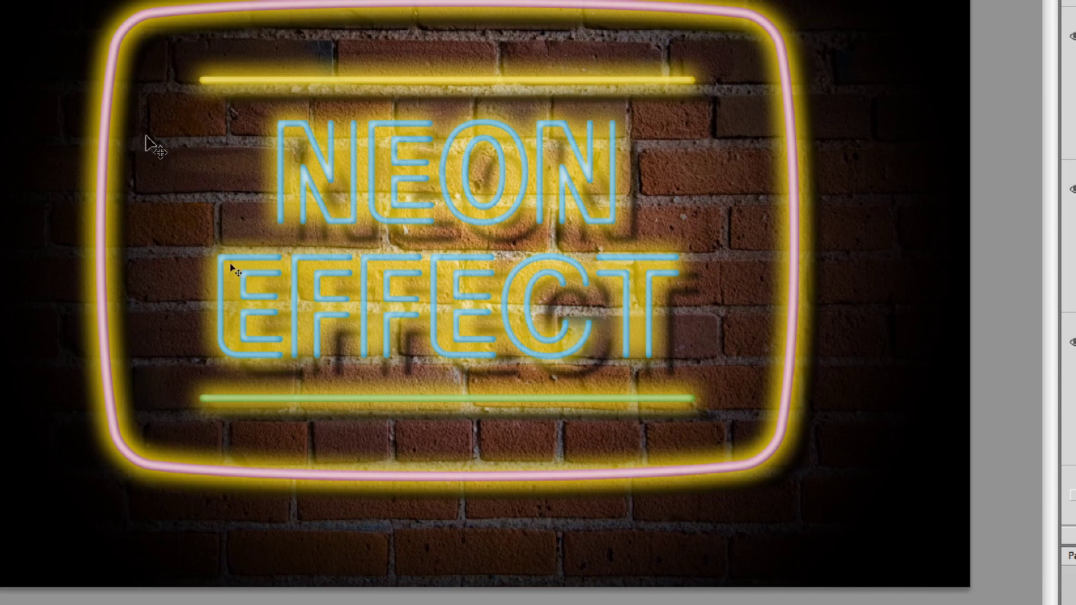
Inspect the styled text up close and check which artwork Layer 4 holds by hiding and showing it.
{"action": "left_click", "coordinate": [621, 200]}
{"action": "left_click_drag", "start_coordinate": [605, 204], "coordinate": [962, 192]}
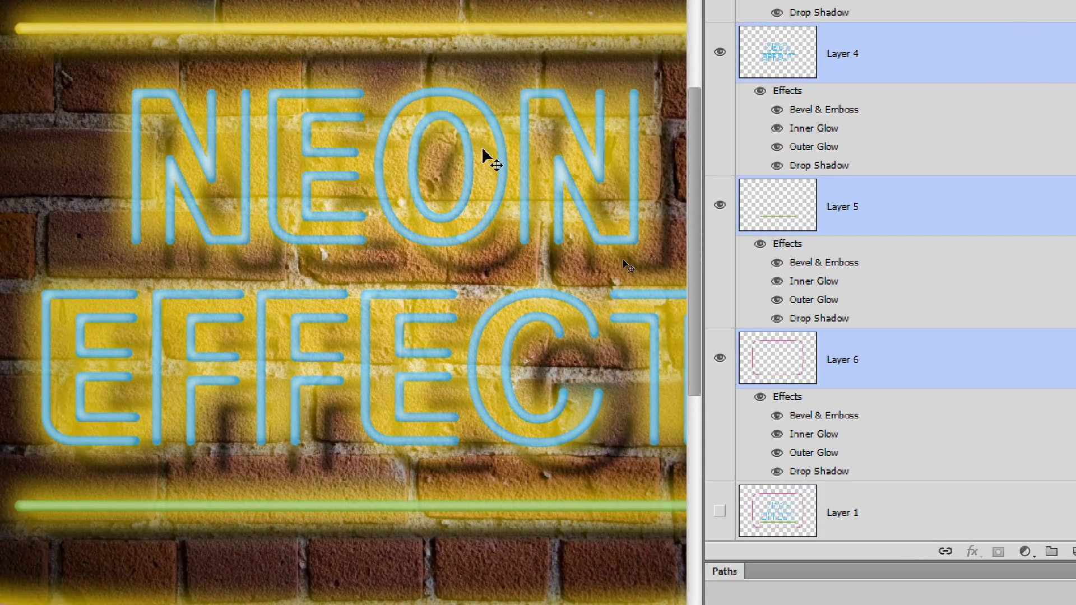
{"action": "left_click", "coordinate": [653, 74]}
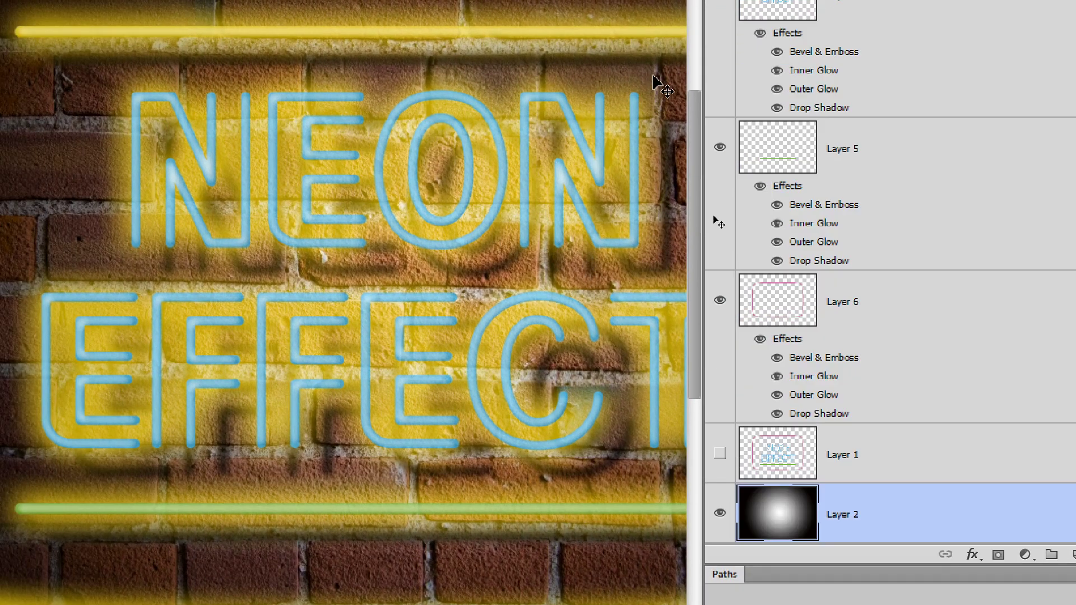
{"action": "scroll", "coordinate": [869, 227], "scroll_direction": "up", "scroll_amount": 3}
{"action": "left_click", "coordinate": [863, 52]}
{"action": "left_click", "coordinate": [723, 59]}
{"action": "left_click", "coordinate": [720, 88]}
{"action": "left_click", "coordinate": [720, 89]}
{"action": "left_click", "coordinate": [720, 88]}
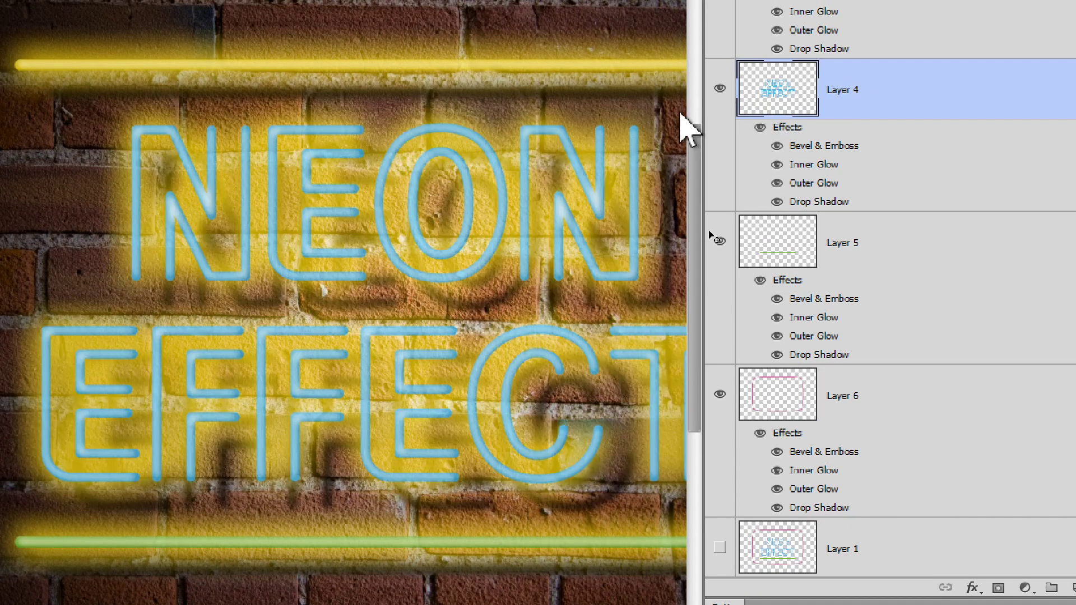
Change Layer 4's Inner Glow colour to a light blue based on the blue sampled from the text.
{"action": "double_click", "coordinate": [915, 94]}
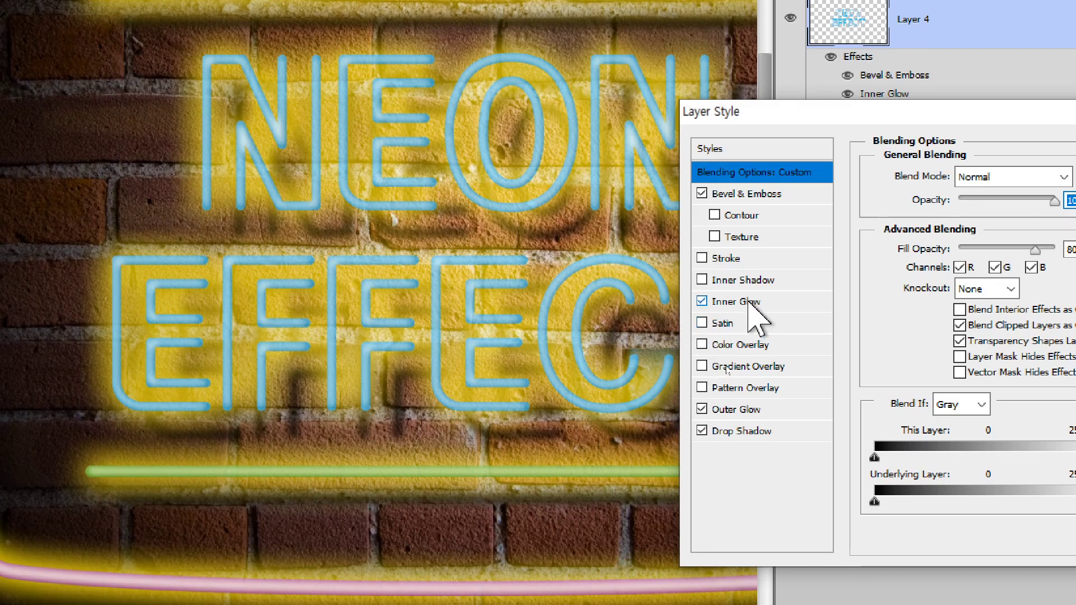
{"action": "left_click", "coordinate": [739, 381]}
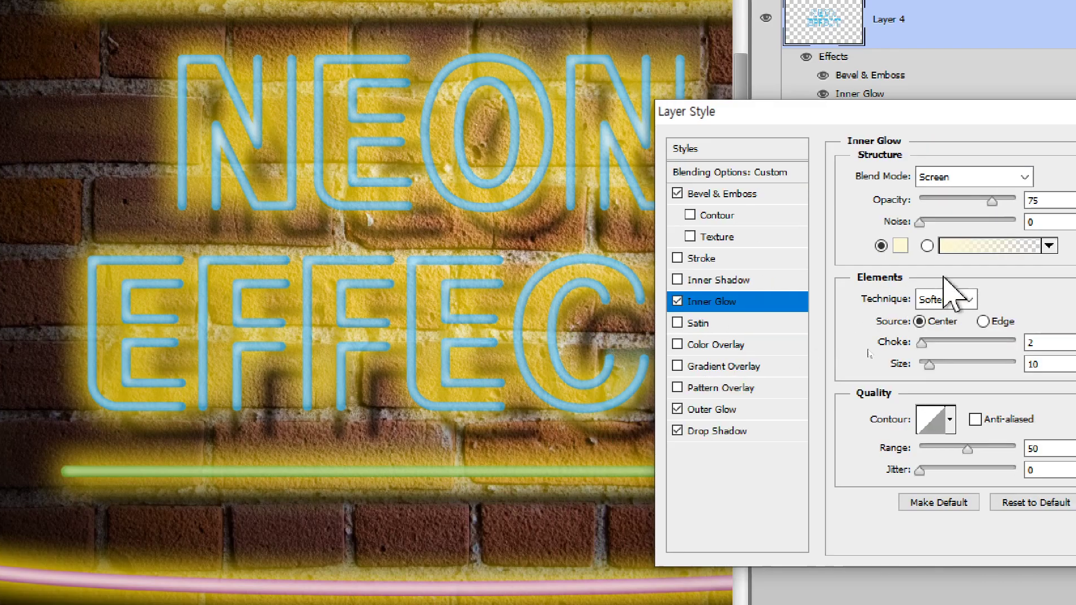
{"action": "left_click", "coordinate": [865, 246]}
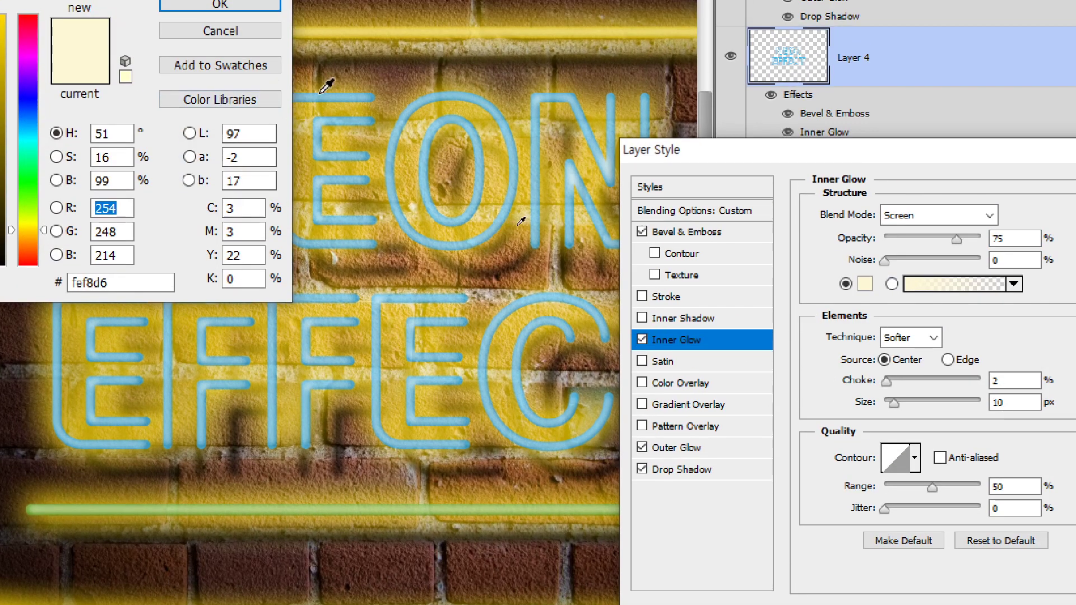
{"action": "left_click", "coordinate": [327, 95]}
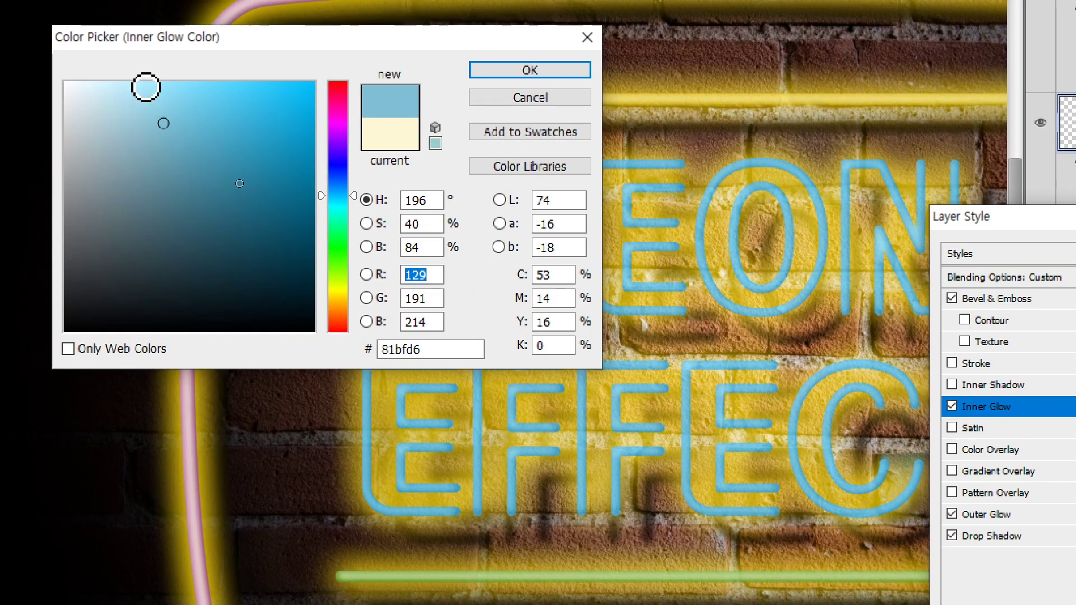
{"action": "left_click", "coordinate": [137, 82]}
{"action": "left_click", "coordinate": [519, 70]}
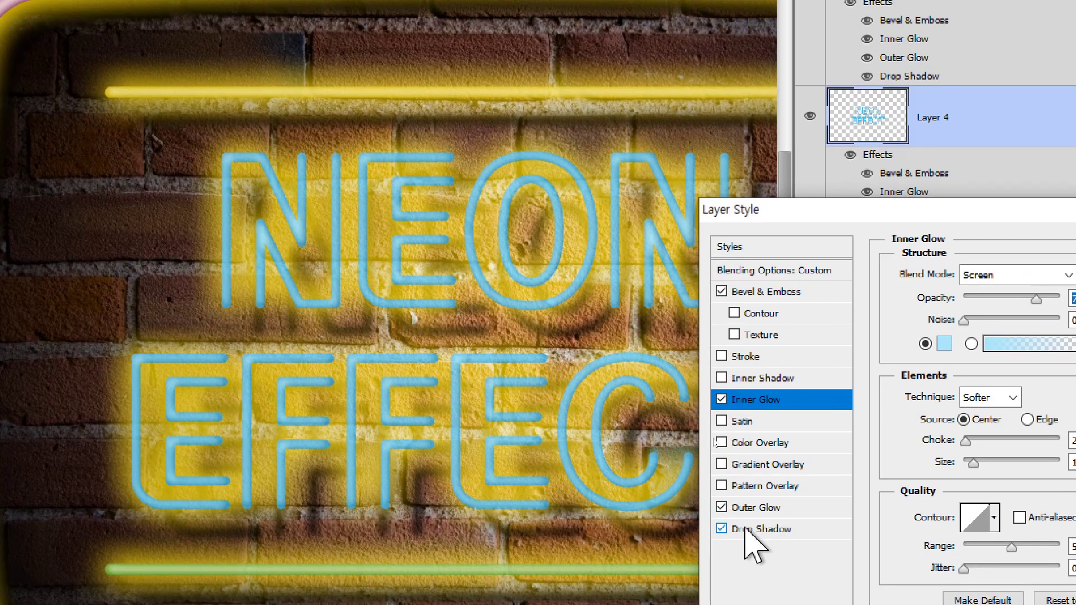
Set Layer 4's Outer Glow colour to the blue #80bbd1 sampled from the text.
{"action": "left_click", "coordinate": [771, 508]}
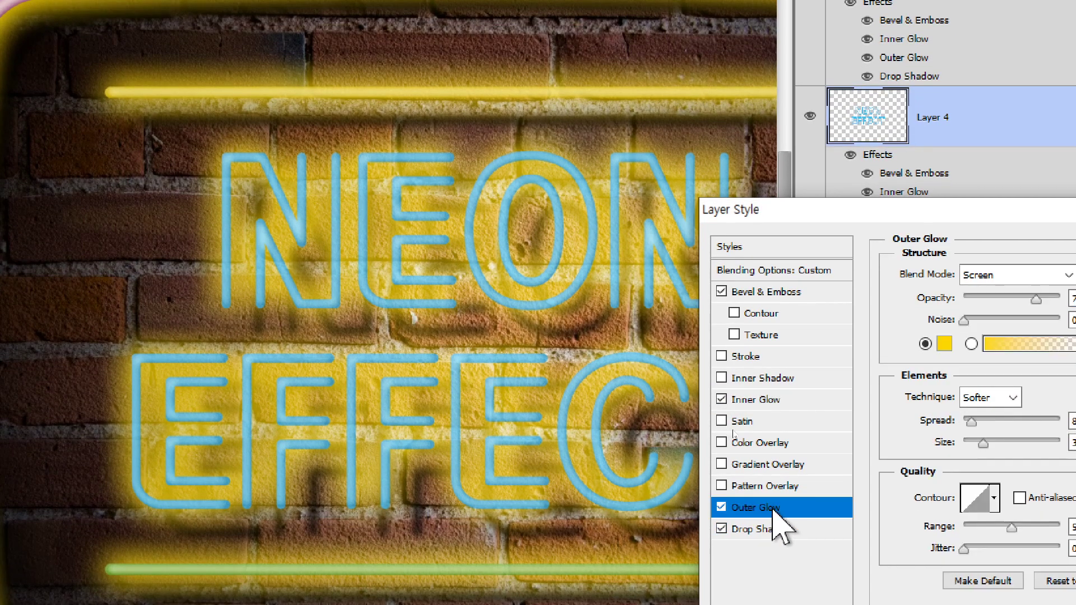
{"action": "left_click", "coordinate": [943, 345]}
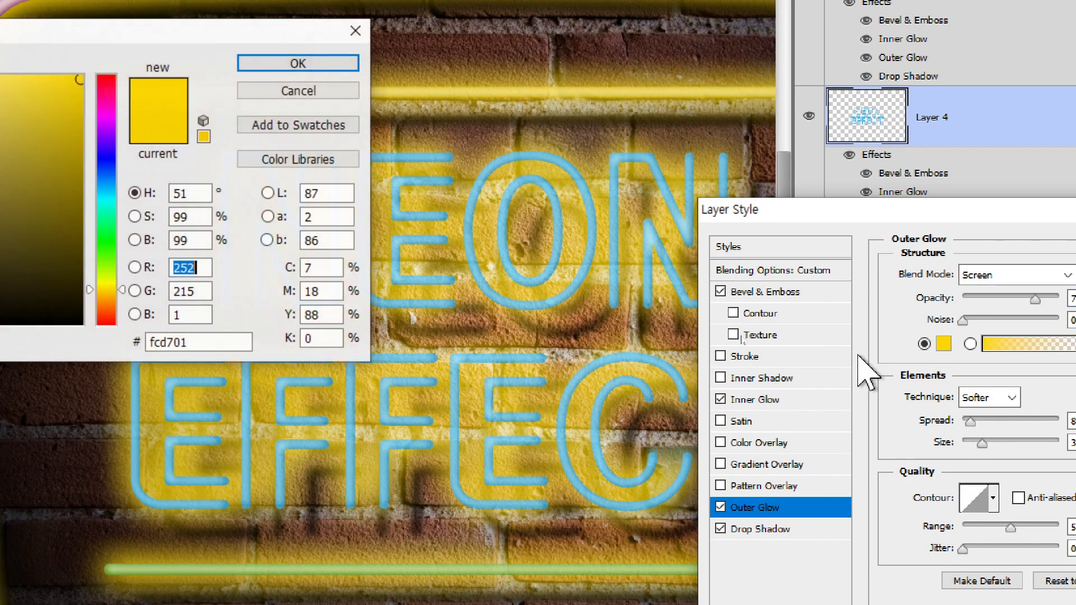
{"action": "left_click", "coordinate": [589, 252]}
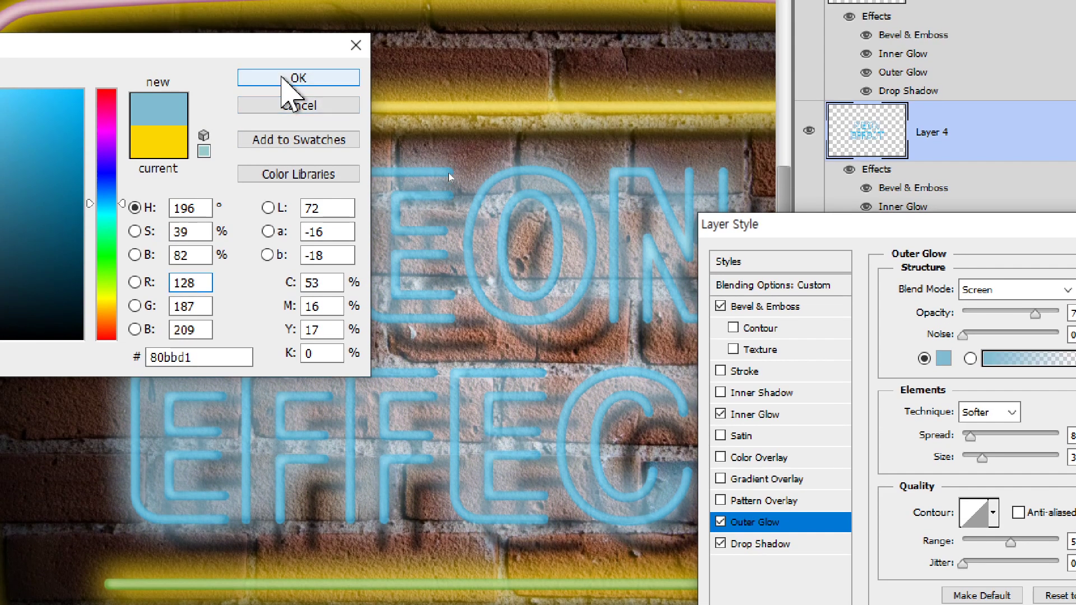
{"action": "left_click", "coordinate": [286, 78]}
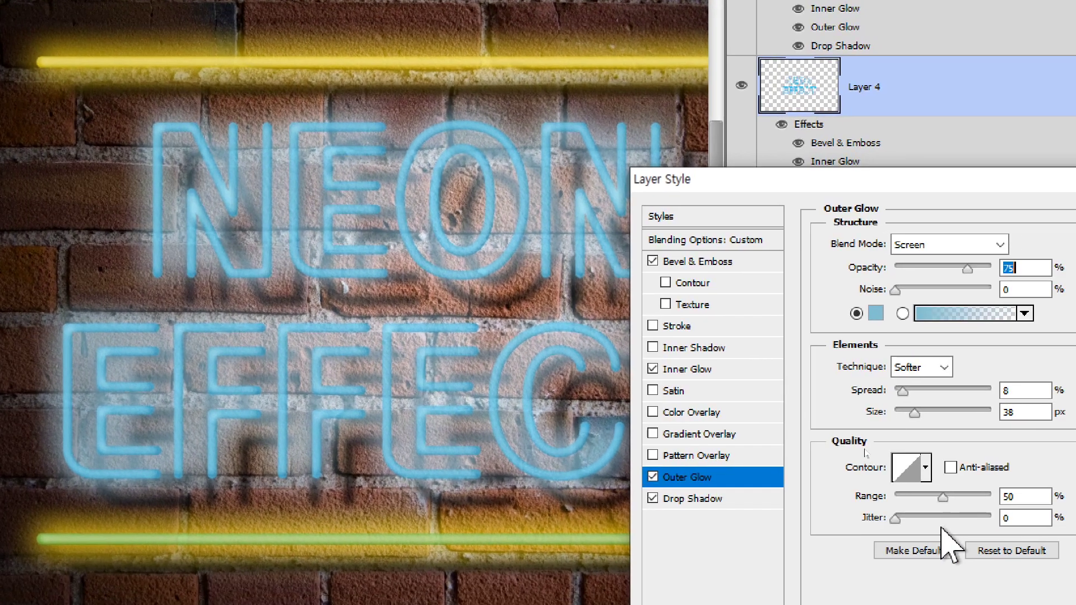
Tighten Layer 4's Outer Glow to a 6% spread and 13 px size, and apply the layer style.
{"action": "left_click_drag", "start_coordinate": [970, 436], "coordinate": [965, 436]}
{"action": "left_click_drag", "start_coordinate": [908, 412], "coordinate": [899, 390]}
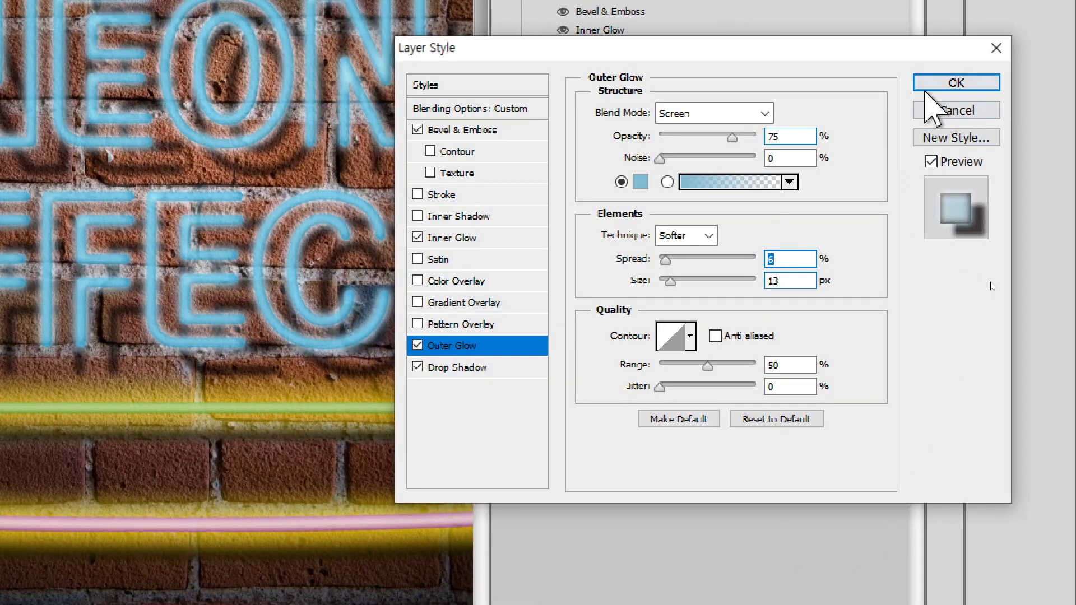
{"action": "left_click", "coordinate": [956, 82]}
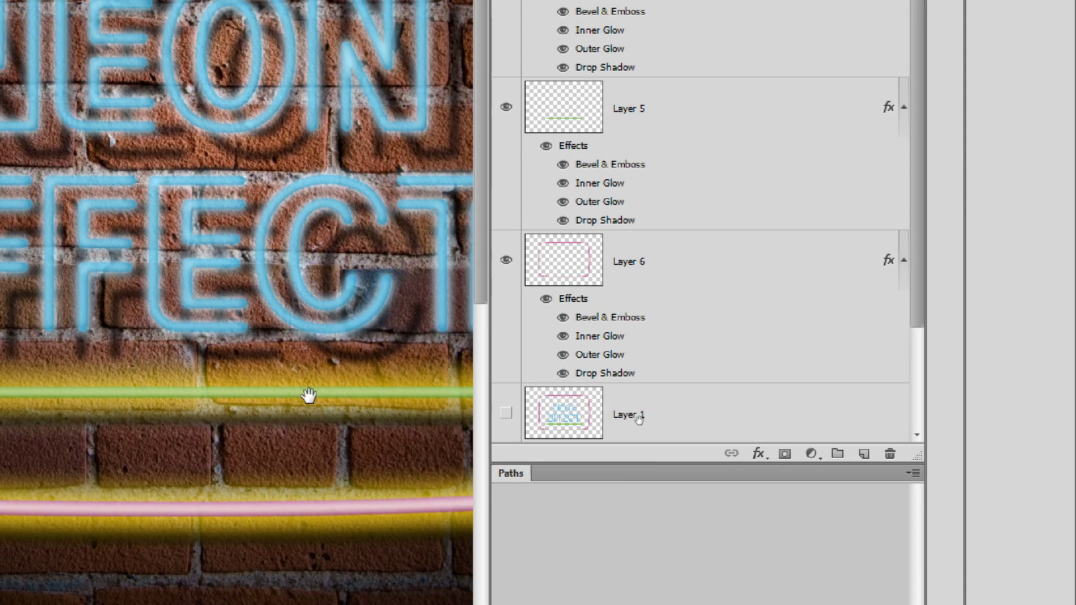
Change Layer 5's Inner Glow colour to a light green based on the green sampled from the lower line.
{"action": "left_click_drag", "start_coordinate": [309, 395], "coordinate": [320, 202]}
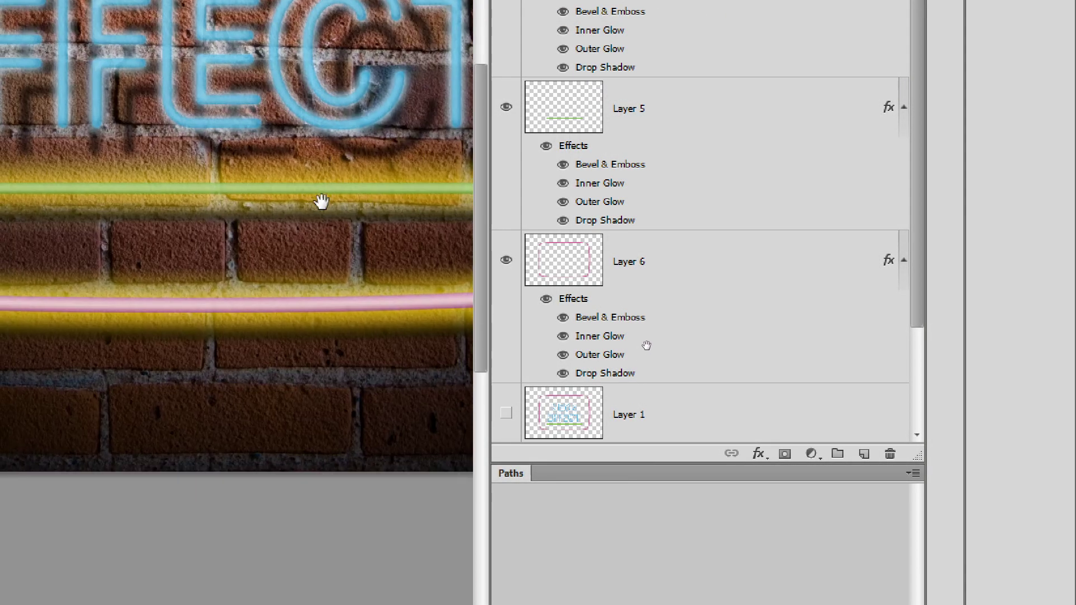
{"action": "left_click", "coordinate": [667, 124]}
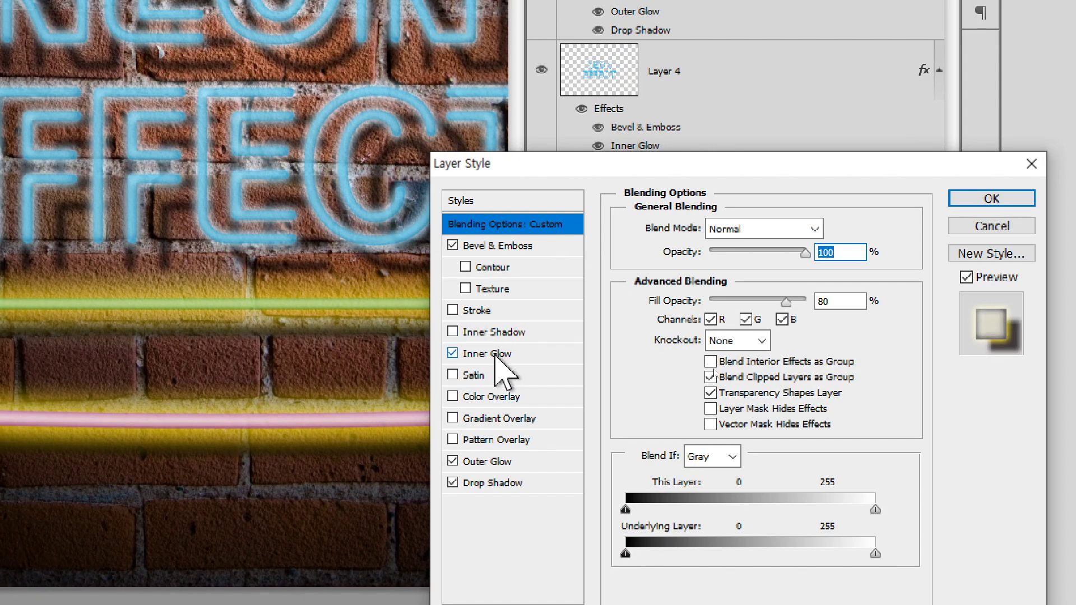
{"action": "left_click", "coordinate": [486, 356]}
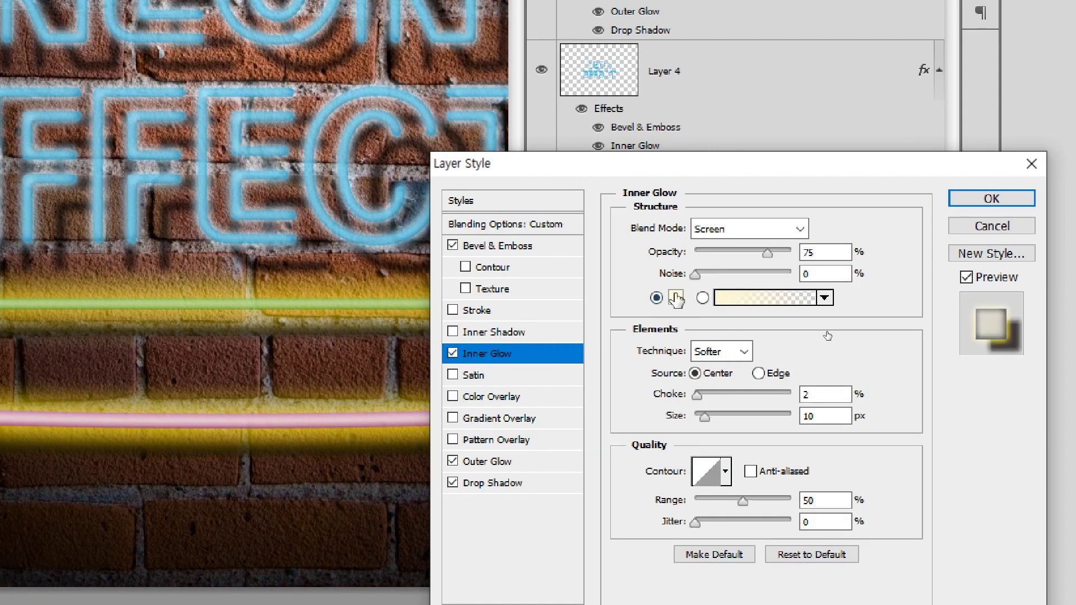
{"action": "left_click", "coordinate": [675, 299]}
{"action": "left_click", "coordinate": [416, 303]}
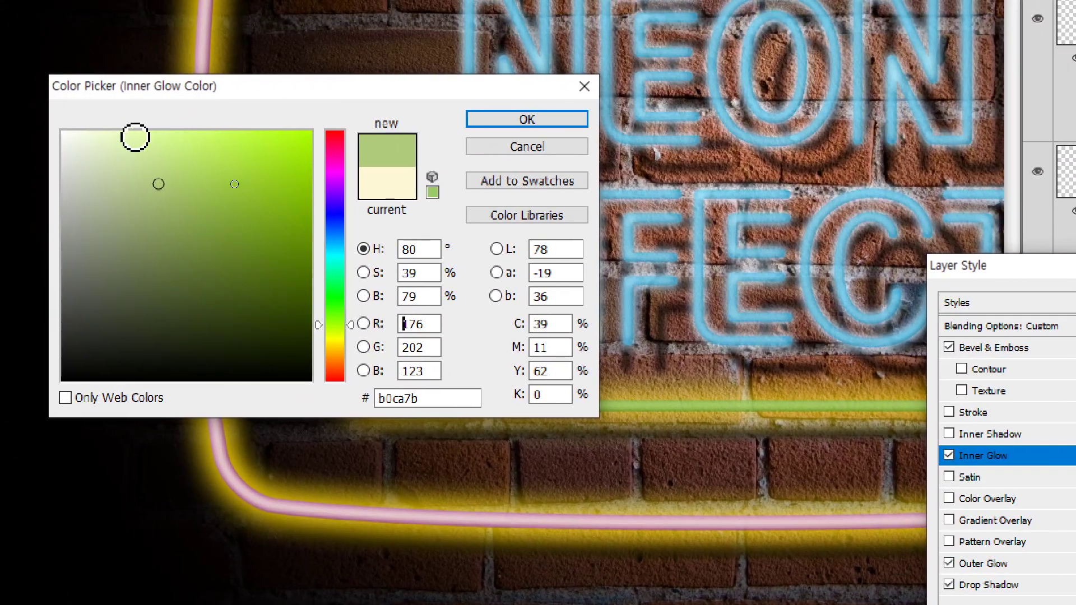
{"action": "left_click", "coordinate": [135, 137]}
{"action": "left_click", "coordinate": [504, 121]}
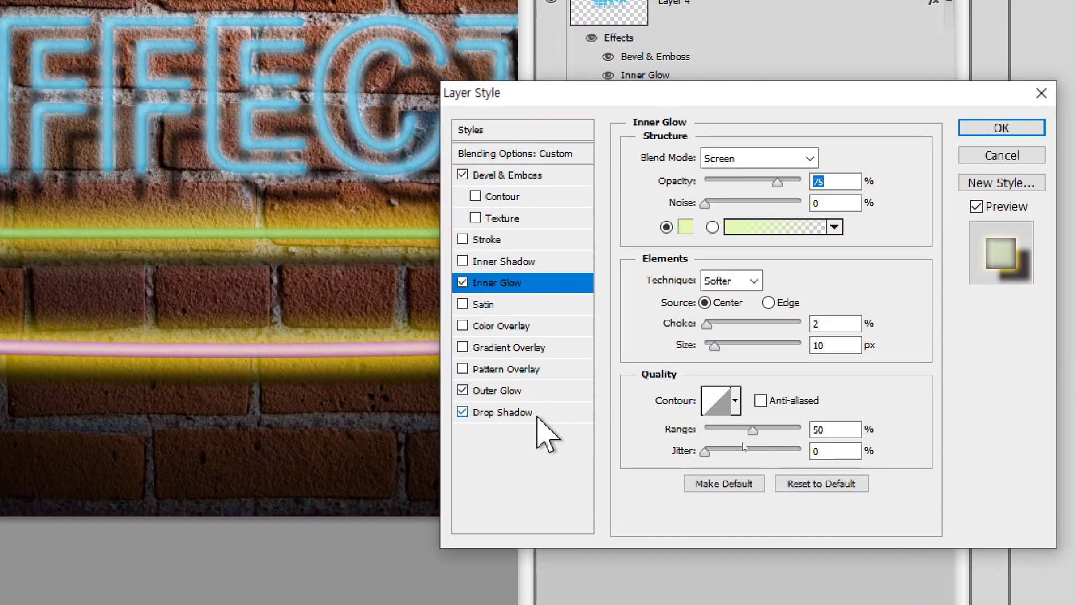
Set Layer 5's Outer Glow colour to light green #cff285, brightened from the green sampled from the lower line.
{"action": "left_click", "coordinate": [537, 415]}
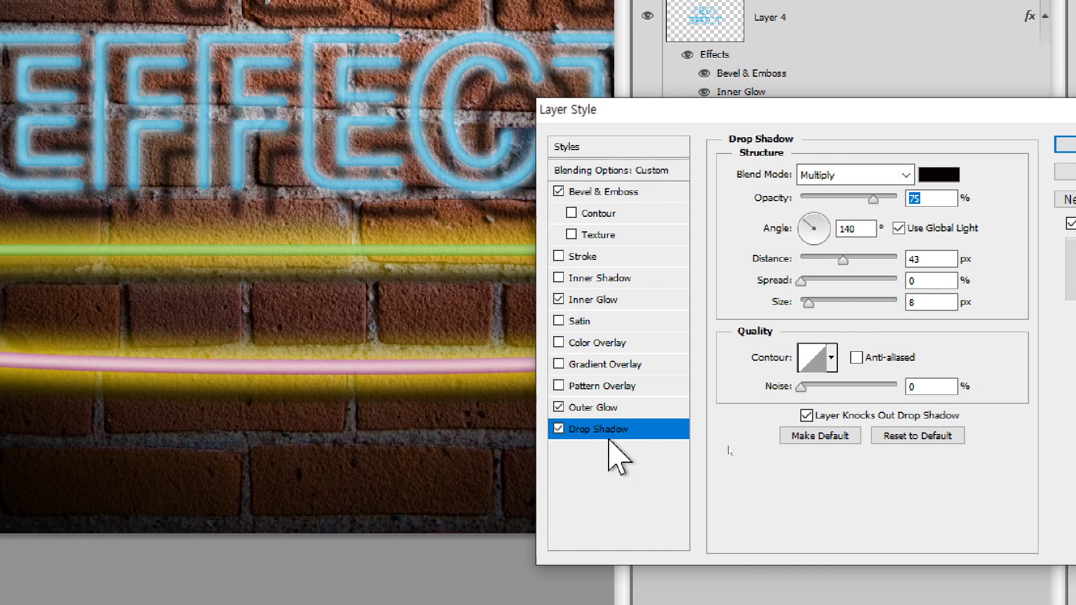
{"action": "left_click", "coordinate": [636, 405]}
{"action": "left_click", "coordinate": [781, 245]}
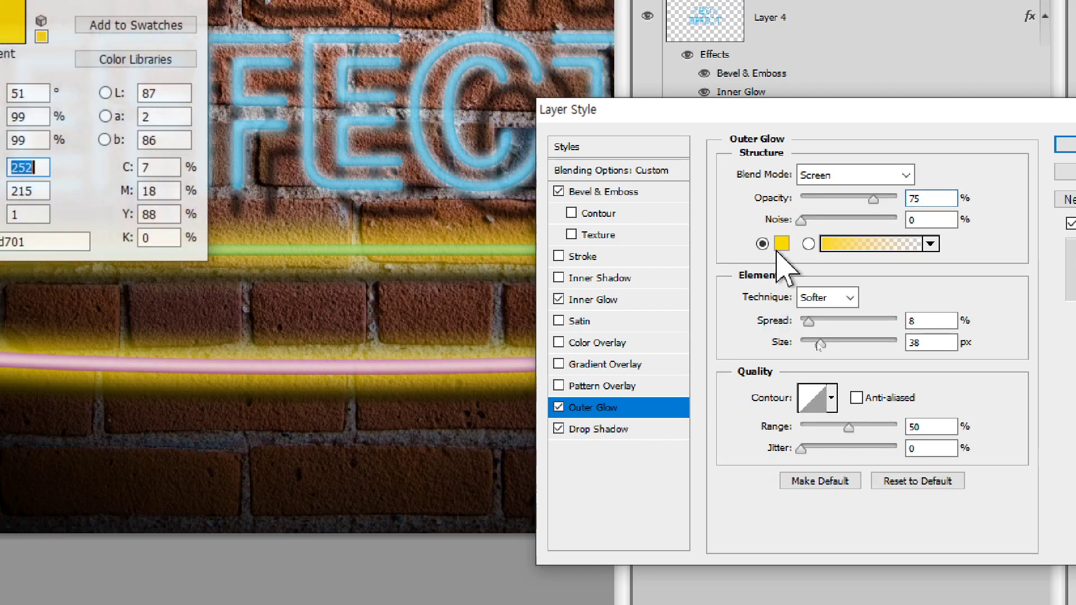
{"action": "left_click", "coordinate": [480, 249]}
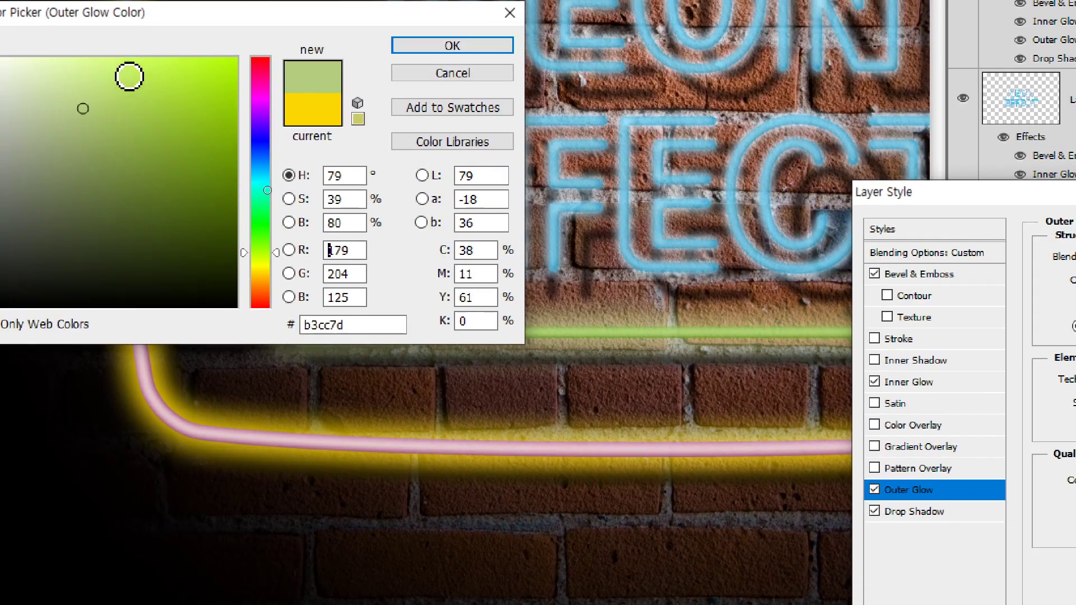
{"action": "left_click", "coordinate": [39, 39]}
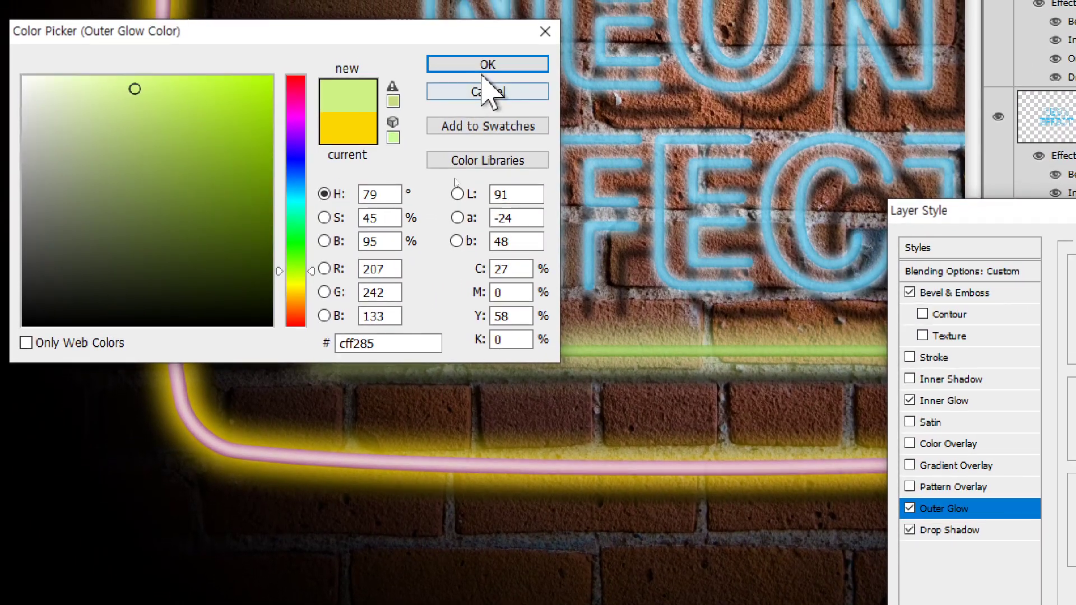
{"action": "left_click", "coordinate": [483, 85]}
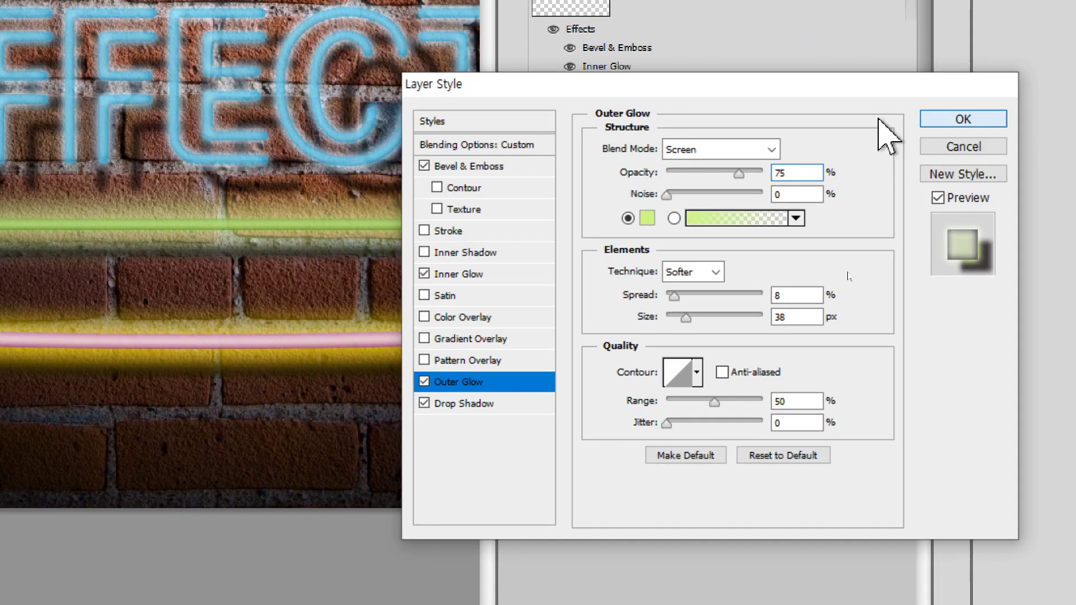
Apply Layer 5's style, and set Layer 6's Inner Glow colour to a light pink brightened from the pink sampled from the frame.
{"action": "left_click", "coordinate": [955, 120]}
{"action": "left_click", "coordinate": [615, 300]}
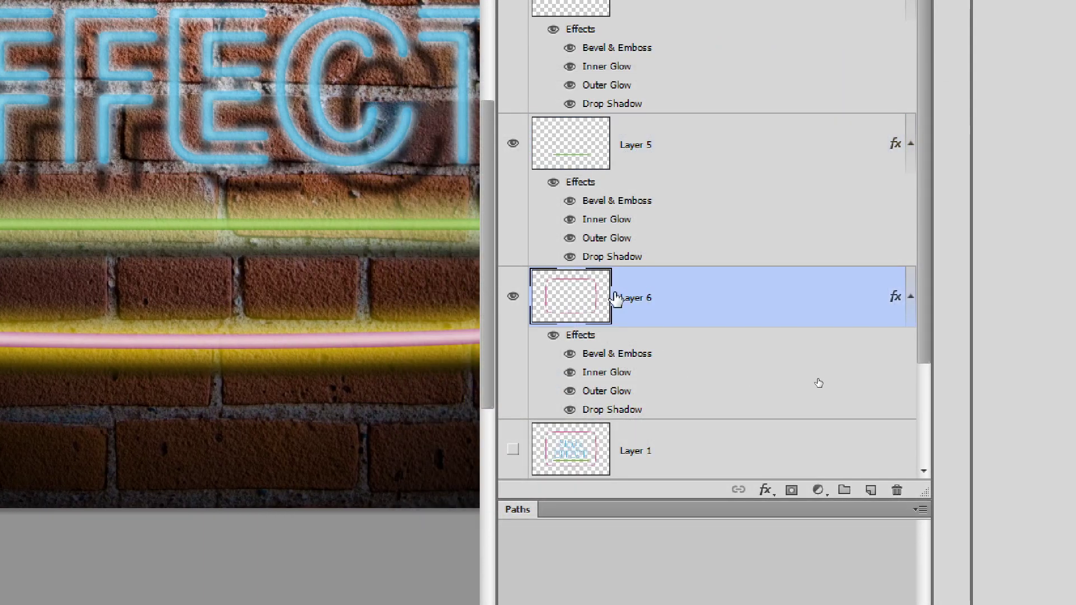
{"action": "double_click", "coordinate": [661, 303]}
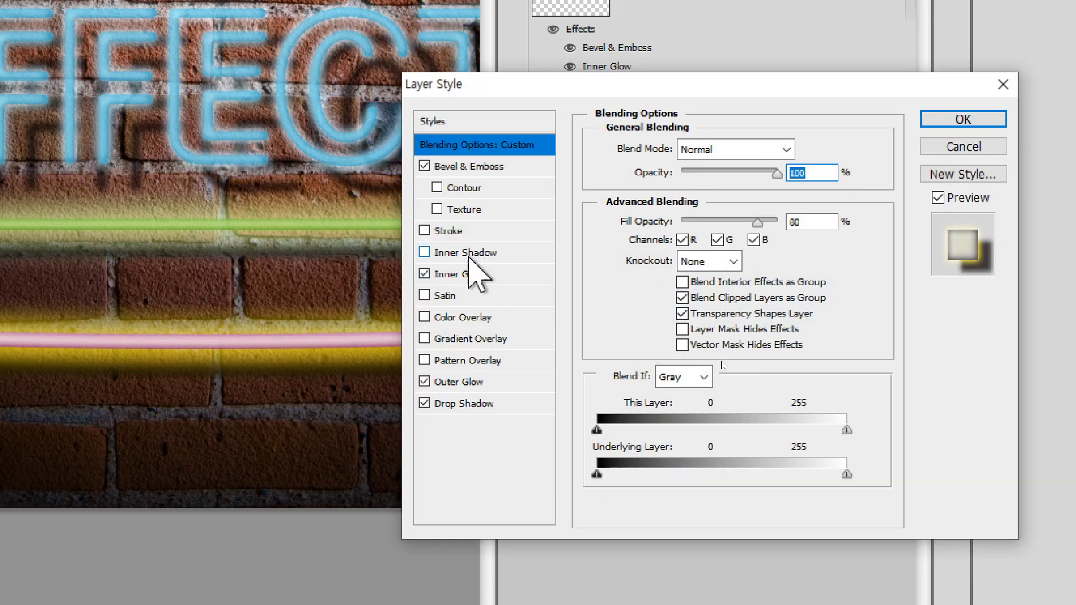
{"action": "left_click", "coordinate": [469, 274]}
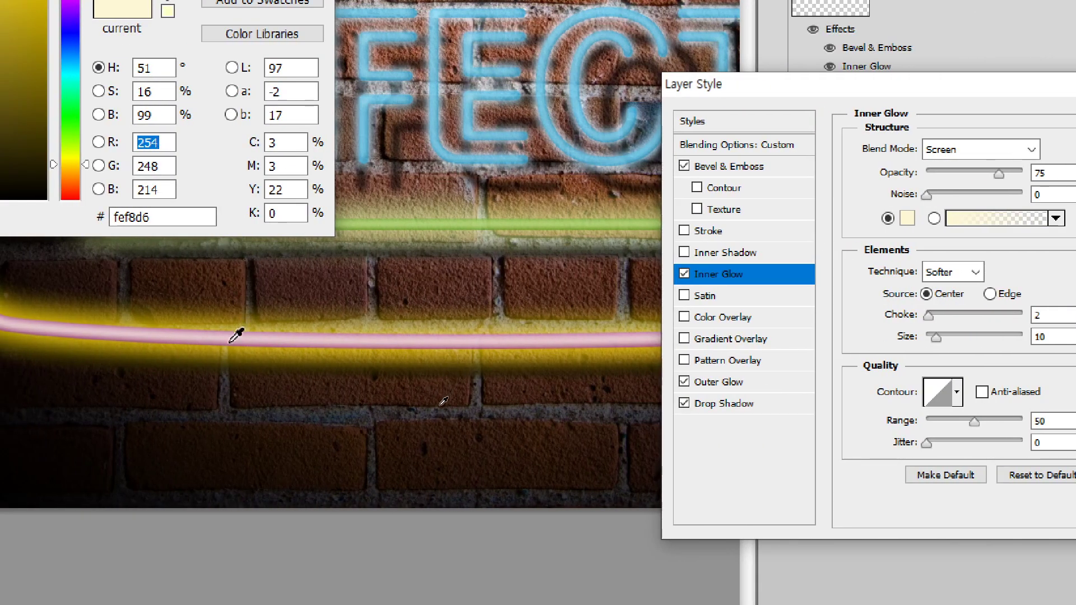
{"action": "left_click", "coordinate": [231, 343]}
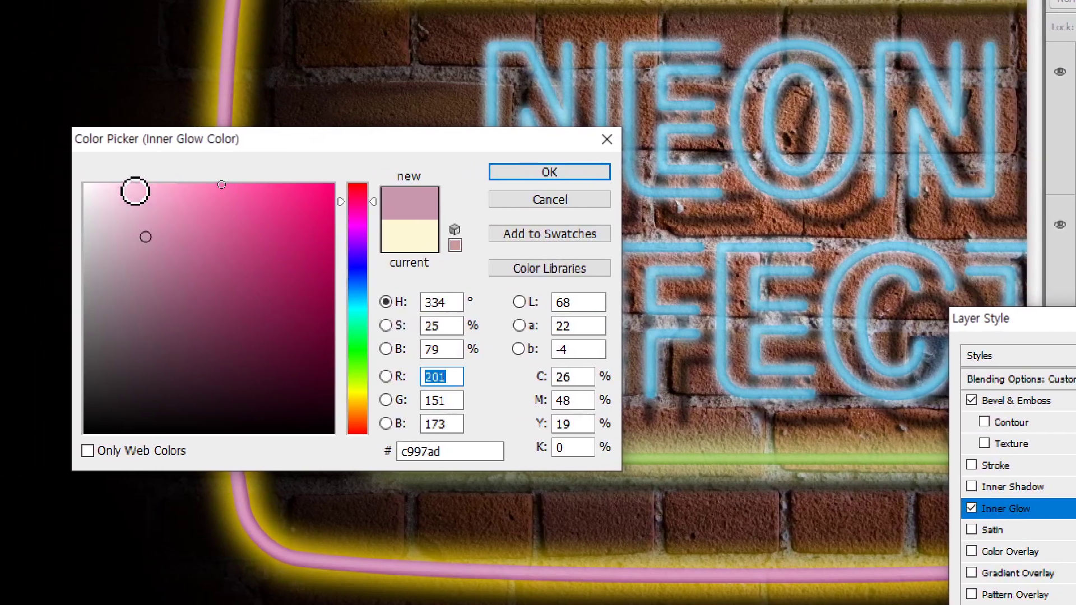
{"action": "left_click", "coordinate": [134, 192]}
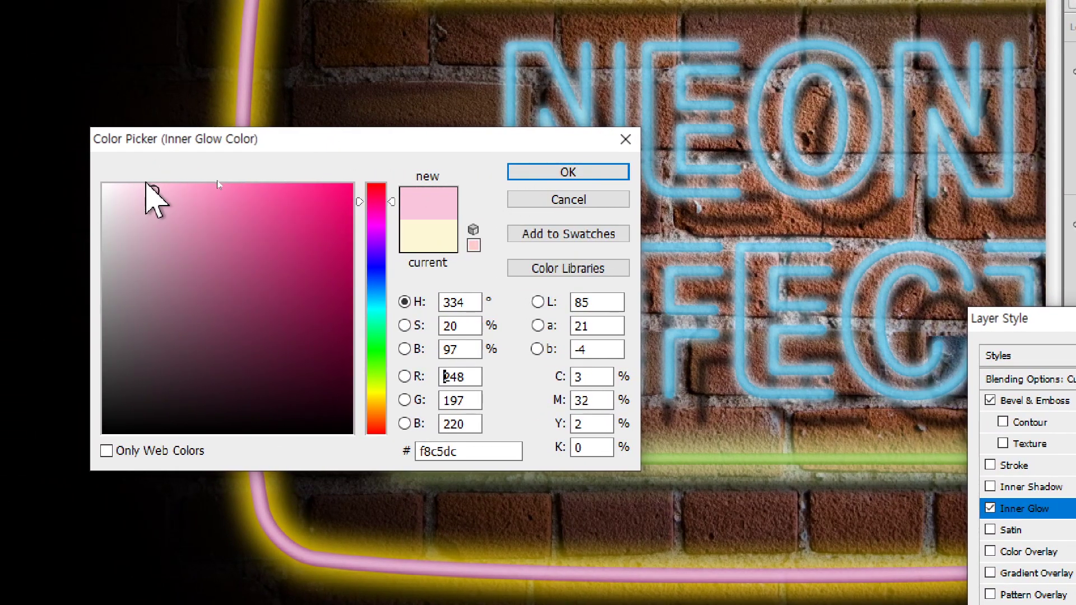
{"action": "left_click", "coordinate": [136, 191]}
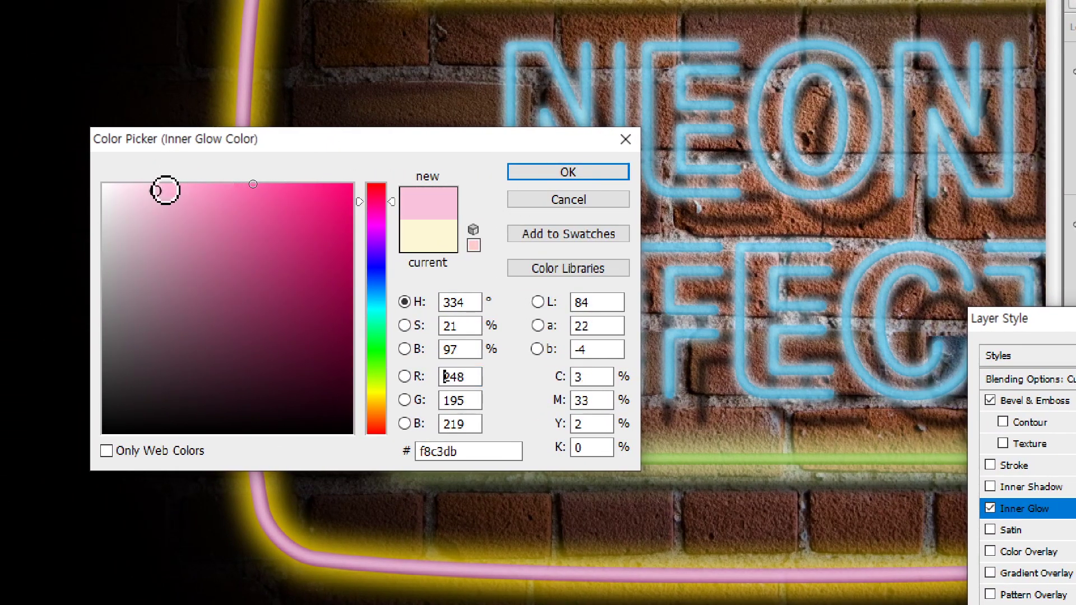
{"action": "left_click", "coordinate": [584, 171]}
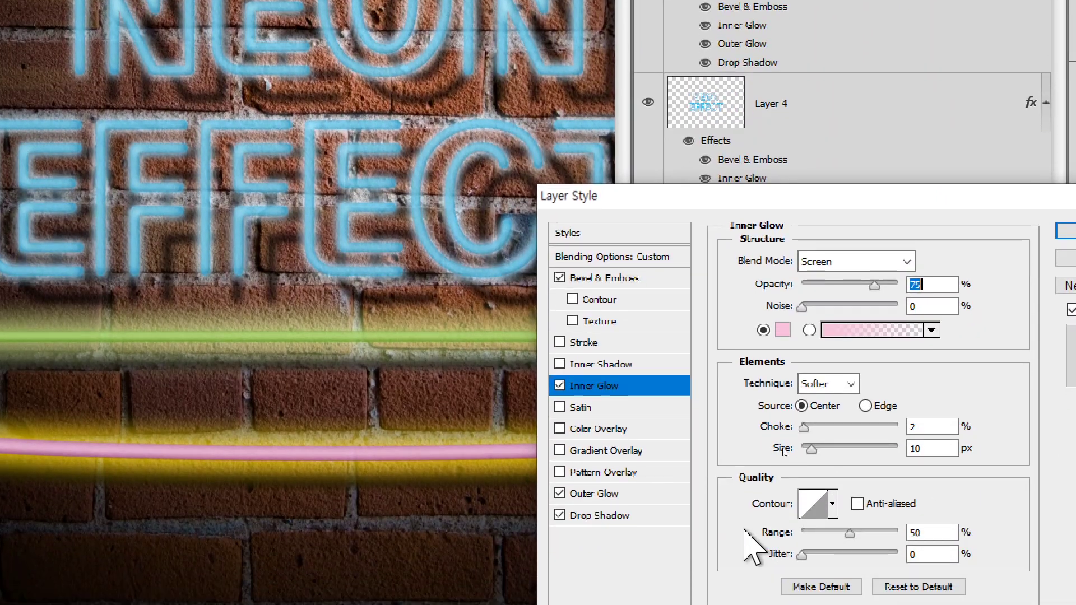
Set Layer 6's Outer Glow colour to a deeper pink based on the colour sampled from the frame, and apply the layer style.
{"action": "left_click", "coordinate": [641, 495]}
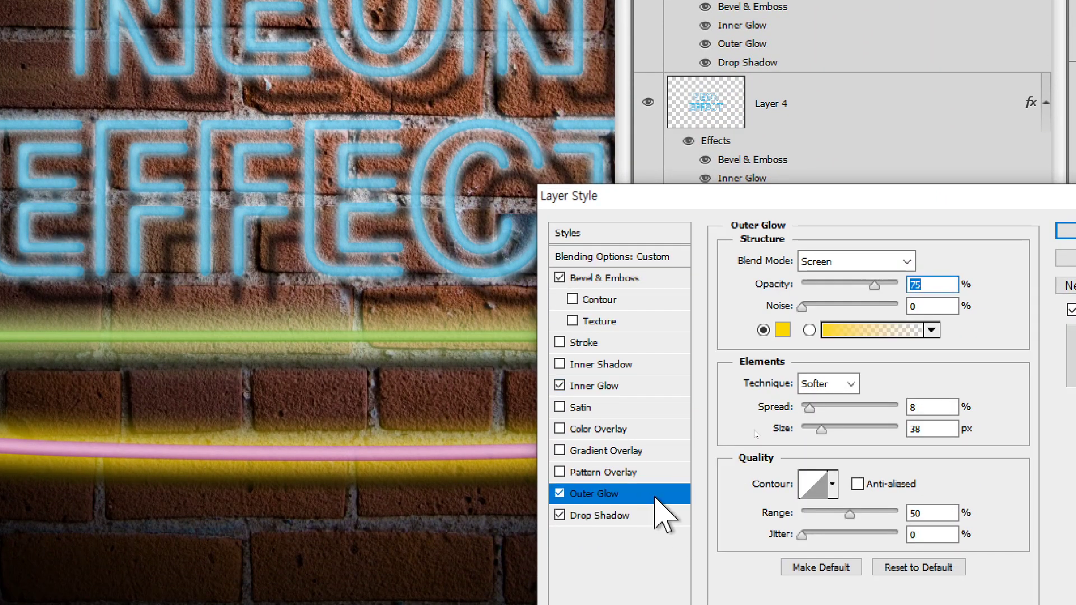
{"action": "left_click", "coordinate": [783, 330]}
{"action": "left_click", "coordinate": [491, 450]}
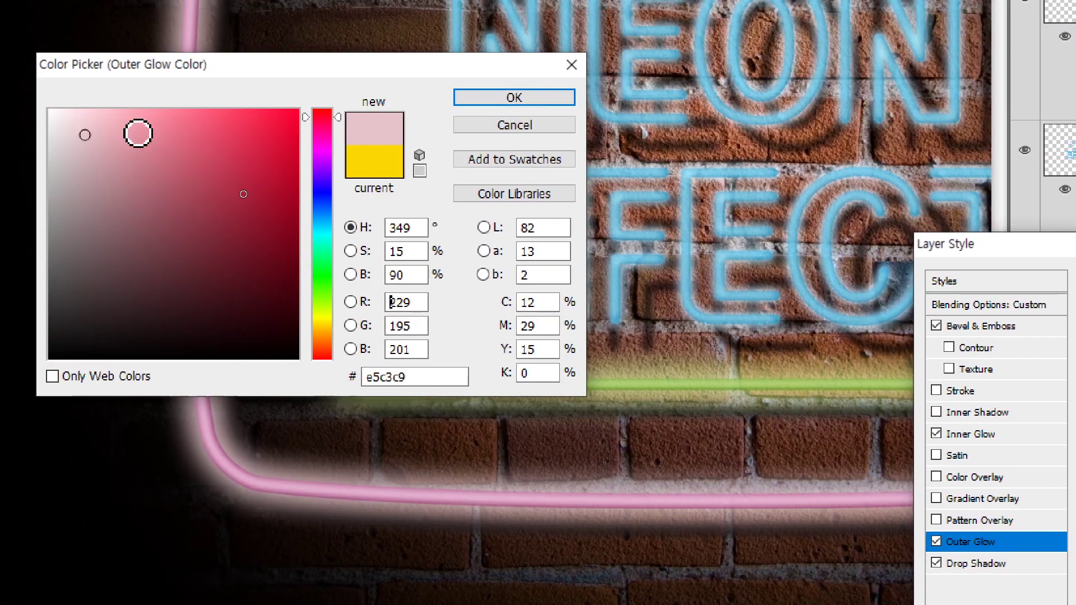
{"action": "left_click", "coordinate": [138, 133]}
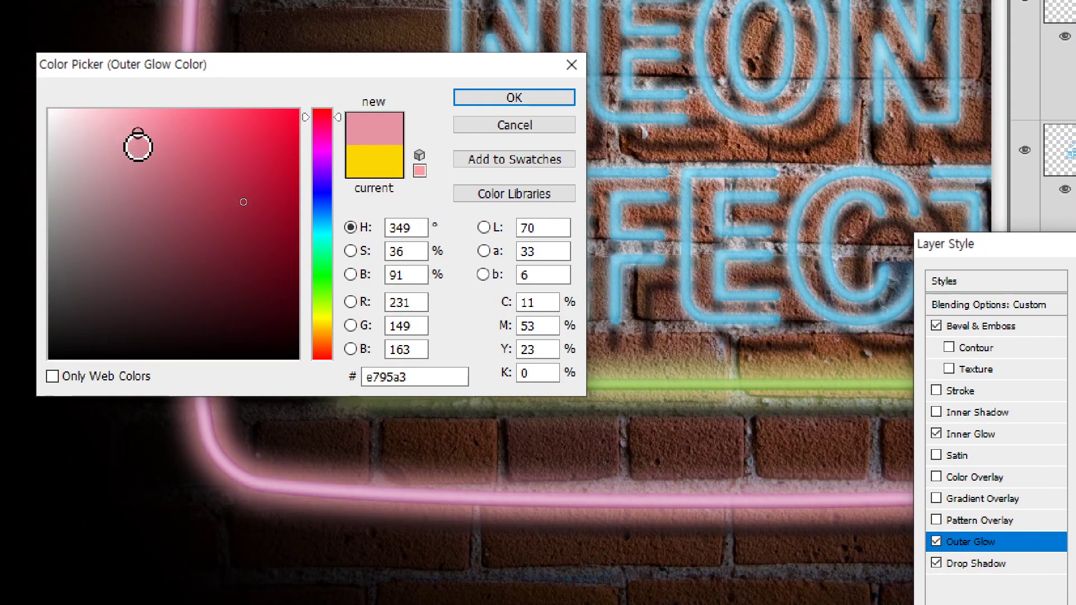
{"action": "left_click", "coordinate": [153, 147]}
{"action": "left_click", "coordinate": [176, 162]}
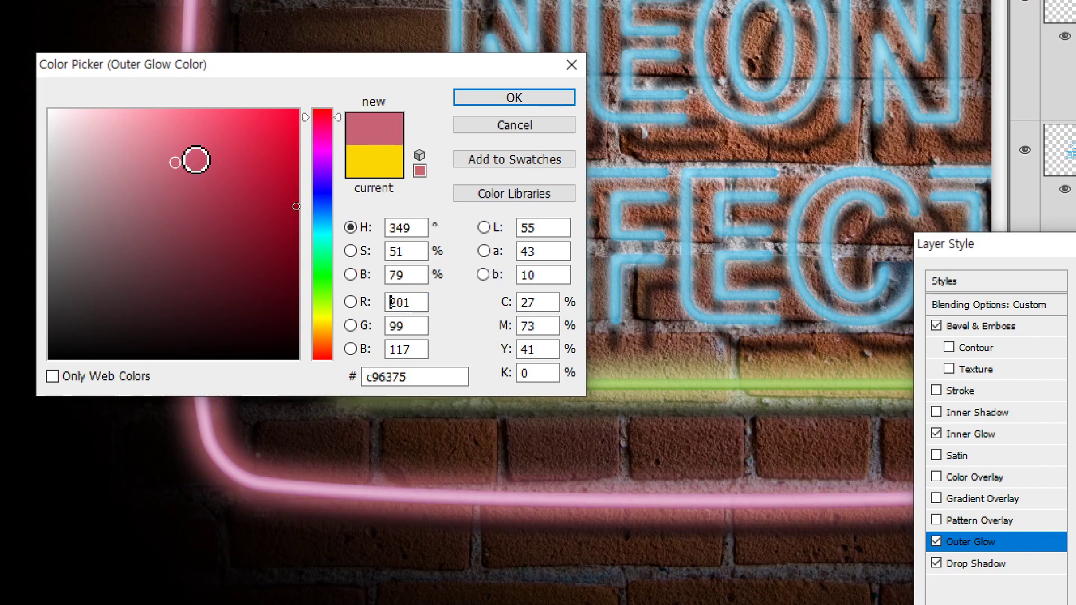
{"action": "left_click", "coordinate": [512, 97]}
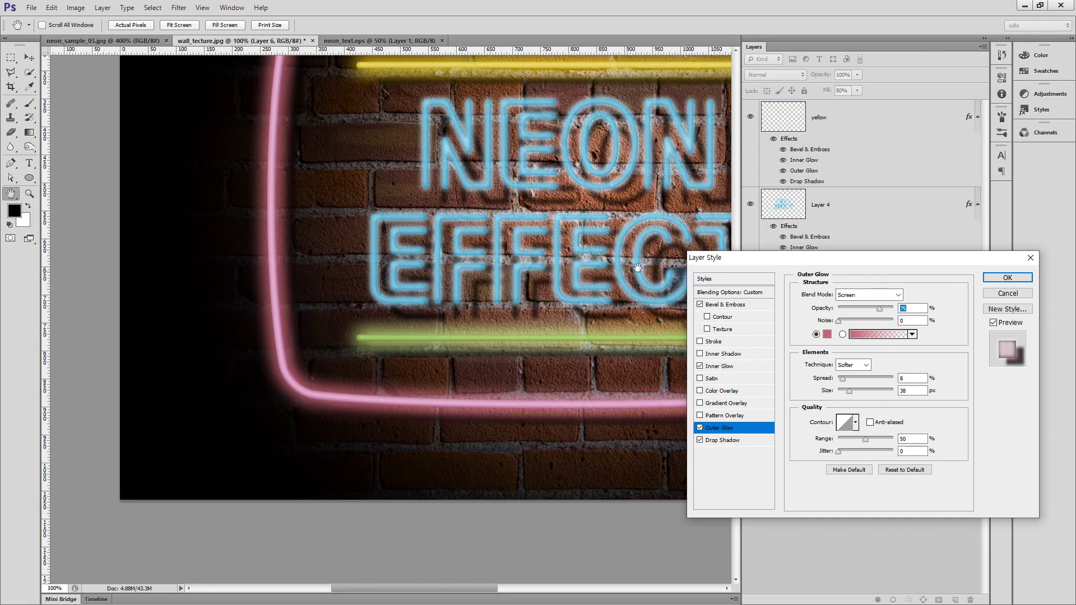
{"action": "left_click", "coordinate": [1007, 278]}
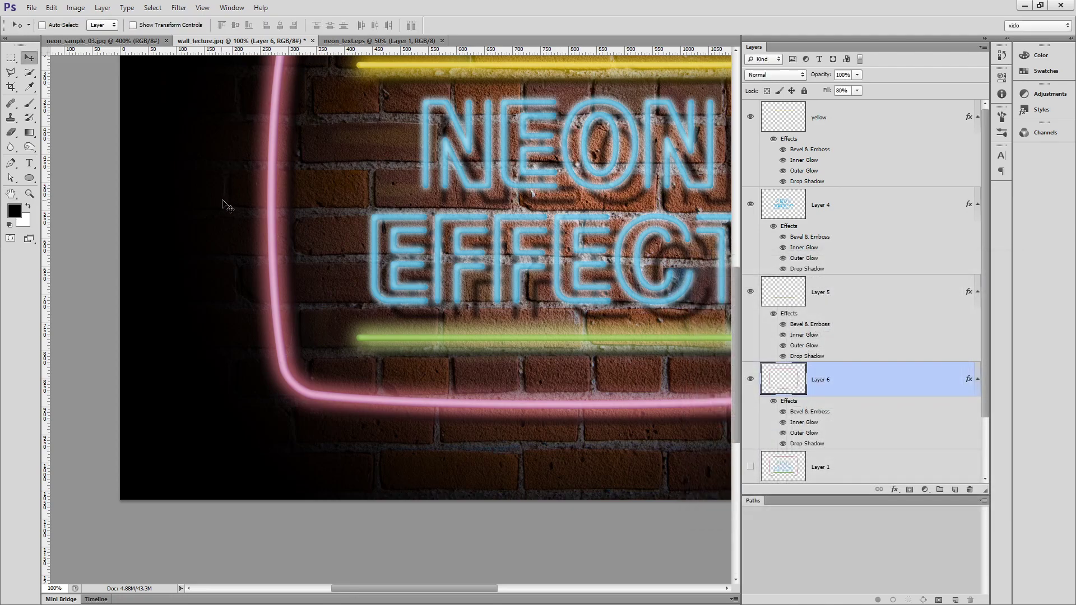
Set Layer 4's Drop Shadow distance to 29 px, adjust the shadow's size, and apply the layer style.
{"action": "key", "text": "ctrl+minus"}
{"action": "key", "text": "ctrl+minus"}
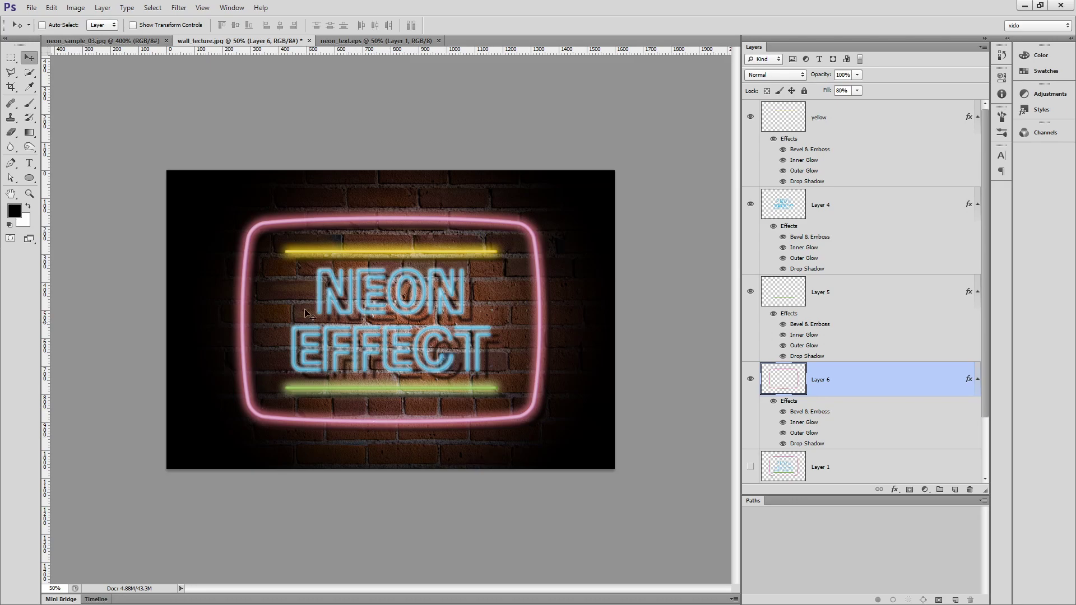
{"action": "double_click", "coordinate": [880, 220]}
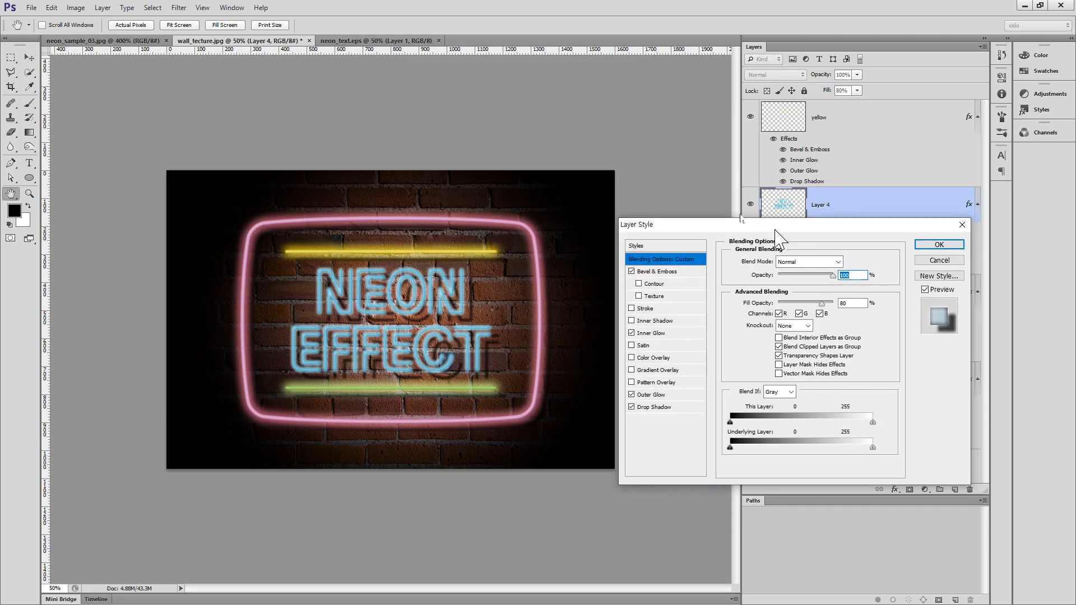
{"action": "left_click_drag", "start_coordinate": [775, 229], "coordinate": [717, 204]}
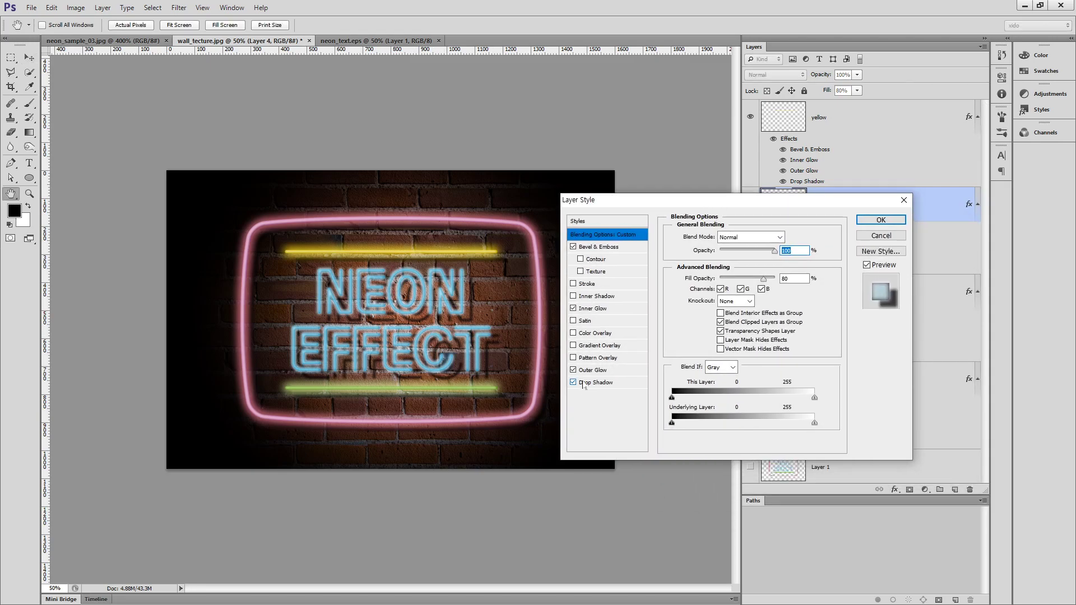
{"action": "left_click", "coordinate": [626, 384]}
{"action": "left_click_drag", "start_coordinate": [732, 289], "coordinate": [723, 316]}
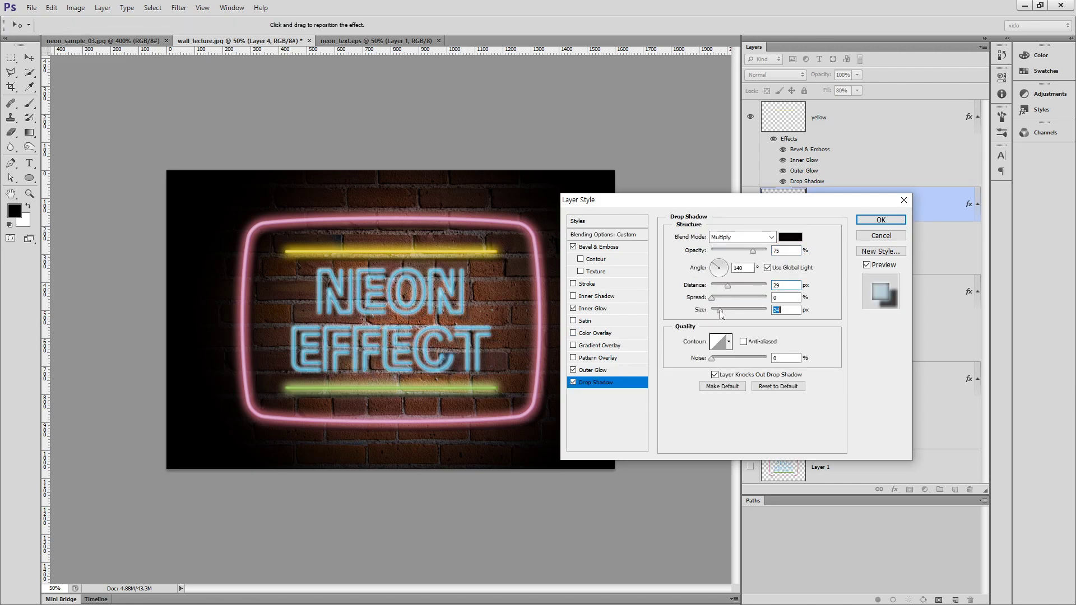
{"action": "left_click", "coordinate": [880, 221]}
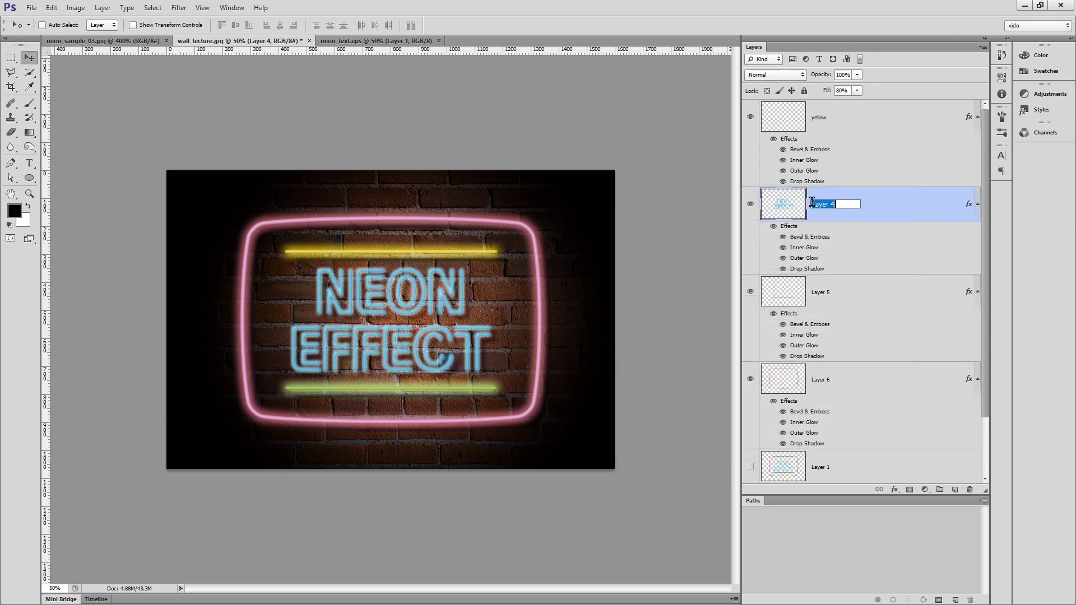
Rename Layer 4 as text, Layer 5 as green and Layer 6 as pink.
{"action": "left_click", "coordinate": [814, 298]}
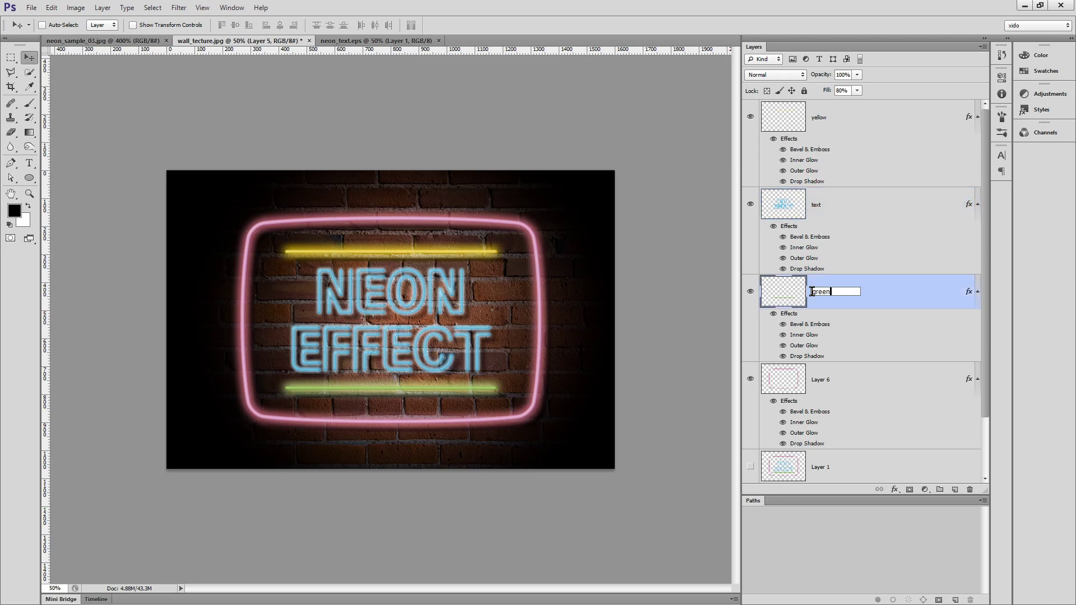
{"action": "left_click", "coordinate": [819, 381]}
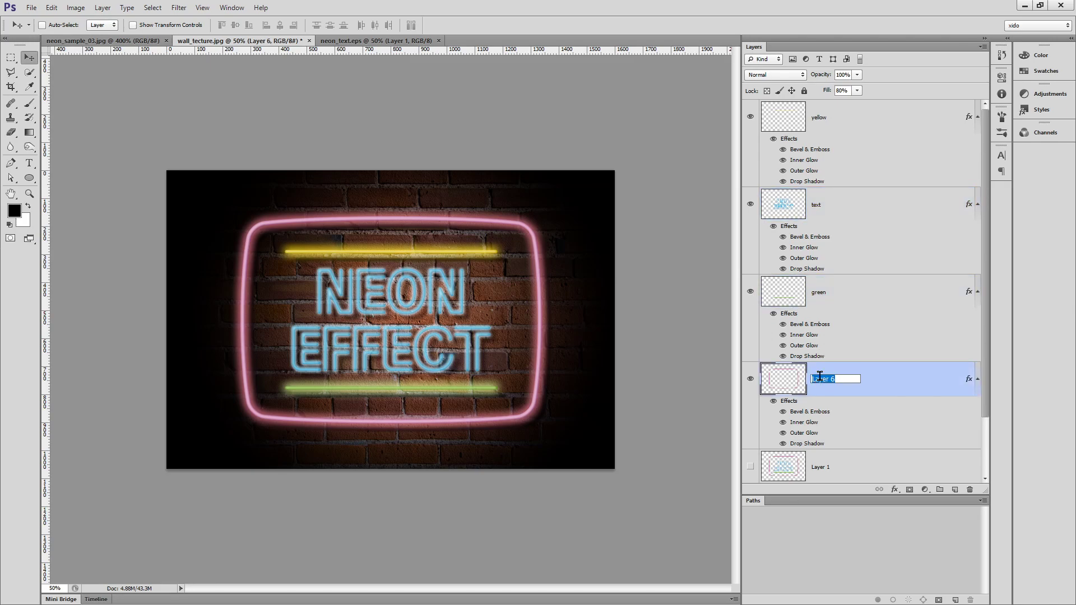
{"action": "key", "text": "Return"}
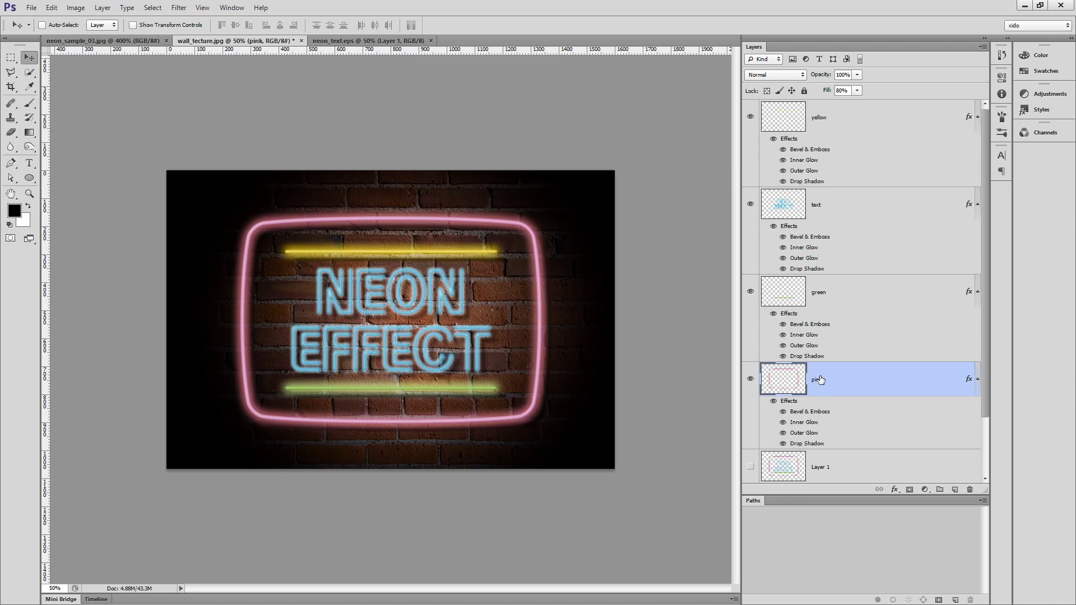
Group the yellow, text, green and pink layers, and name the group neon_sign.
{"action": "left_click", "coordinate": [845, 124], "text": "shift"}
{"action": "key", "text": "ctrl+g"}
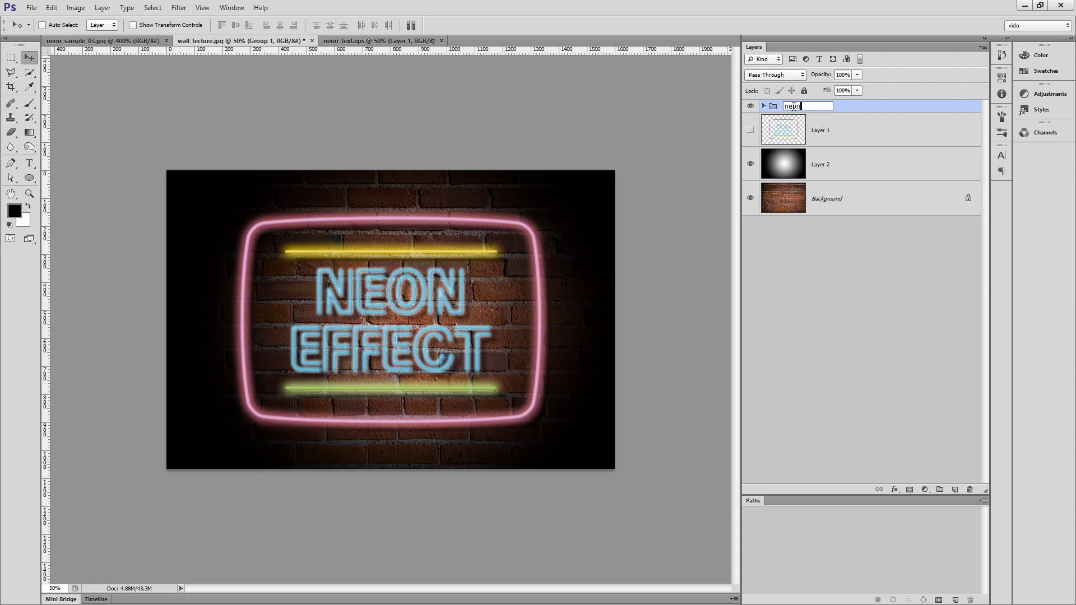
{"action": "key", "text": "Return"}
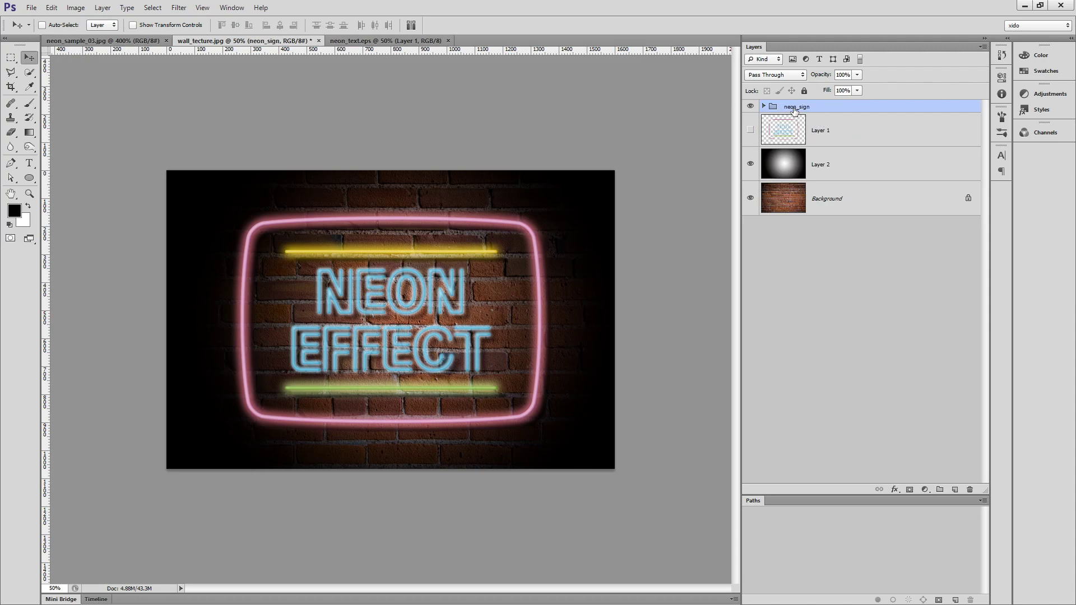